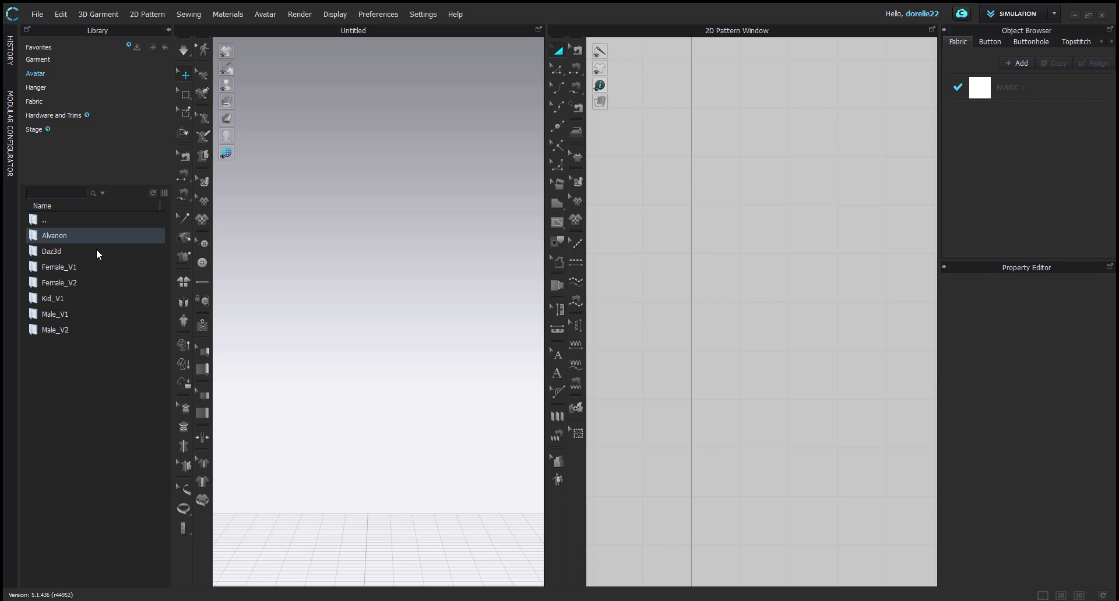
Step: Load the FV1_Emma avatar from the Female_V1 avatar library into the scene
double_click(90, 269)
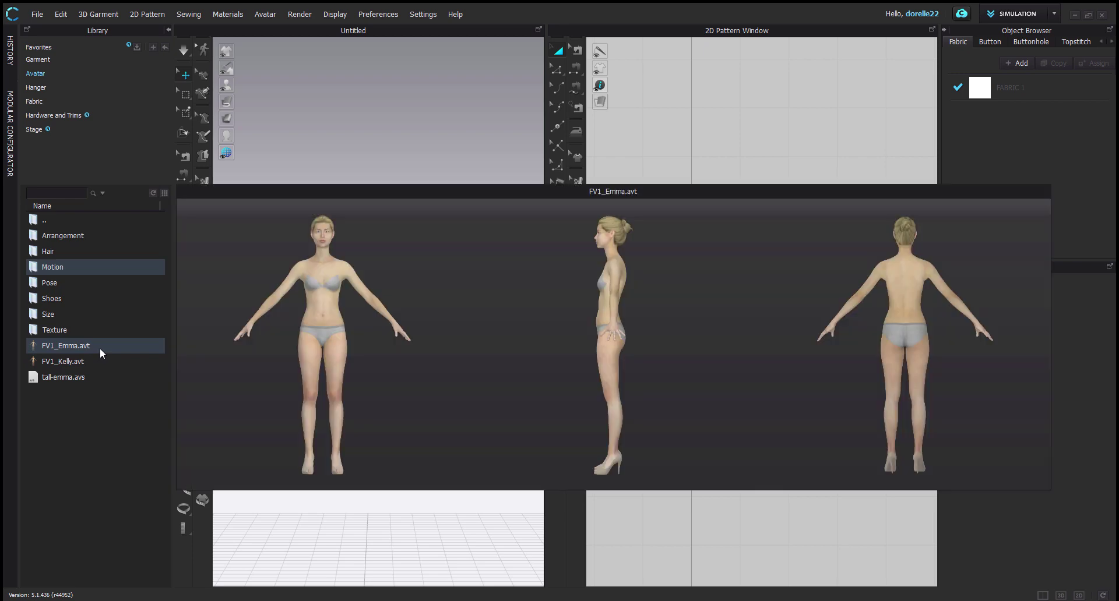
double_click(100, 348)
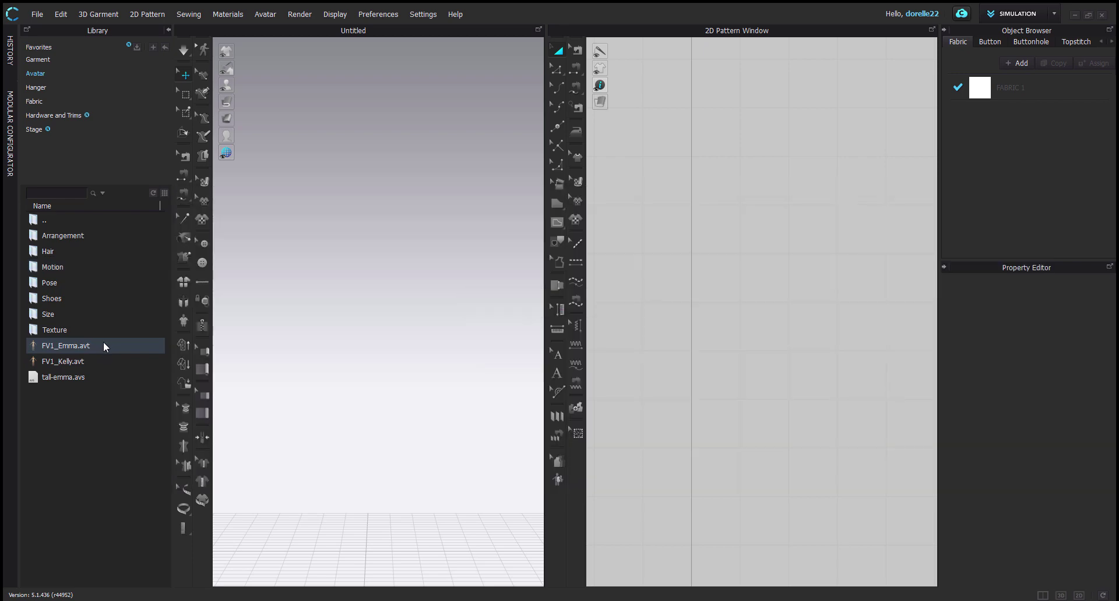
mouse_move(103, 342)
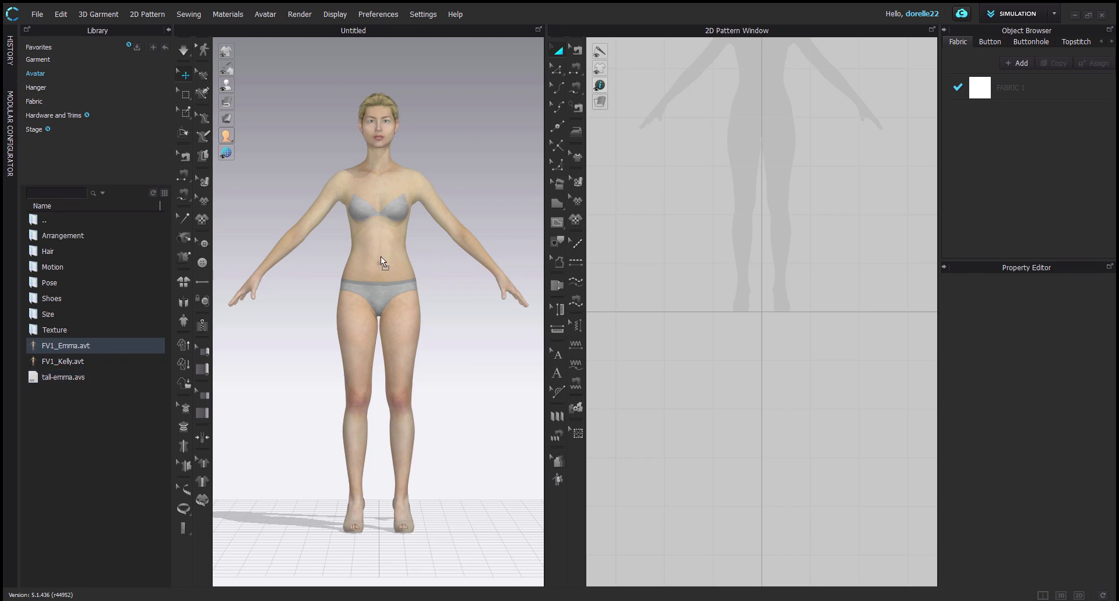
Step: Apply the tall-emma.avs size file in the Avatar Editor and check the avatar from the side
left_click(268, 15)
left_click(296, 131)
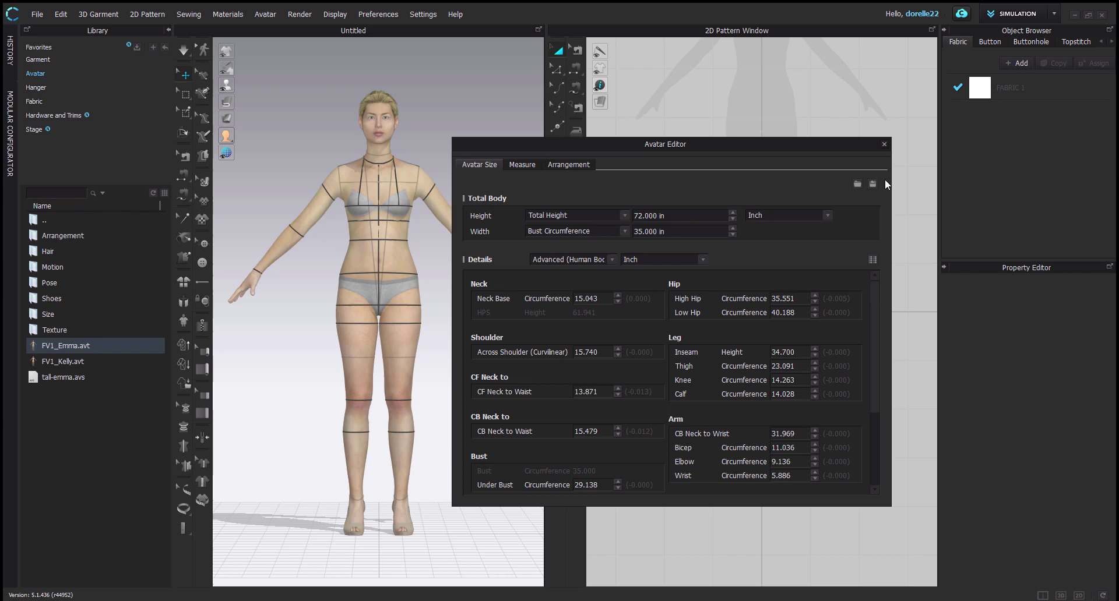
left_click(857, 184)
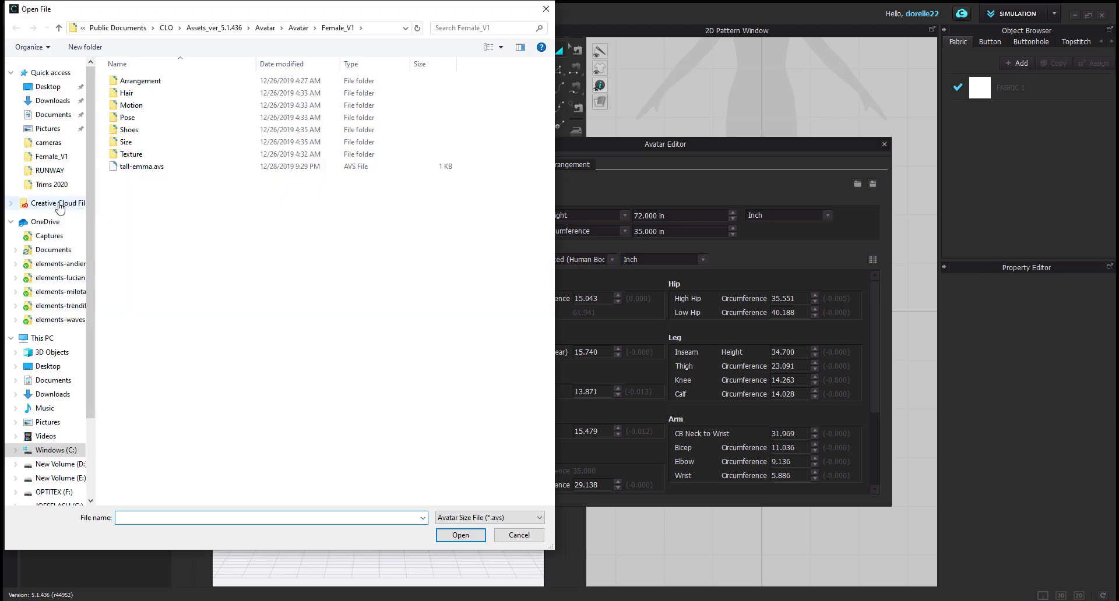
double_click(146, 170)
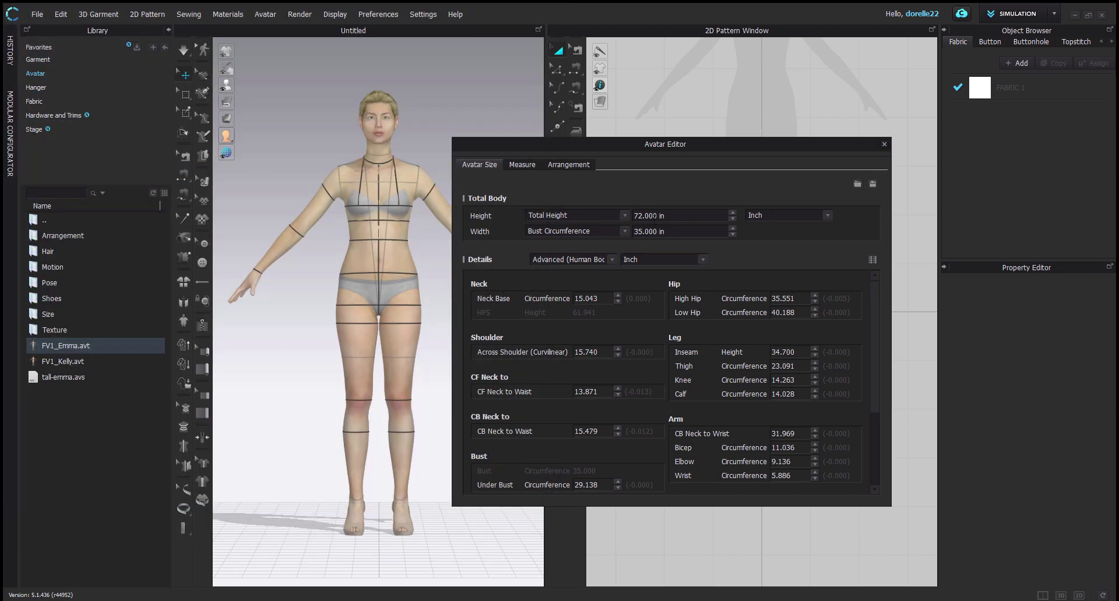
left_click(884, 144)
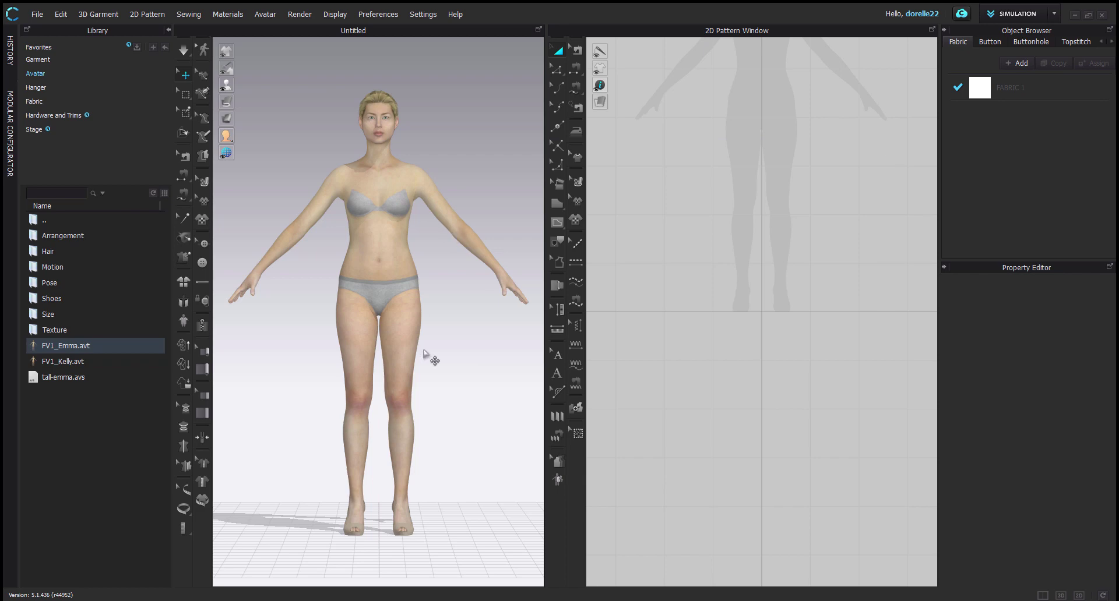
mouse_move(429, 357)
right_mouse_down()
mouse_move(254, 344)
mouse_move(422, 351)
right_mouse_up()
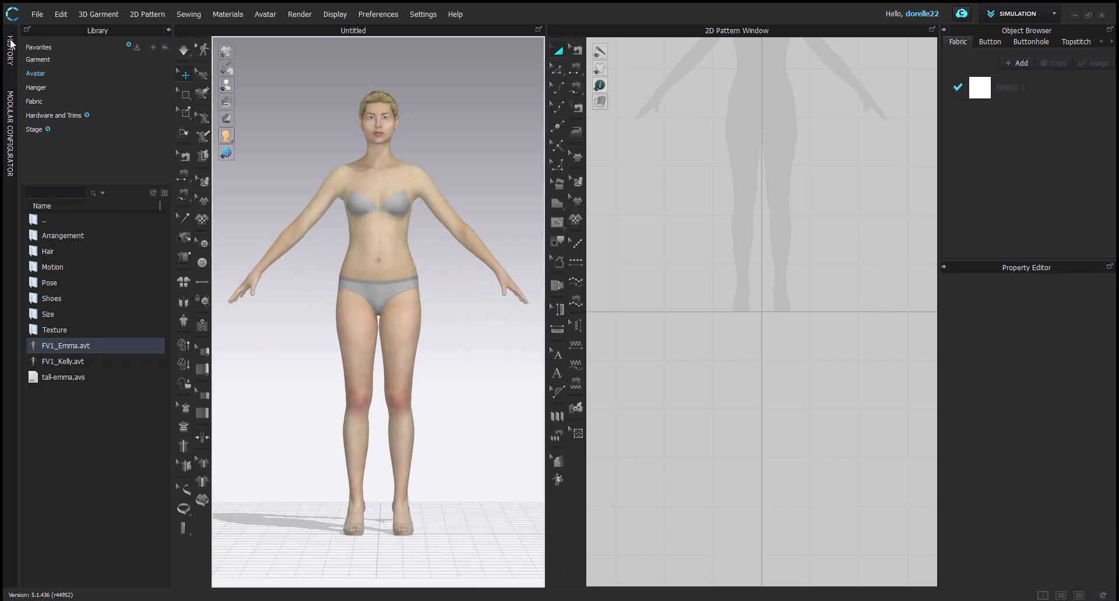
Step: Load the RED-SWIM.zpac swimsuit together with its avatar pose and size
left_click(49, 58)
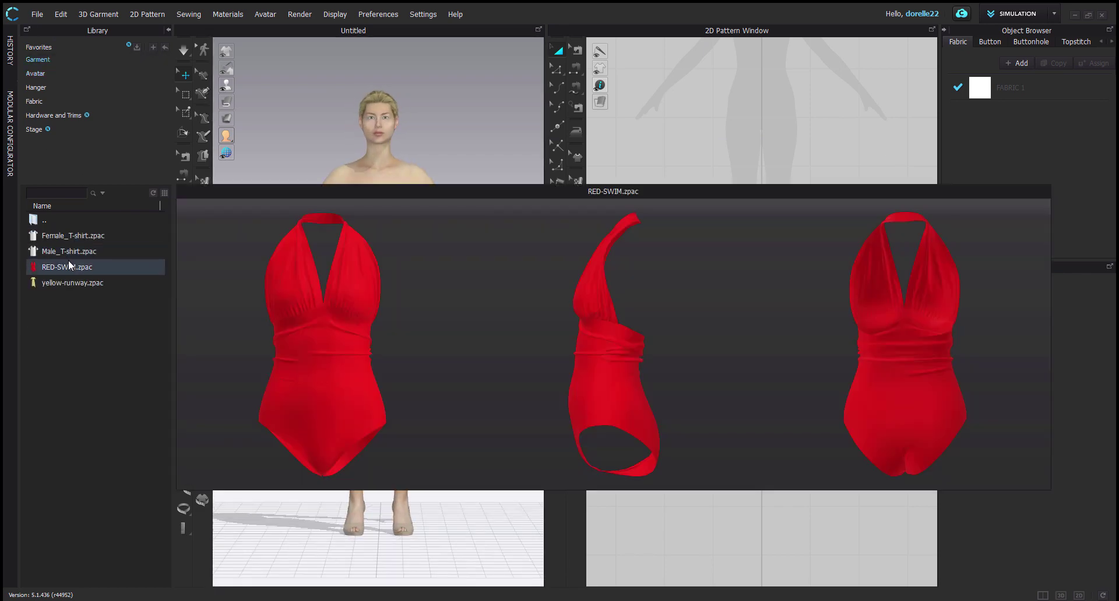
double_click(69, 265)
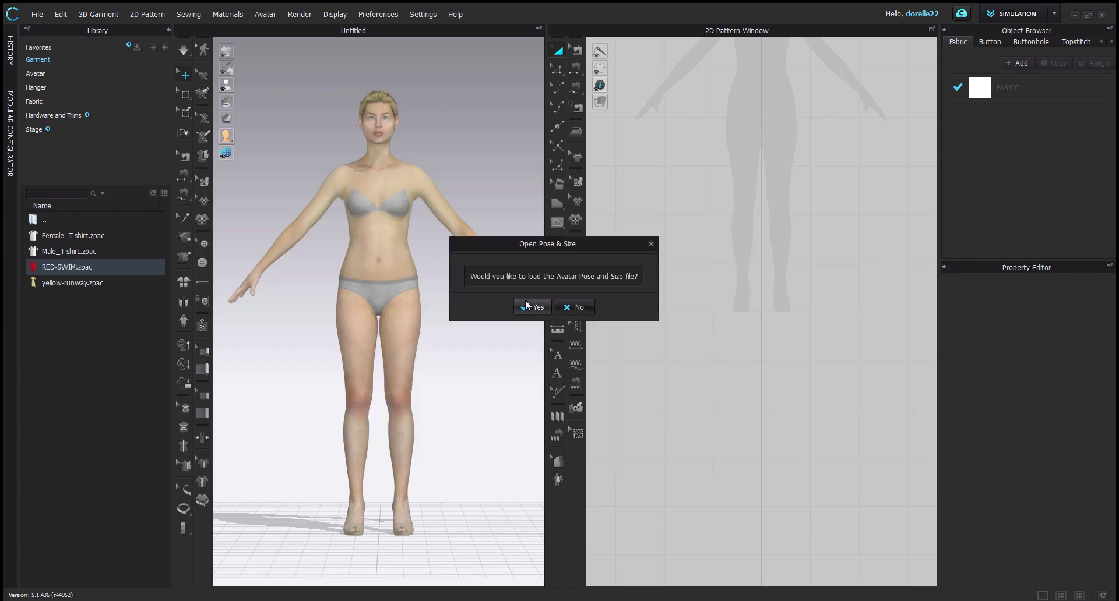
left_click(574, 307)
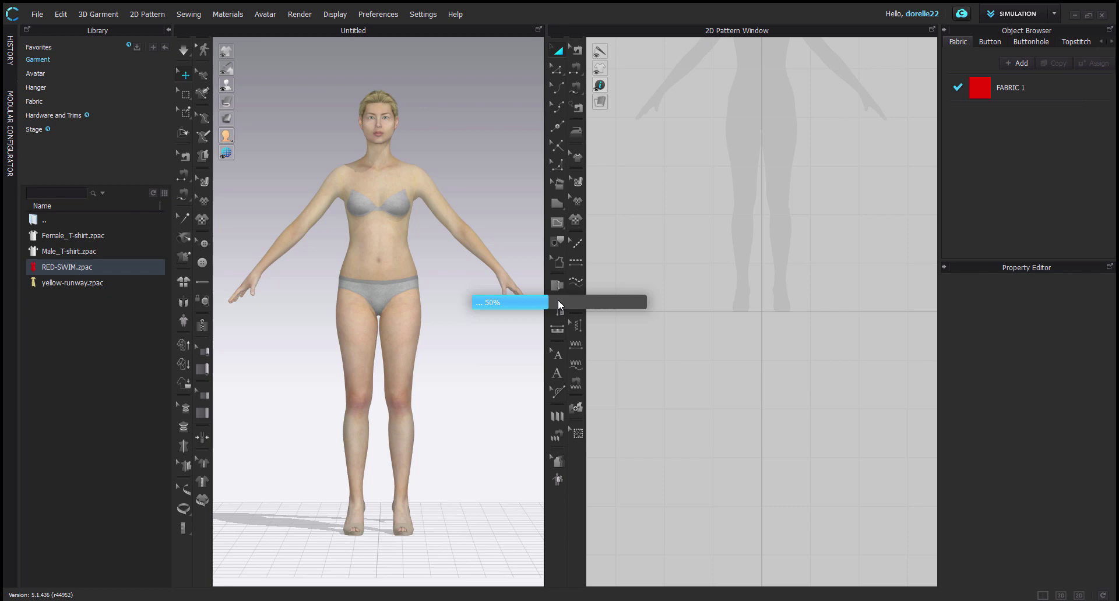
mouse_move(487, 324)
right_mouse_down()
mouse_move(250, 319)
mouse_move(493, 319)
mouse_move(481, 328)
right_mouse_up()
Step: Replace the avatar's skin texture with an image from the avatar texture subfolder
left_click(398, 311)
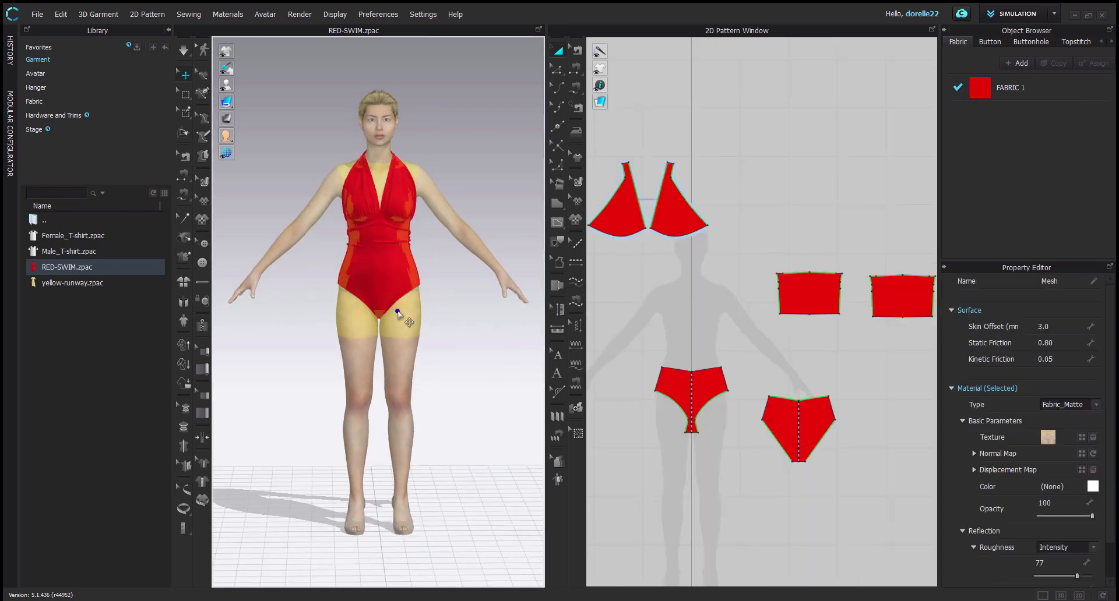
left_click(1082, 437)
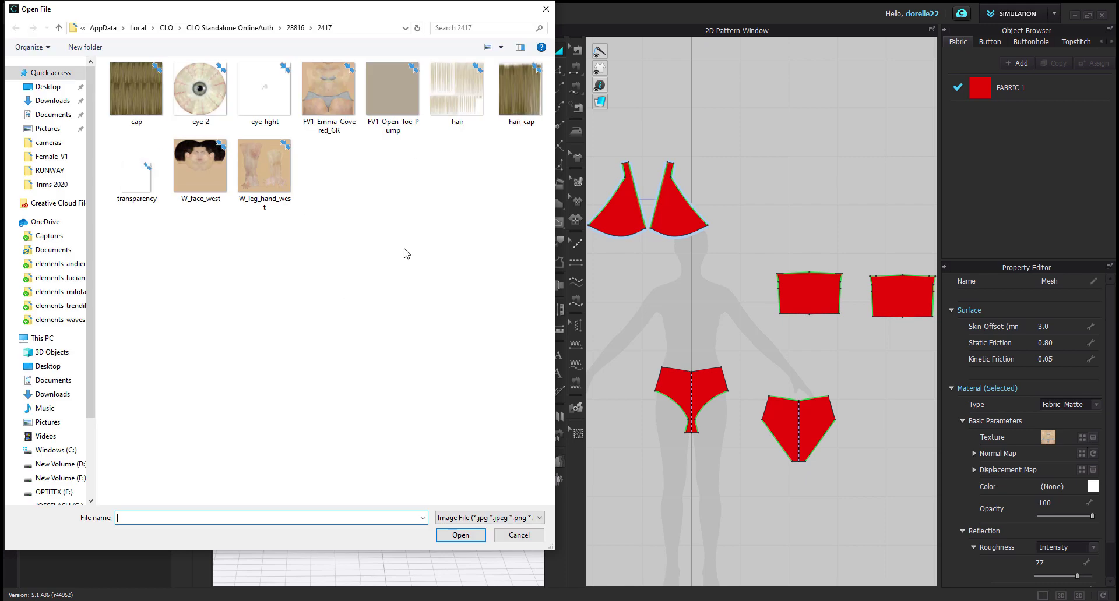
left_click(51, 156)
double_click(156, 134)
double_click(195, 95)
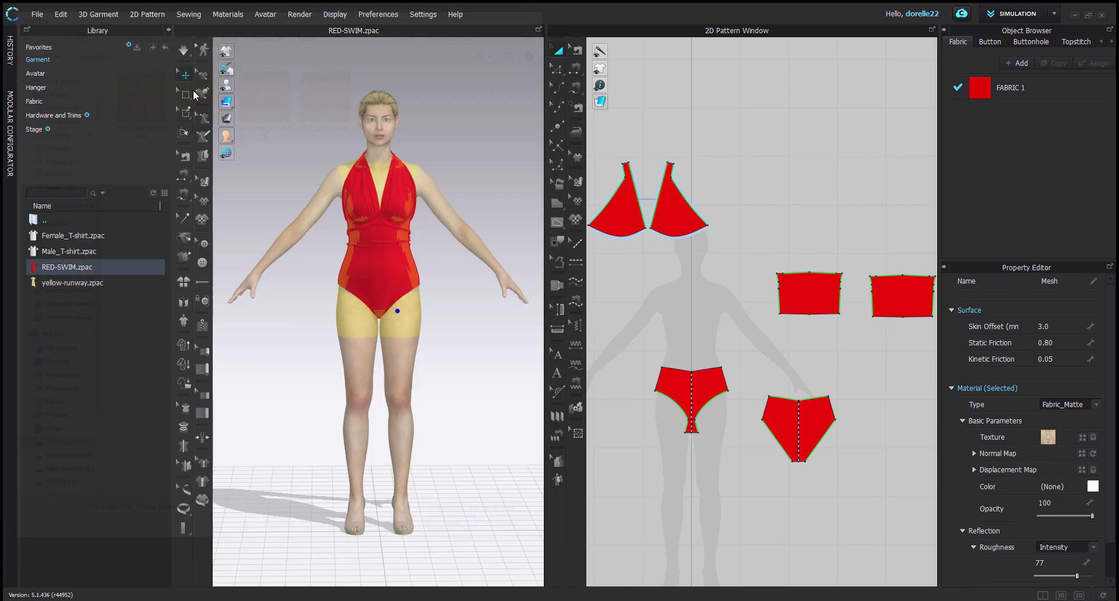
left_click(462, 350)
mouse_move(462, 349)
right_mouse_down()
mouse_move(357, 380)
mouse_move(355, 331)
mouse_move(457, 333)
mouse_move(455, 342)
right_mouse_up()
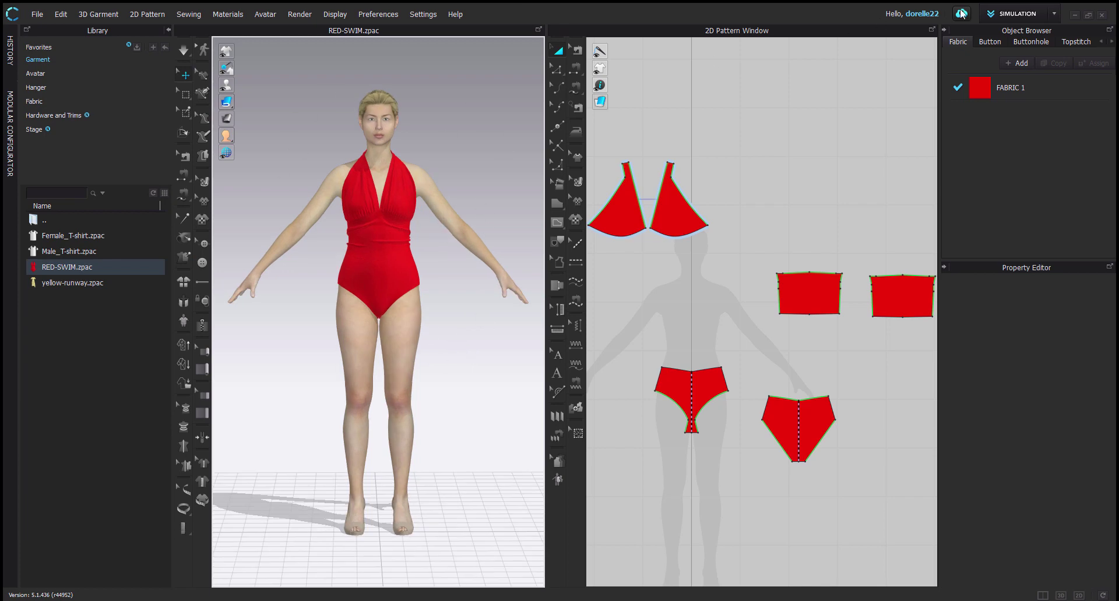
Step: Drag the halter strap's inner corner point down and slightly left with Edit Point
left_click(1030, 16)
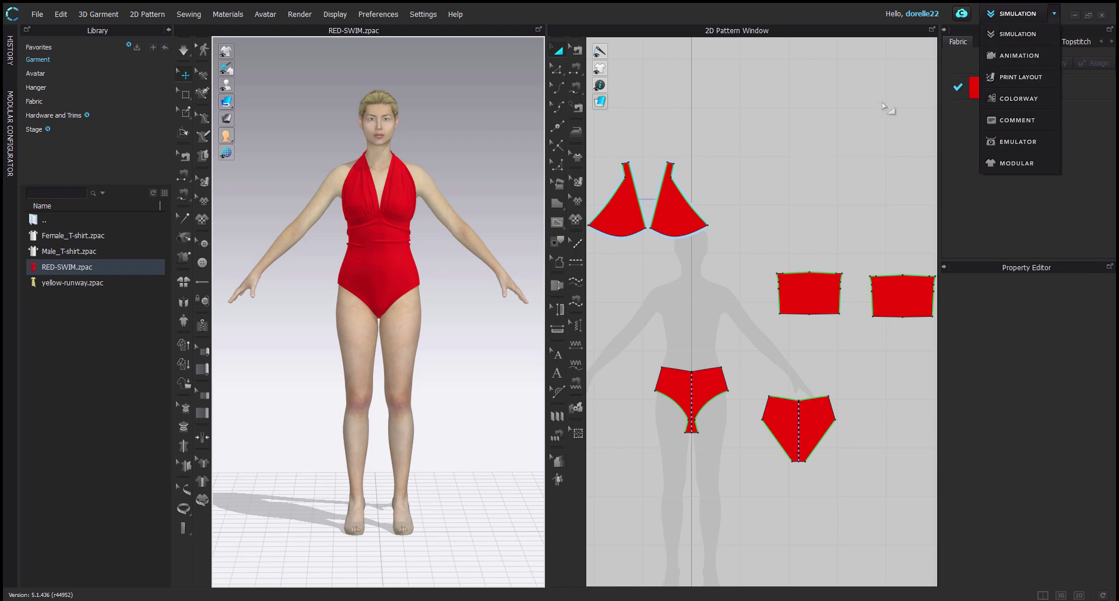
scroll(671, 197, "up", 5)
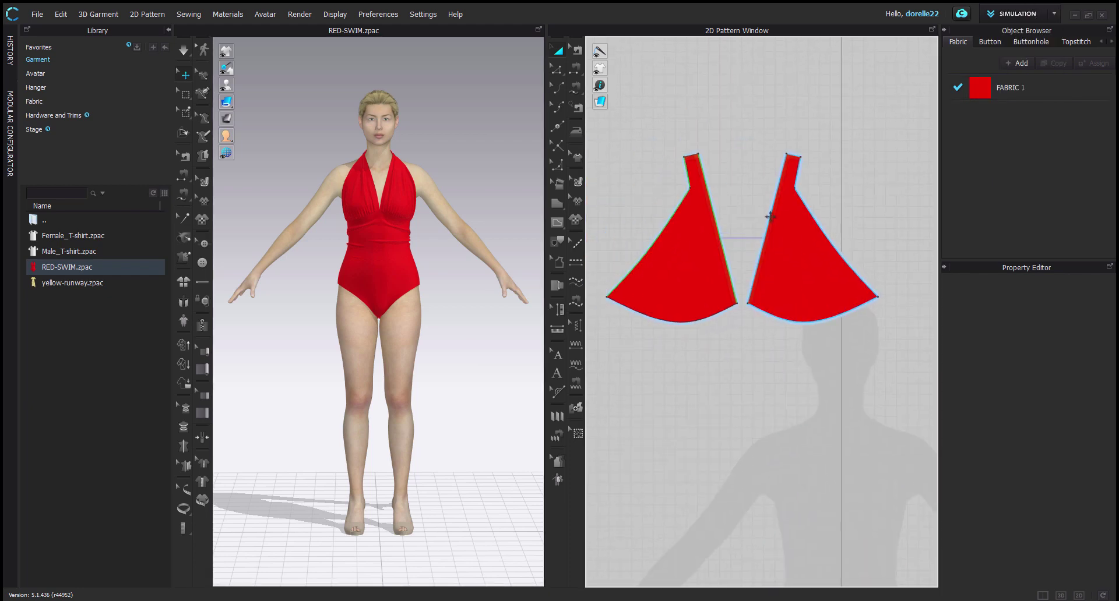
left_click(557, 70)
left_click_drag(689, 187, 683, 223)
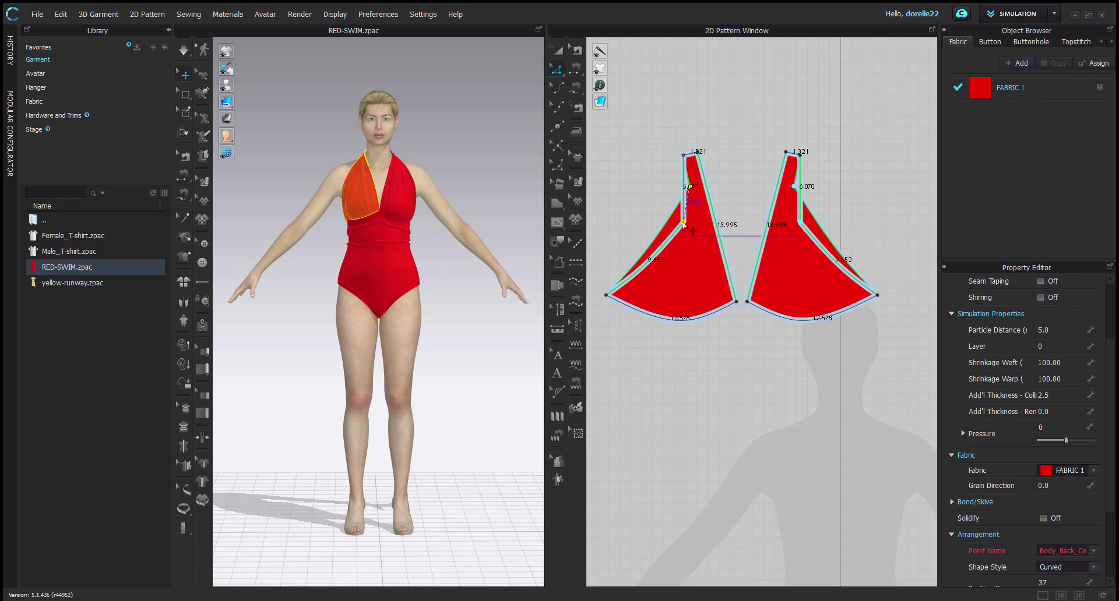
mouse_move(683, 223)
left_mouse_down()
mouse_move(671, 228)
mouse_move(688, 236)
left_mouse_up()
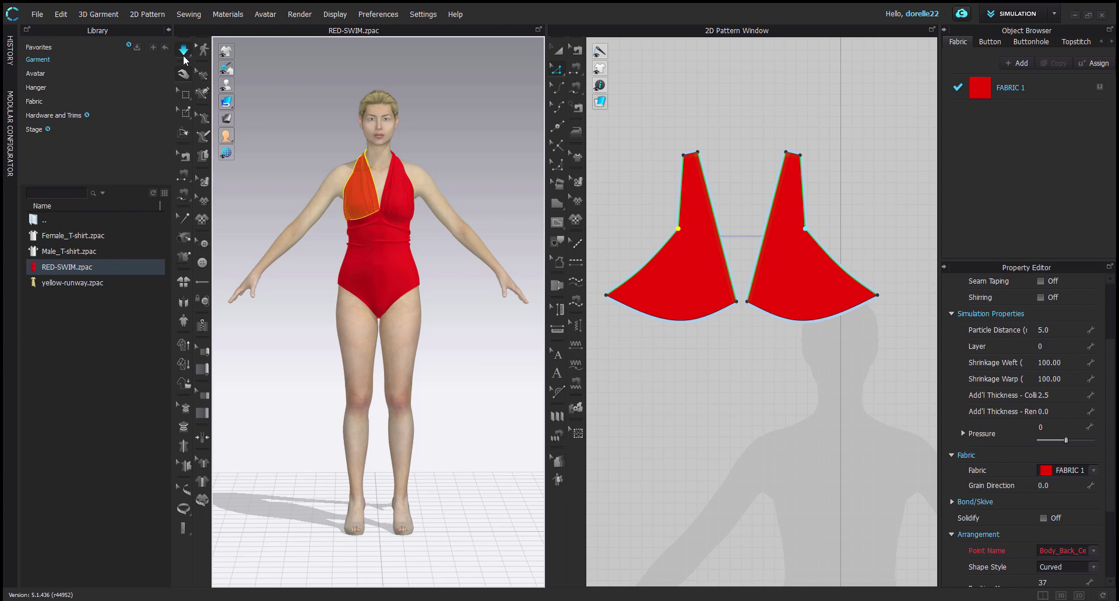
left_click(408, 220)
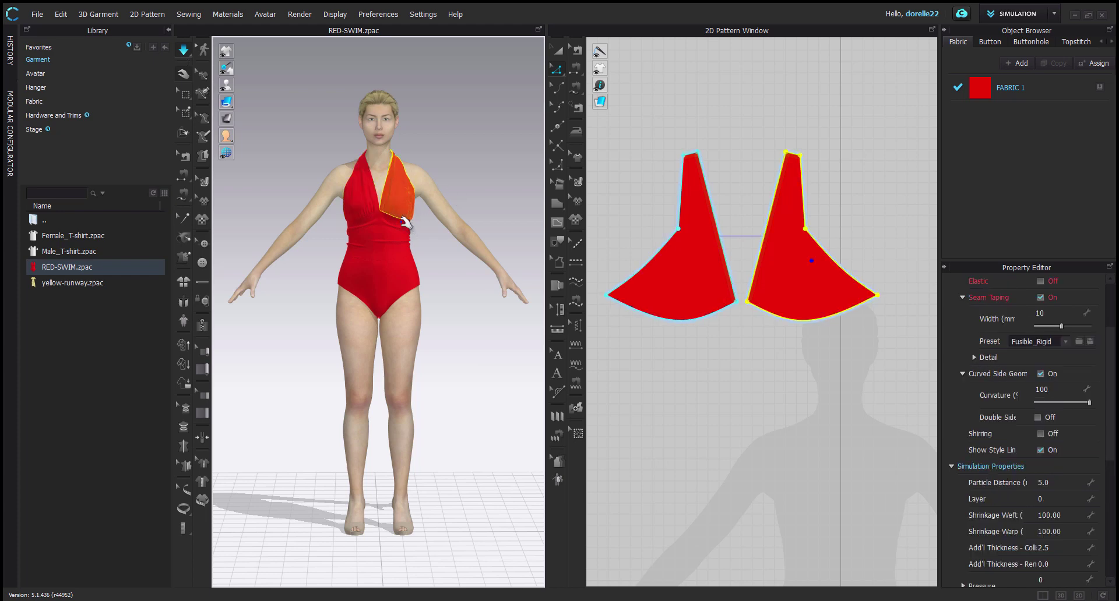
left_click(455, 155)
Step: Set the avatar's Skin Offset to 1 in the Property Editor
mouse_move(454, 156)
right_mouse_down()
mouse_move(536, 162)
mouse_move(445, 161)
right_mouse_up()
scroll(446, 161, "up", 6)
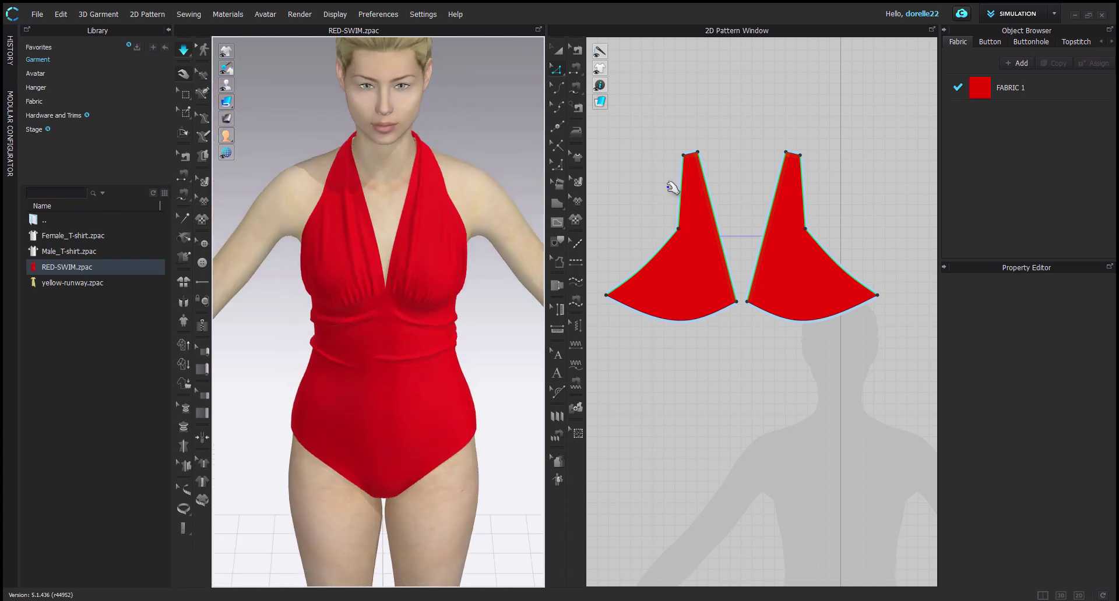
scroll(400, 120, "up", 5)
middle_click_drag(400, 120, 394, 316)
left_click(389, 313)
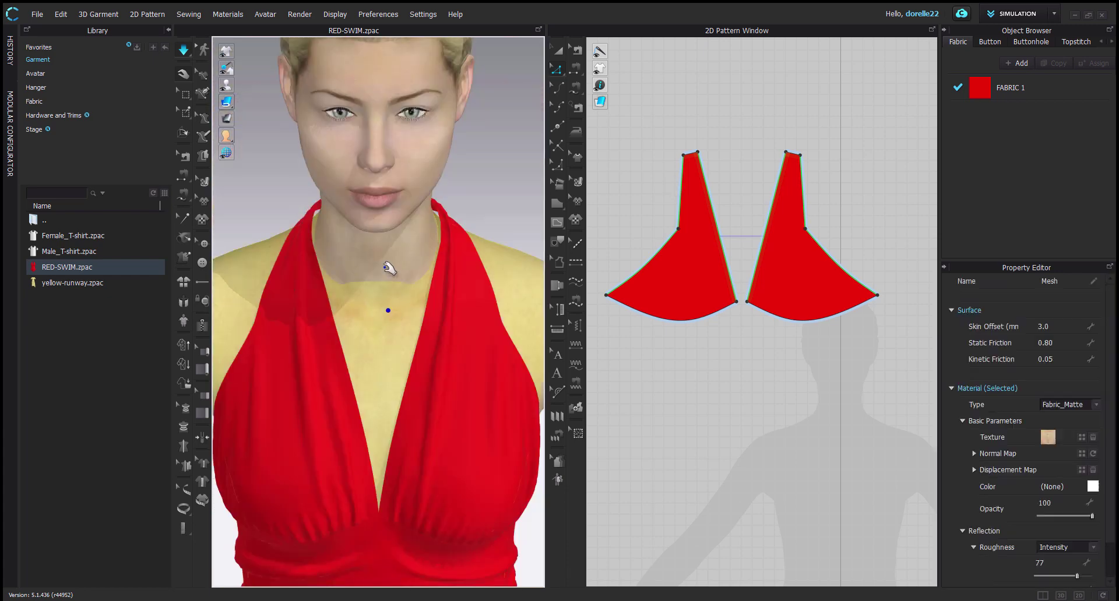
left_click(1055, 325)
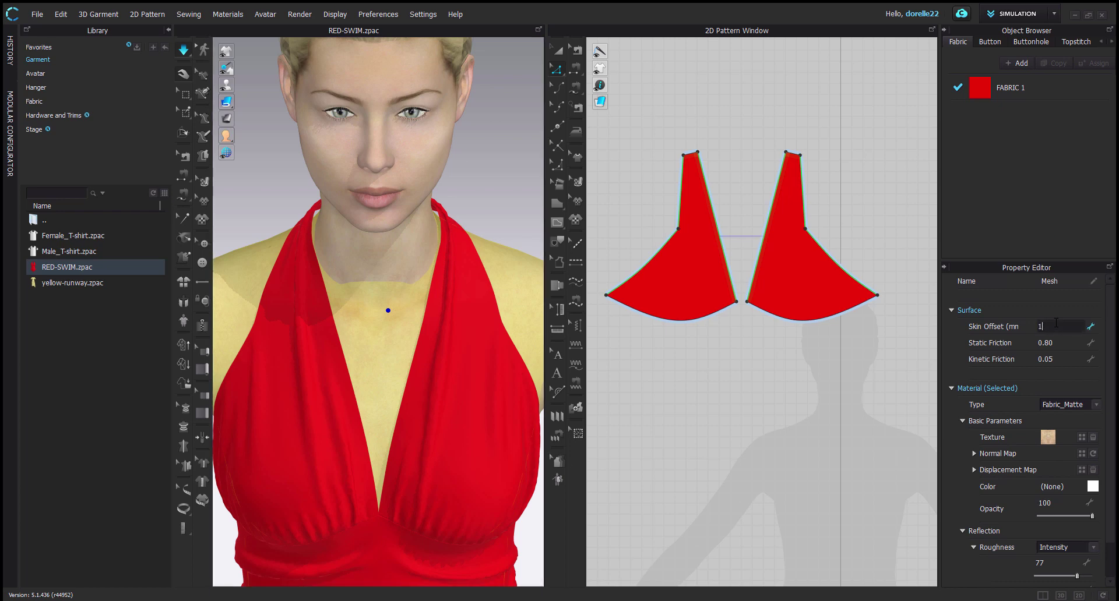
type("1")
key("Return")
left_click(449, 222)
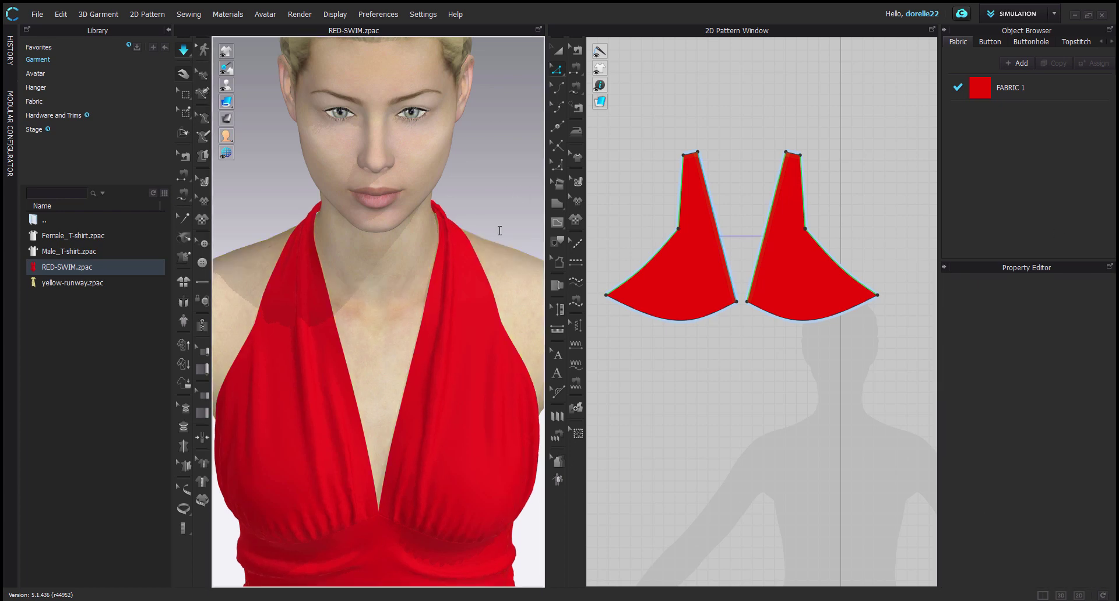
scroll(462, 153, "down", 2)
scroll(442, 80, "down", 3)
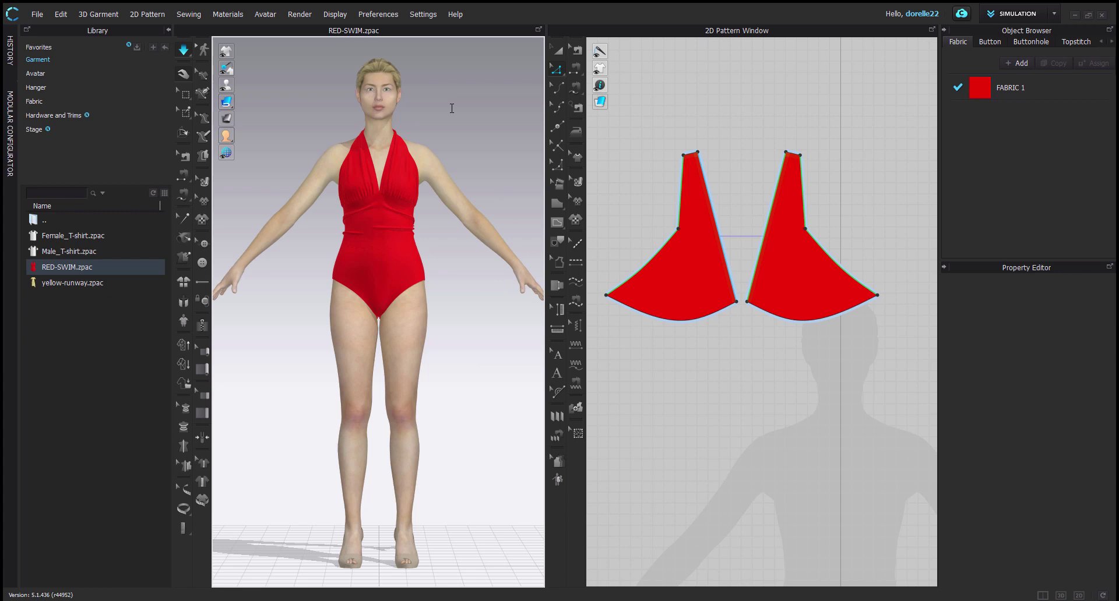
Step: Switch to ANIMATION mode and add Stage_04.zprj to the current scene without saving
left_click(1053, 13)
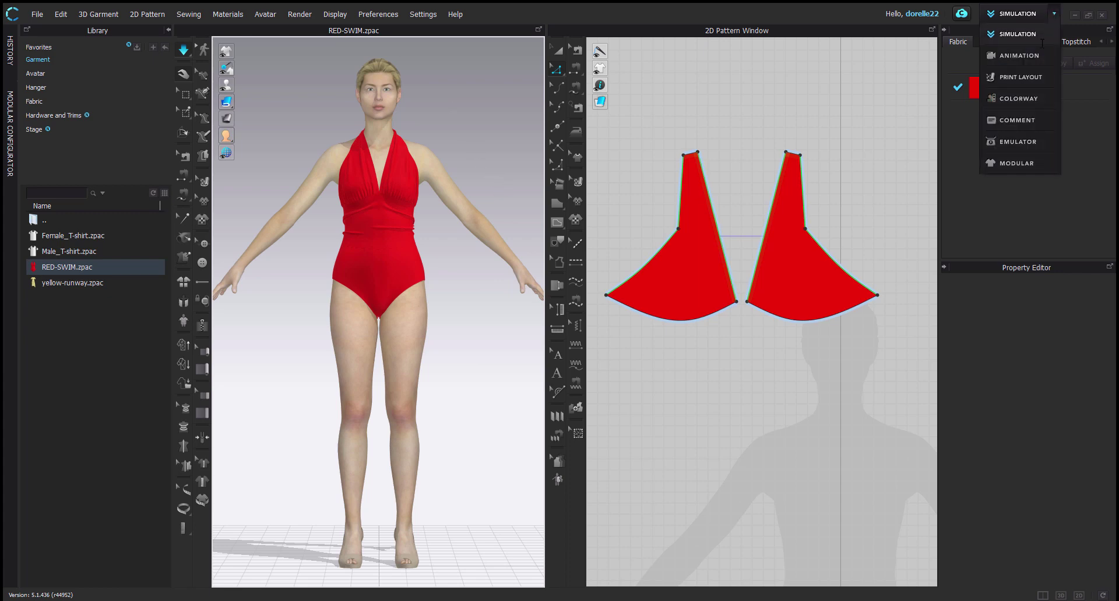
left_click(1018, 56)
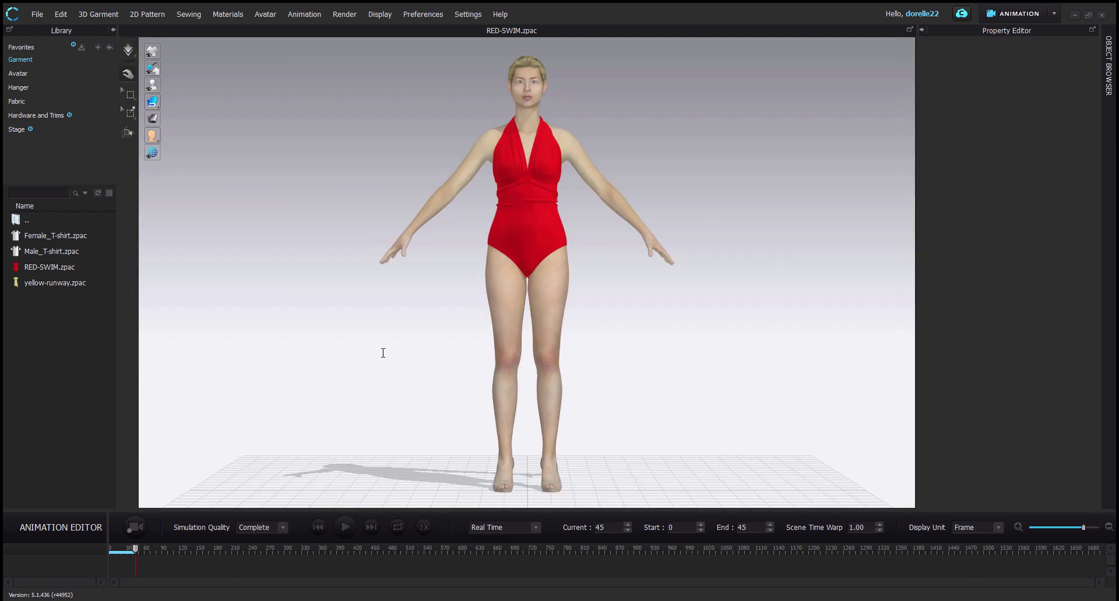
left_click(35, 129)
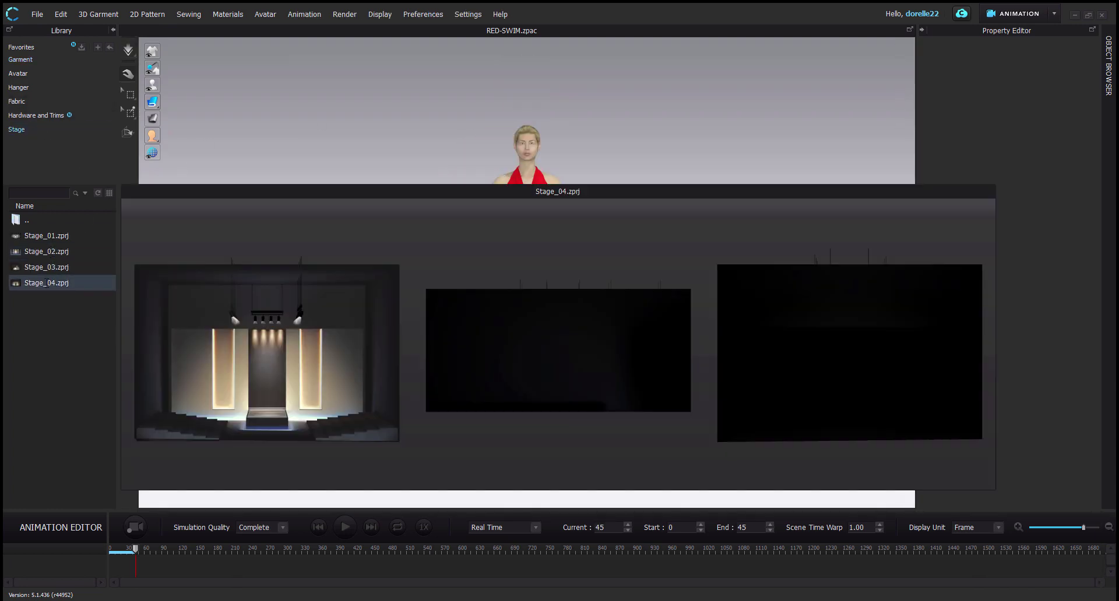
double_click(46, 283)
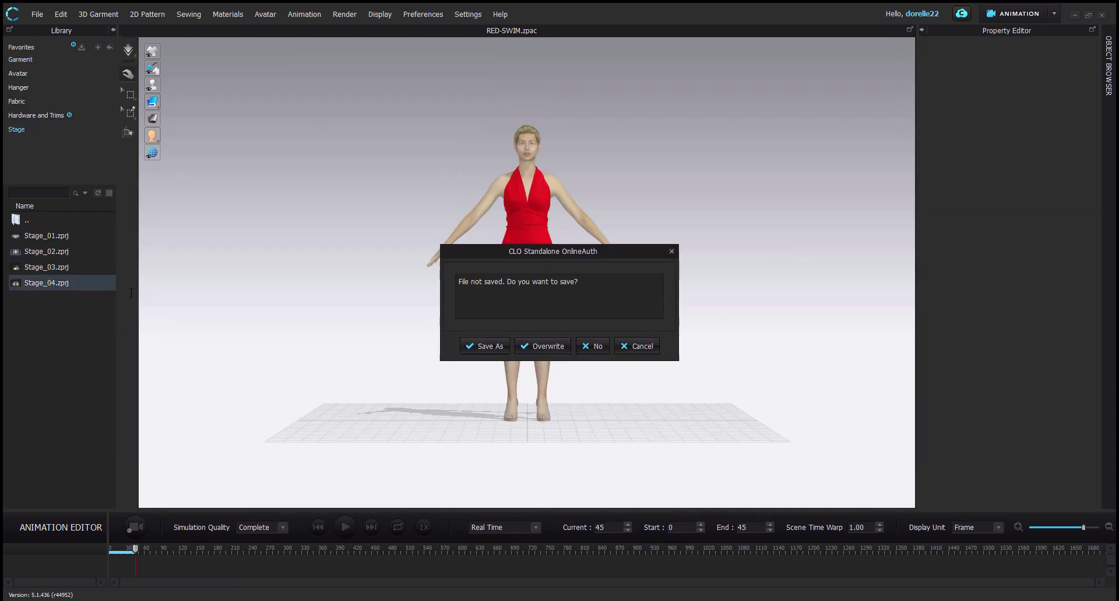
left_click(596, 346)
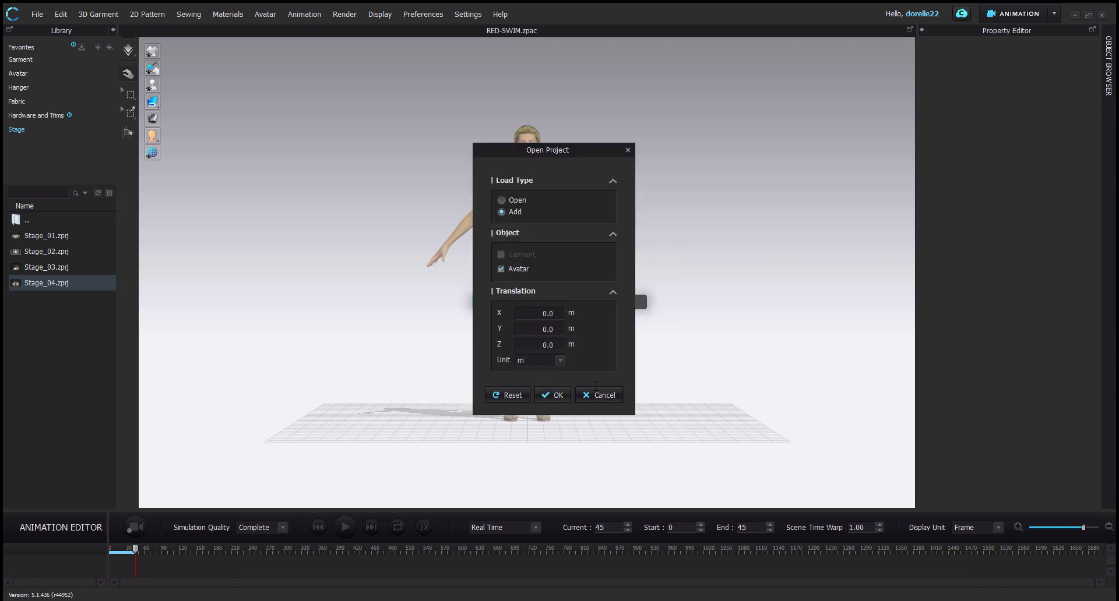
left_click(552, 395)
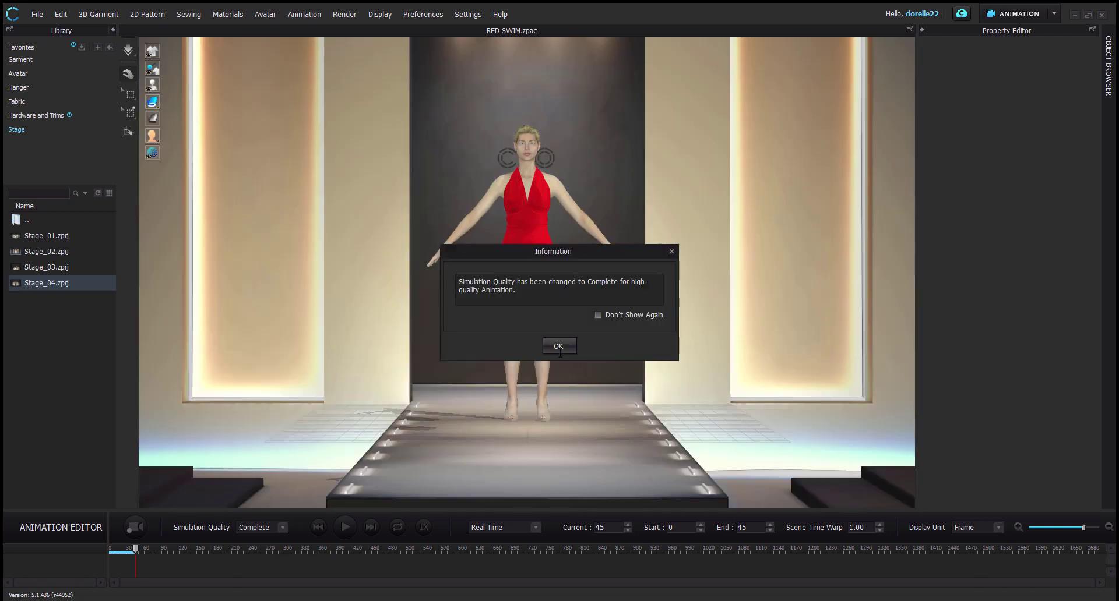
left_click(559, 347)
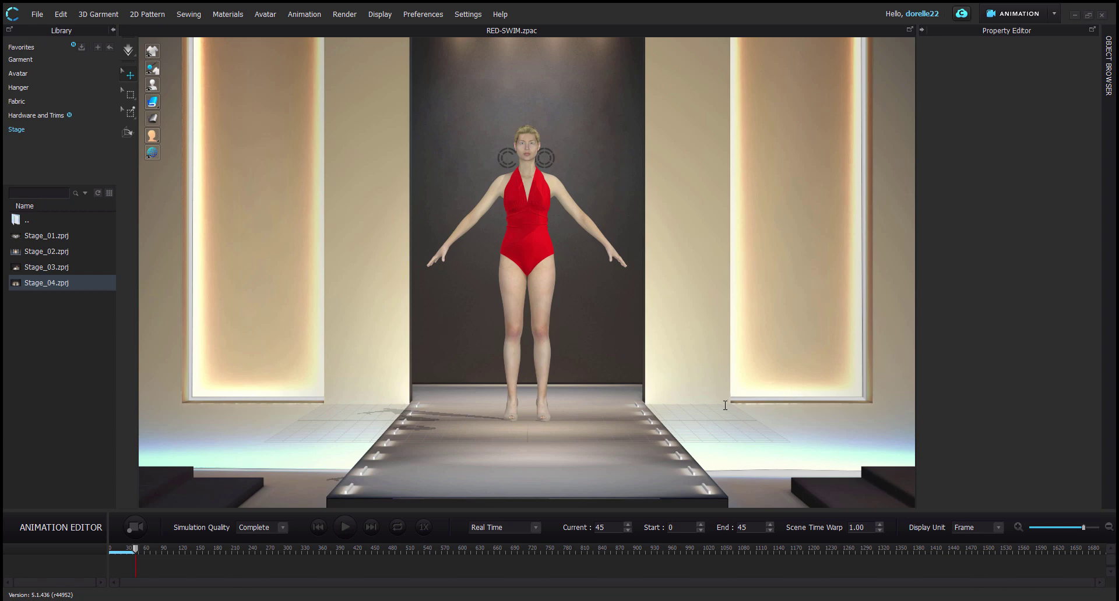
Step: Look through the Display menu and texture file browser, then cancel without changes
left_click(380, 14)
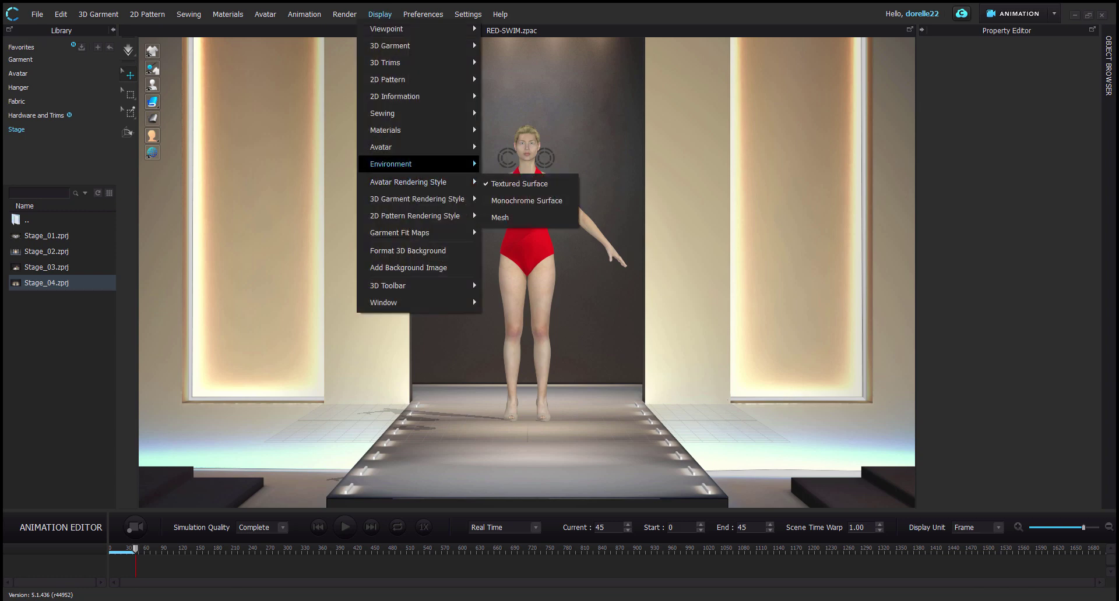
left_click(510, 365)
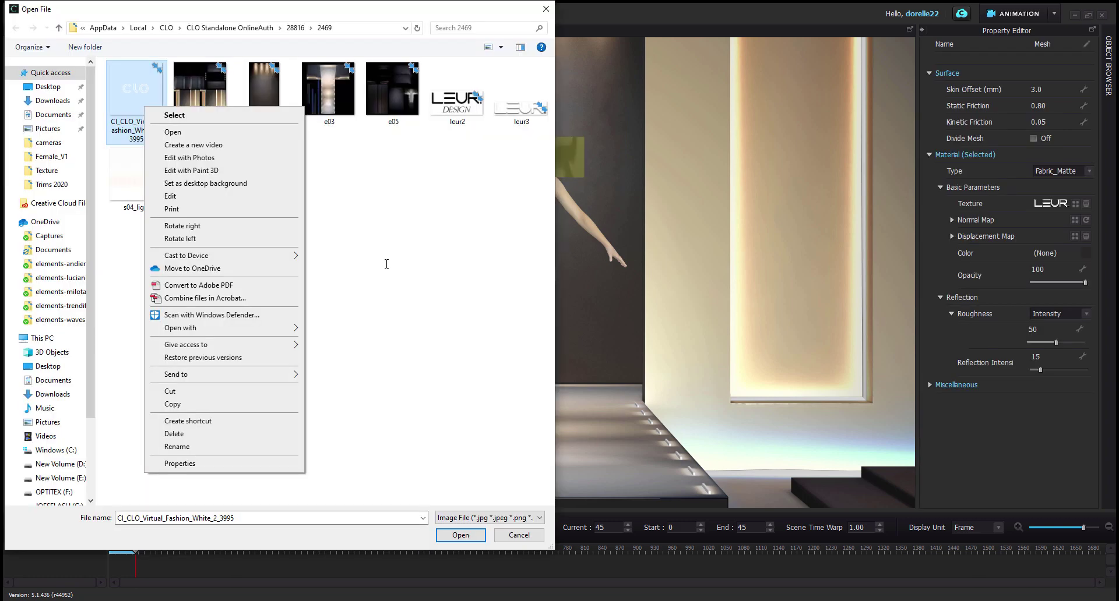
key("Escape")
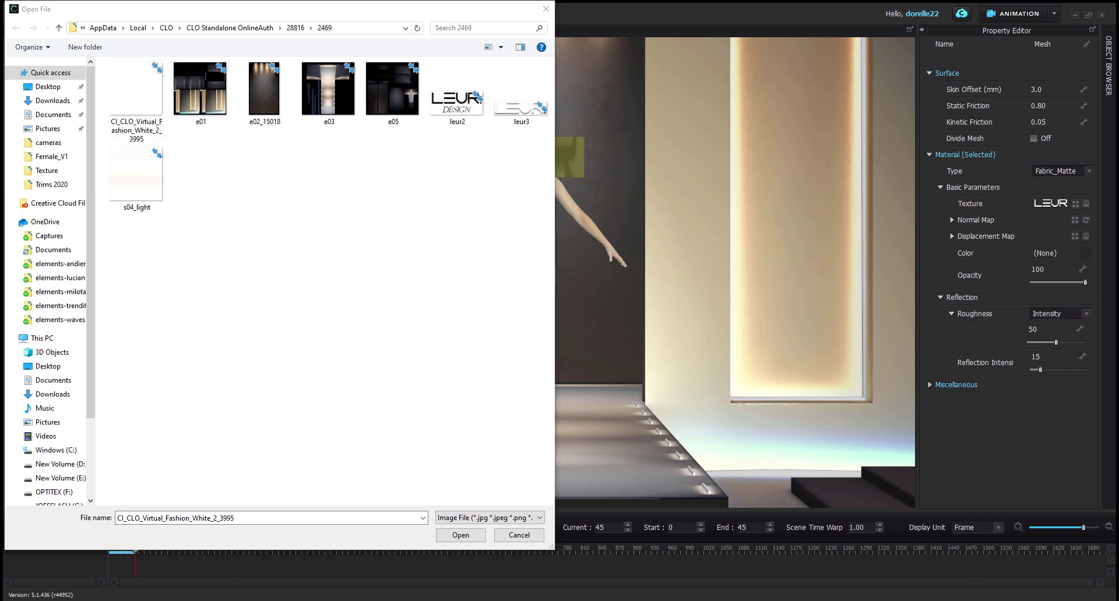
left_click(520, 535)
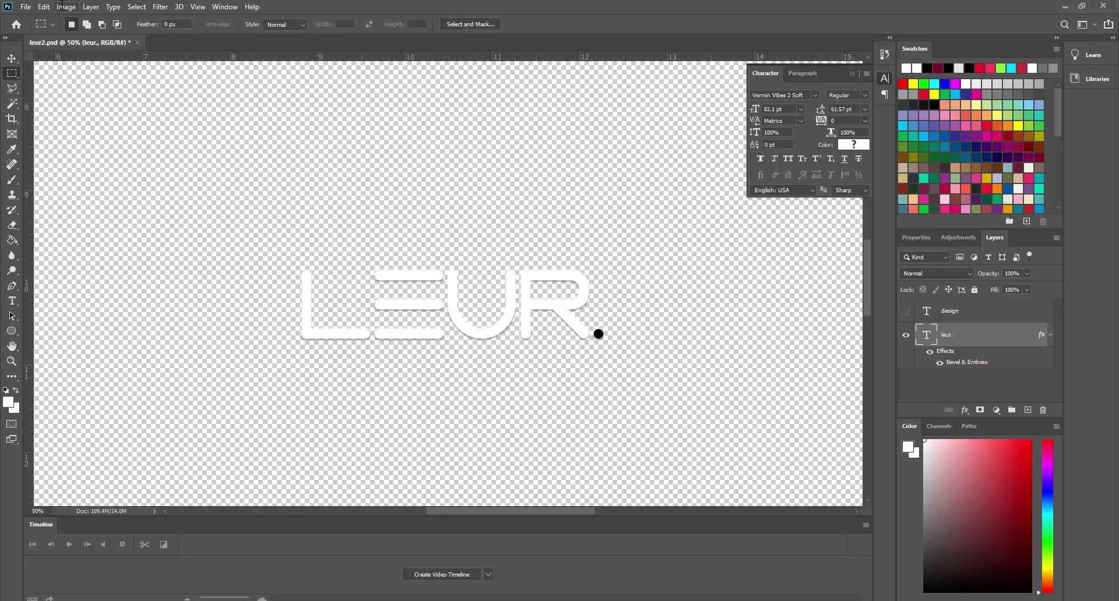
Step: Fit the document on screen, then scale the LEUR. text to about 436% and centre it
left_click(63, 6)
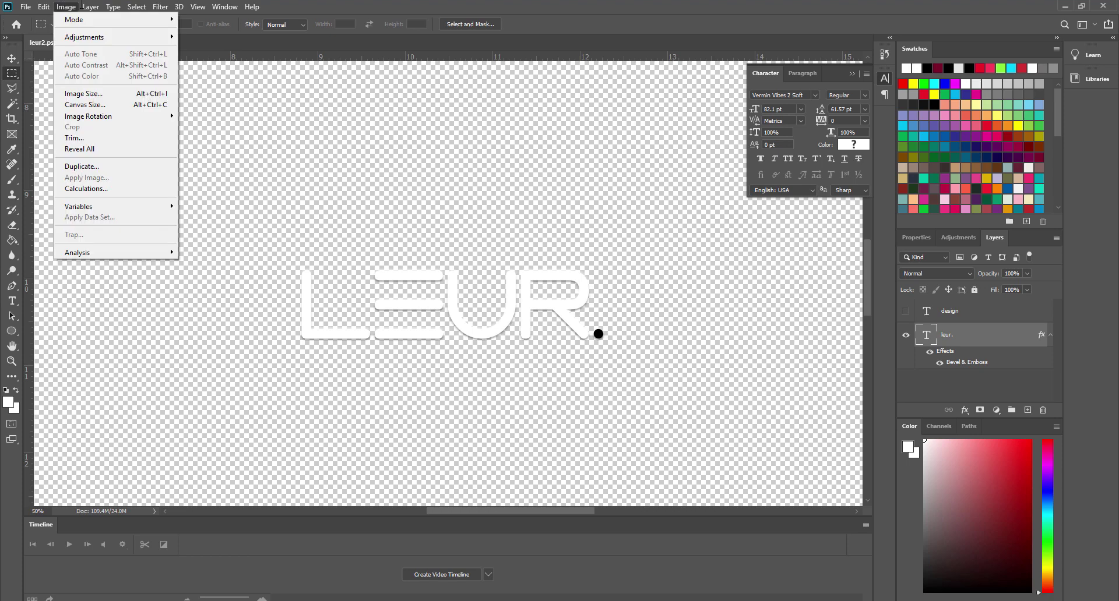
mouse_move(200, 7)
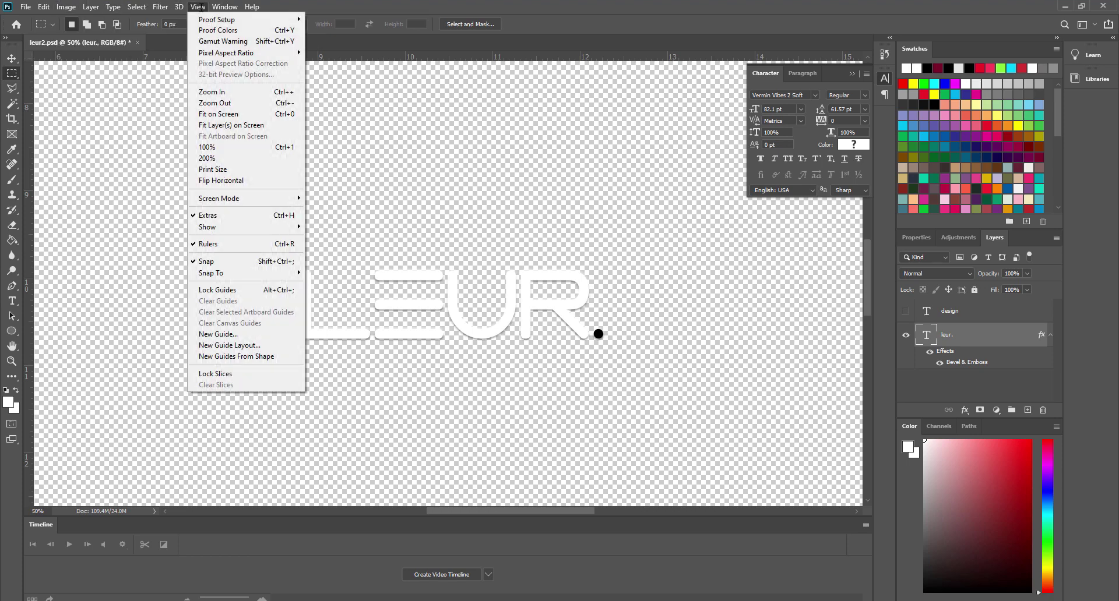
left_click(256, 114)
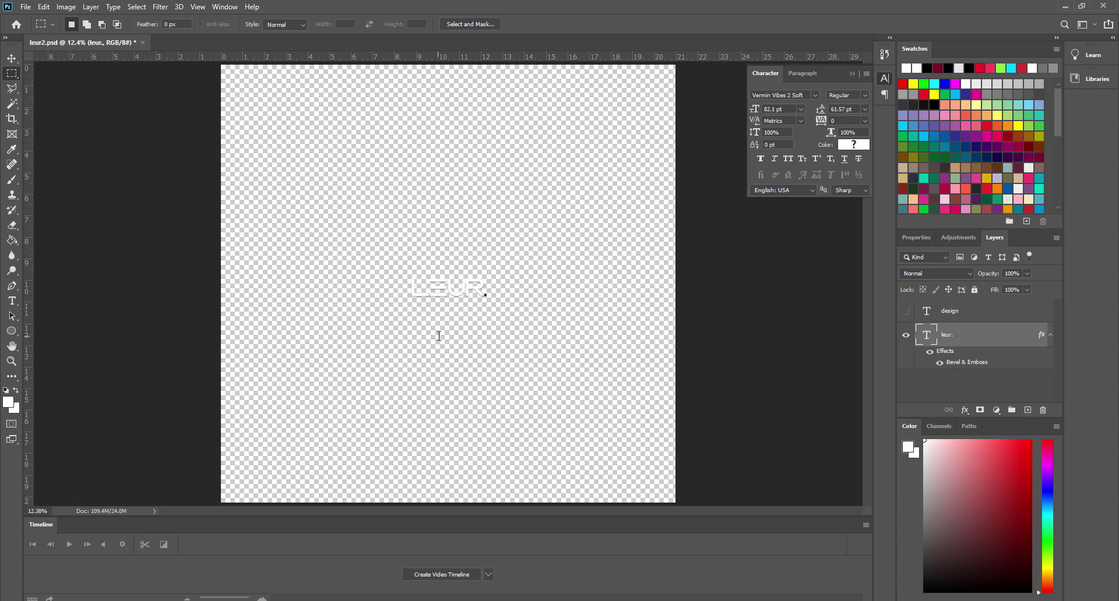
left_click(51, 8)
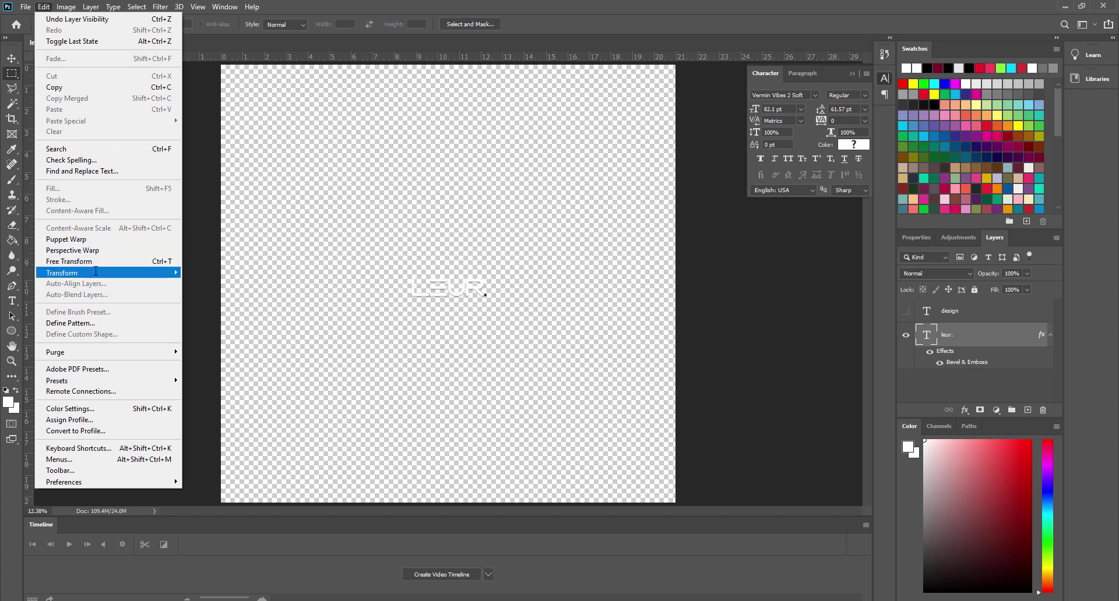
left_click(106, 262)
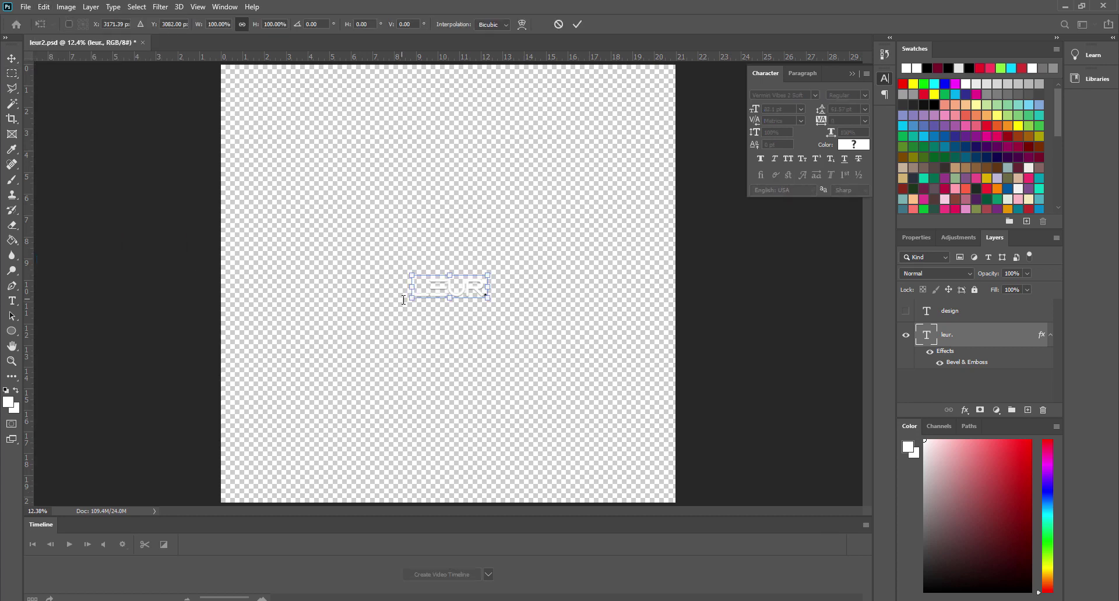
left_click_drag(410, 298, 156, 377)
left_click_drag(409, 341, 532, 286)
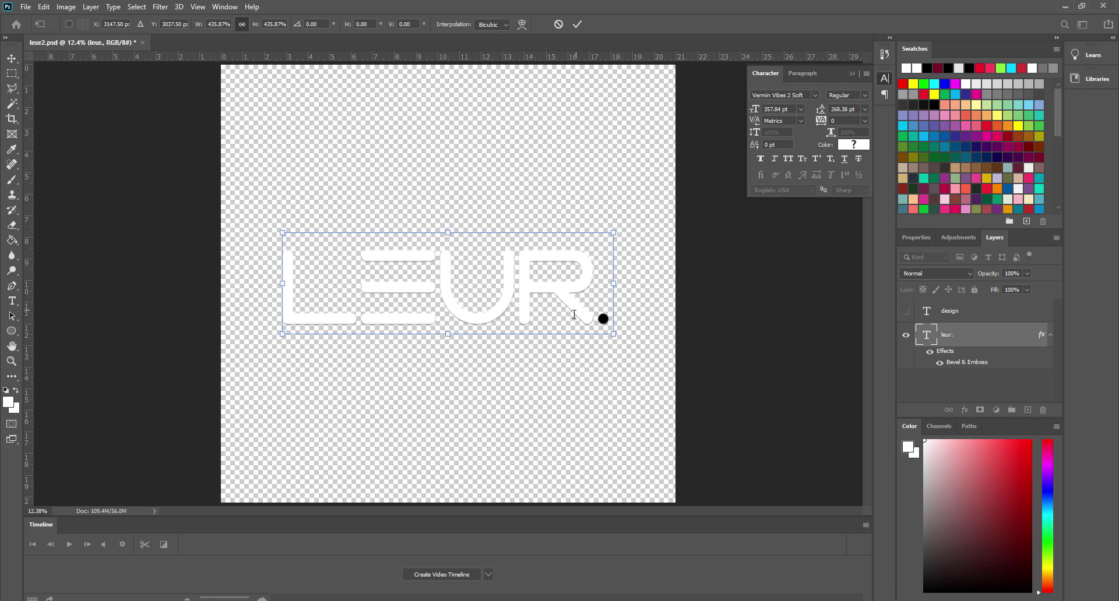
key("m")
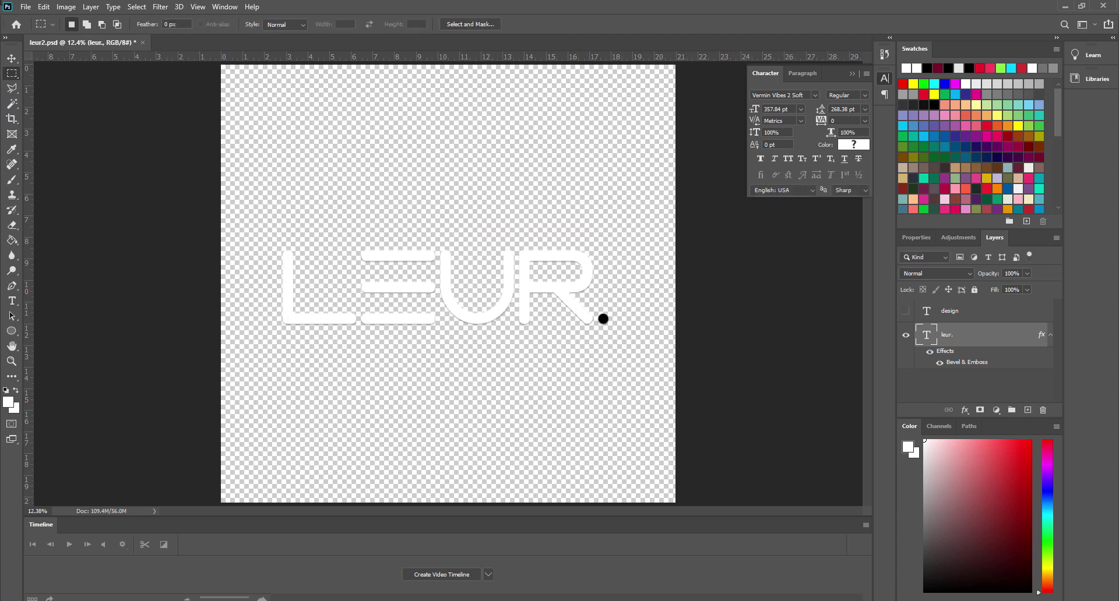
Step: Quick Export the logo as PNG into CLO's texture folder, replacing leur3.png
left_click(28, 7)
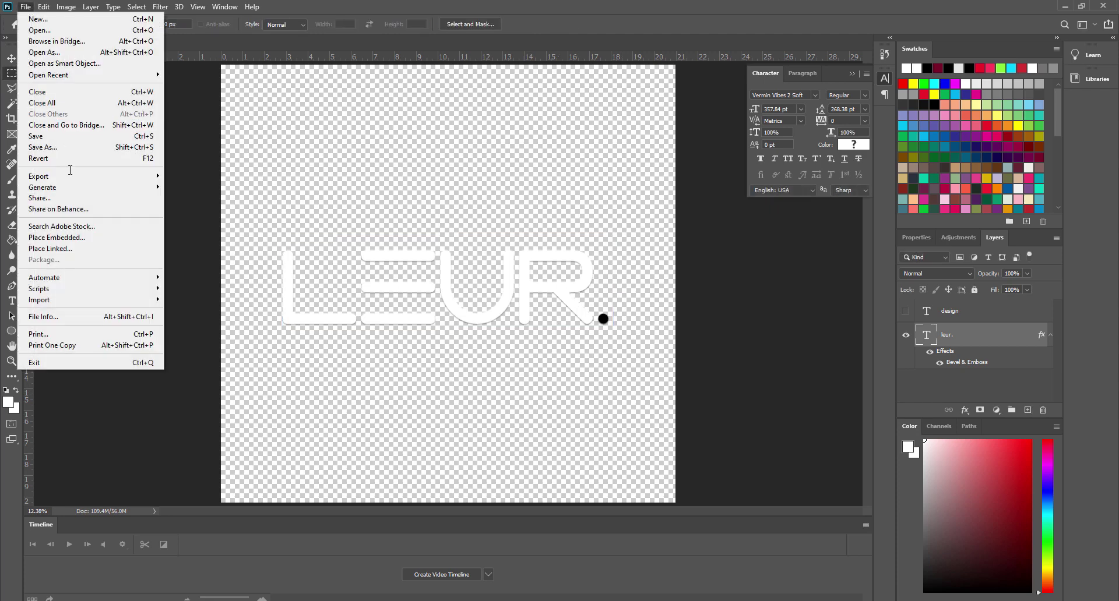
mouse_move(61, 176)
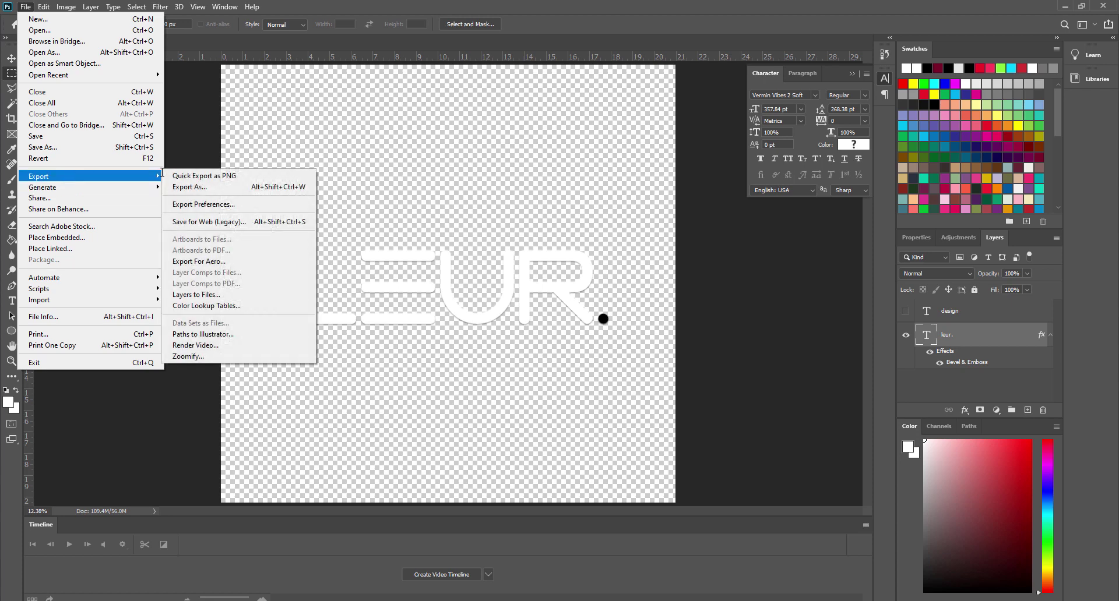
left_click(185, 175)
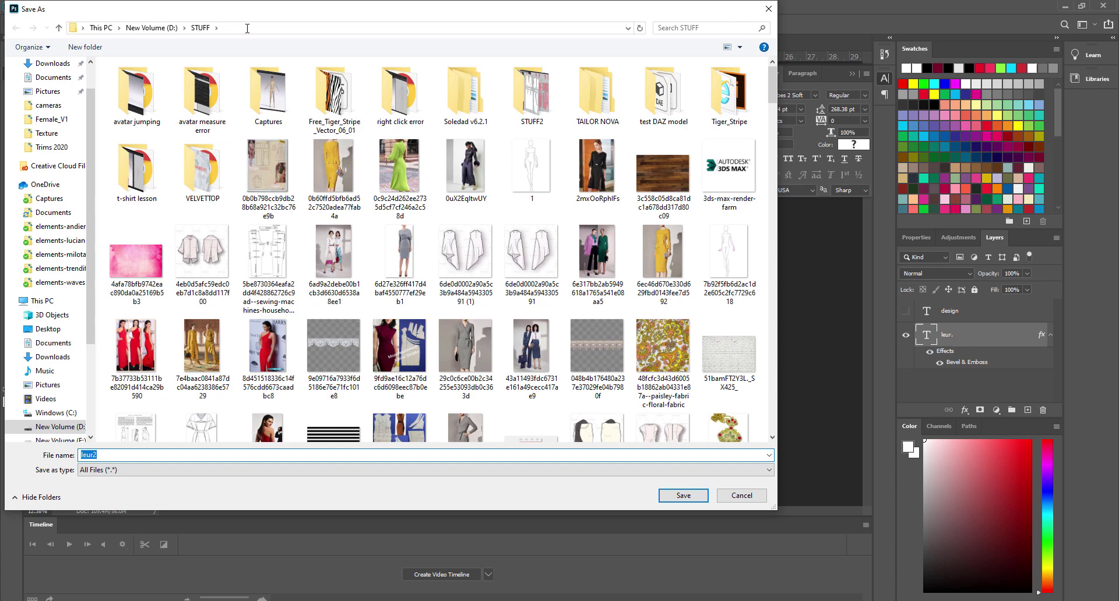
left_click(247, 27)
right_click(248, 29)
left_click(279, 77)
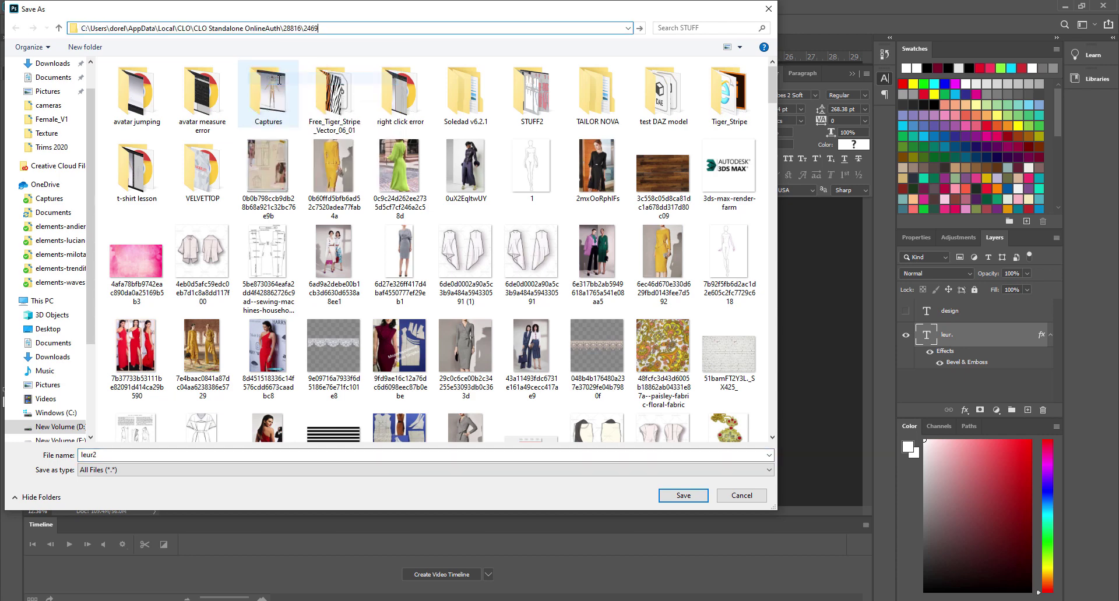
key("Return")
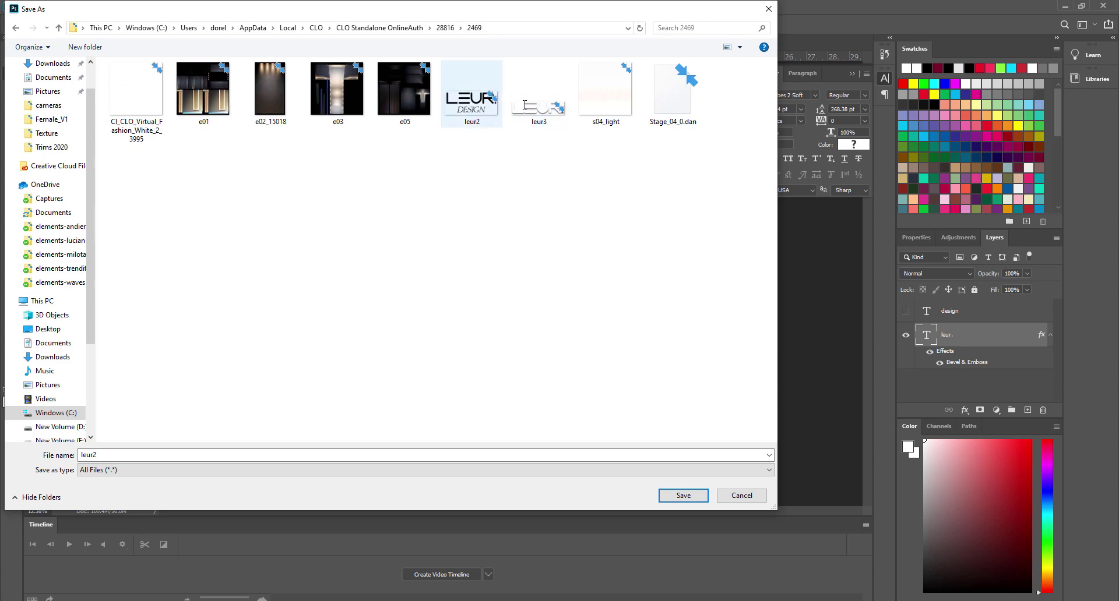
left_click(540, 107)
left_click(664, 499)
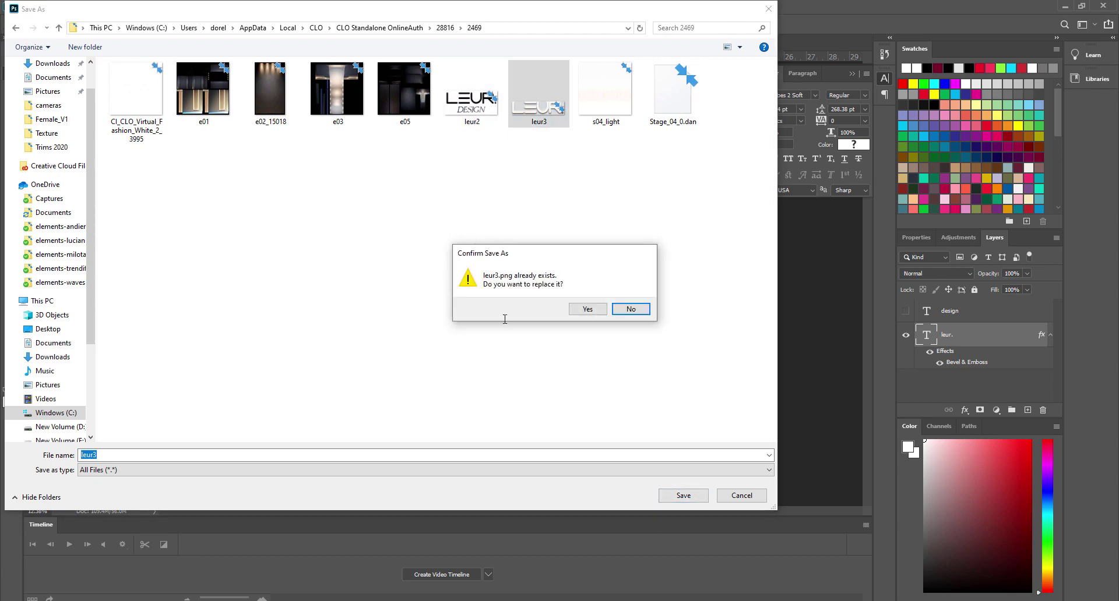
left_click(584, 309)
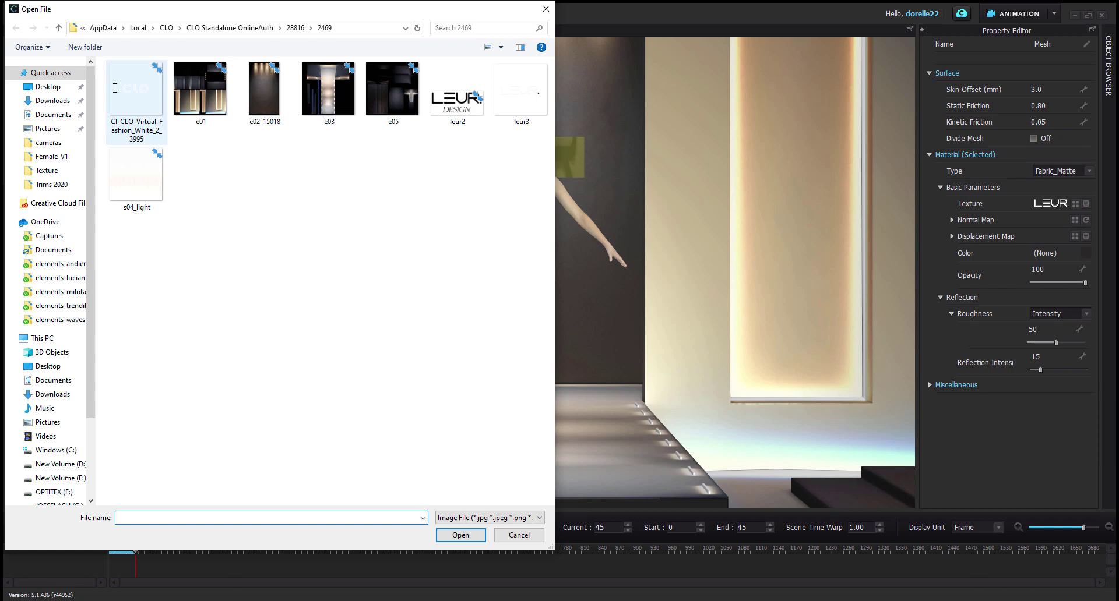
Step: Reapply the updated leur3 texture to the back wall and zoom around to check the backdrop
double_click(532, 95)
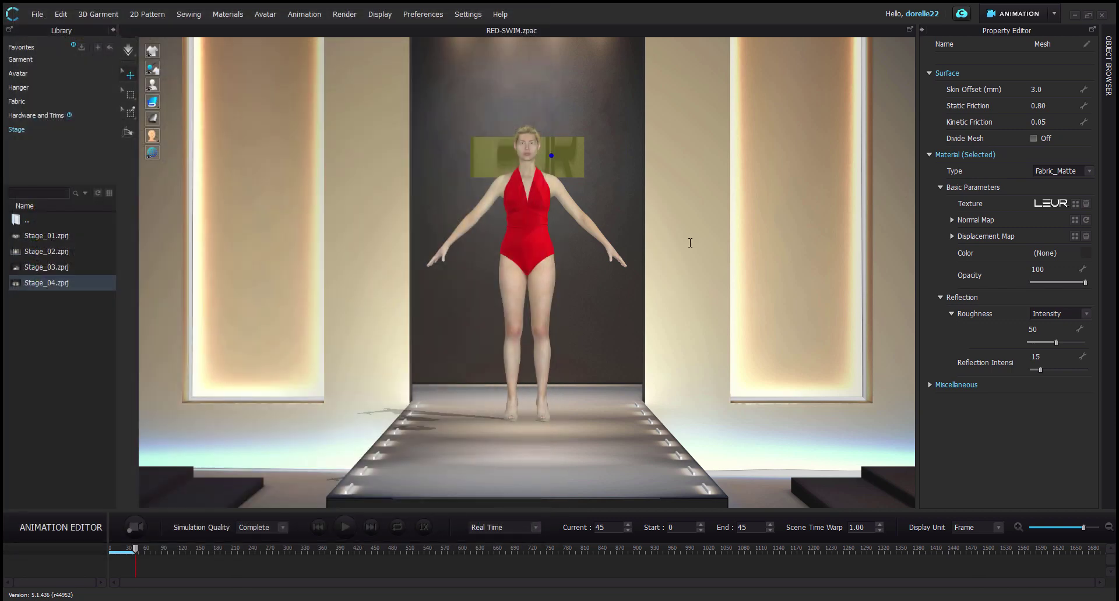
left_click(623, 201)
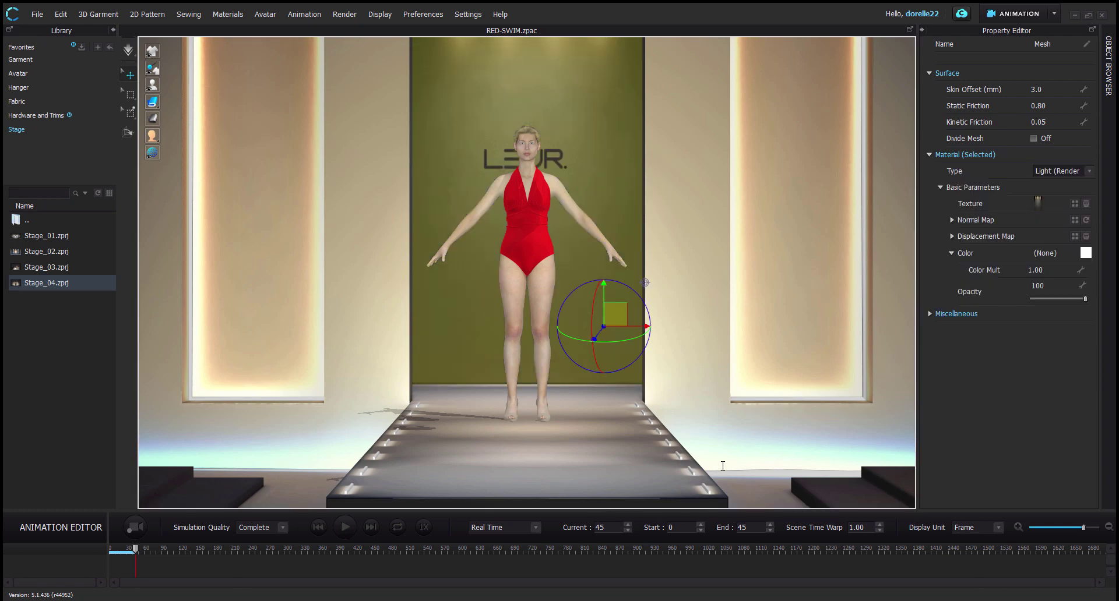
scroll(650, 422, "down", 8)
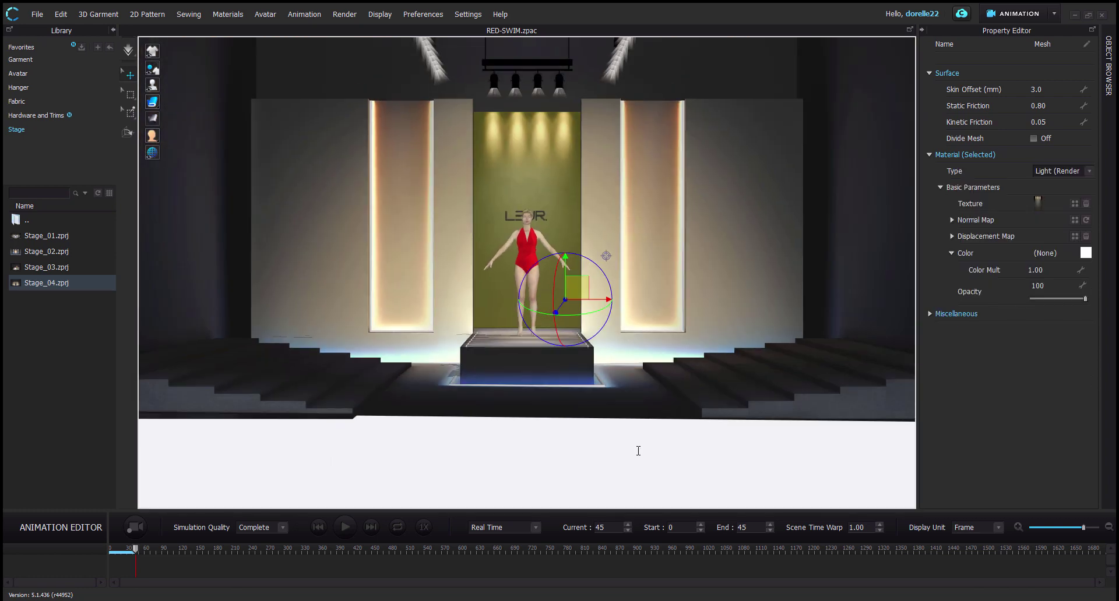
left_click(551, 118)
scroll(570, 211, "up", 8)
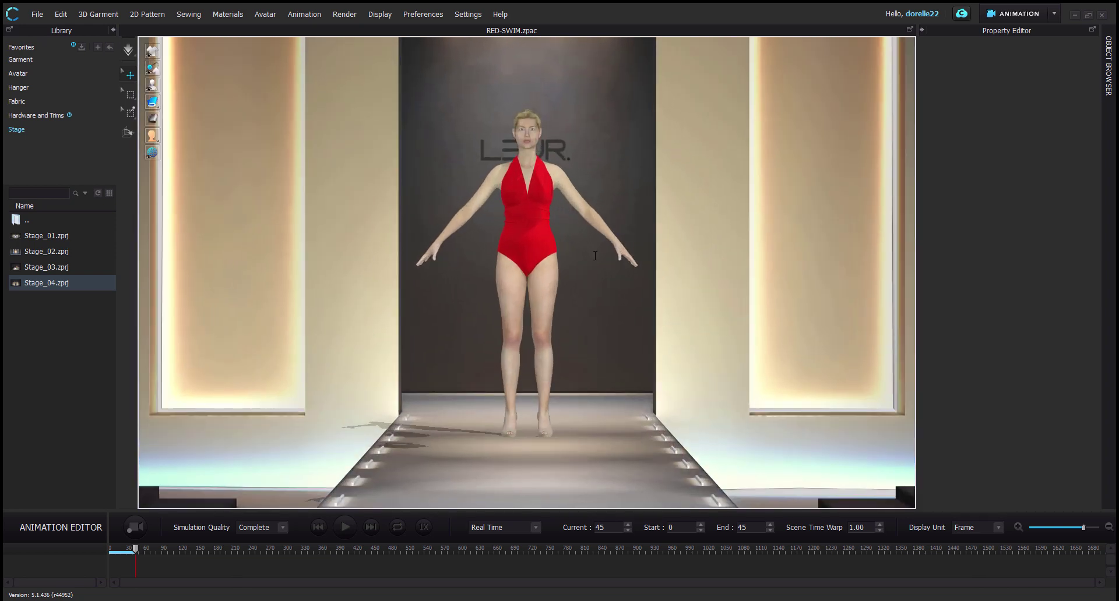
scroll(595, 255, "down", 3)
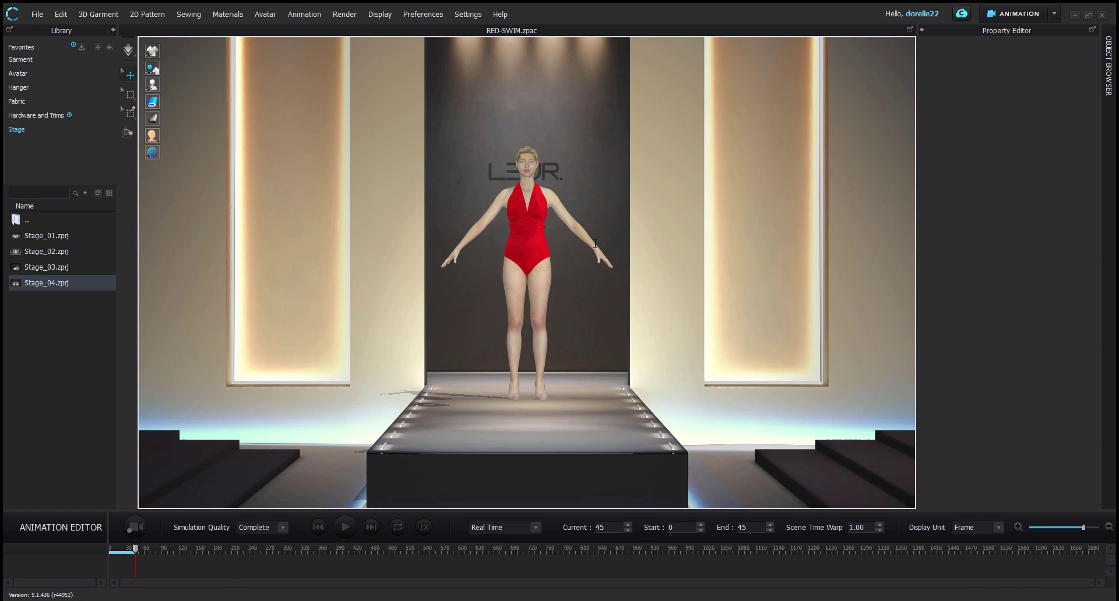
scroll(594, 241, "down", 1)
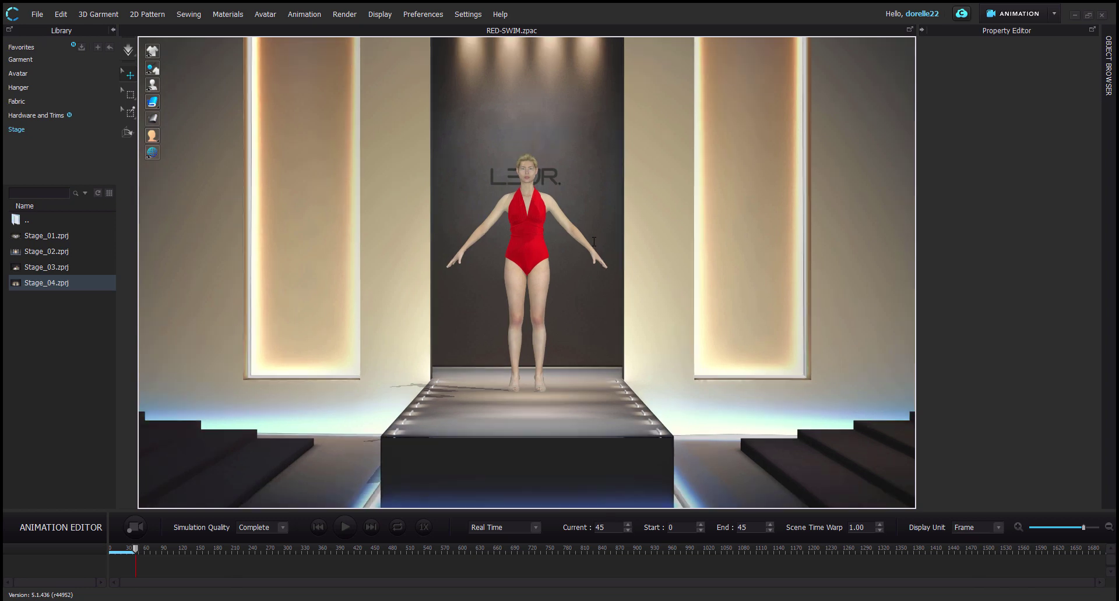
Step: Load FV1_04_Dress.mtn from the Female_V1 Motion folder onto the avatar with its transition
left_click(544, 281)
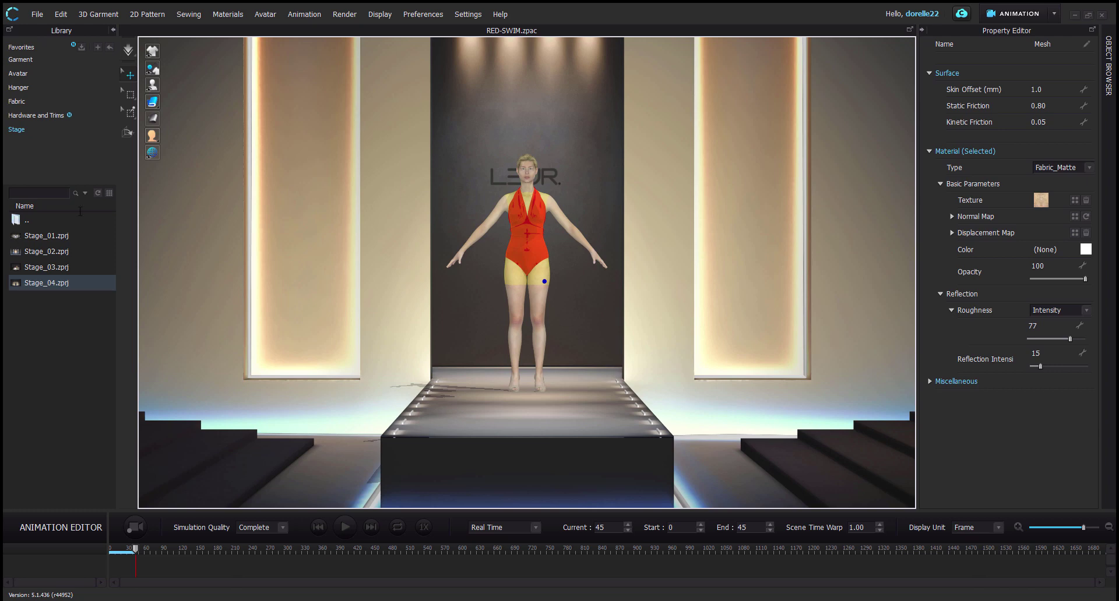
left_click(105, 74)
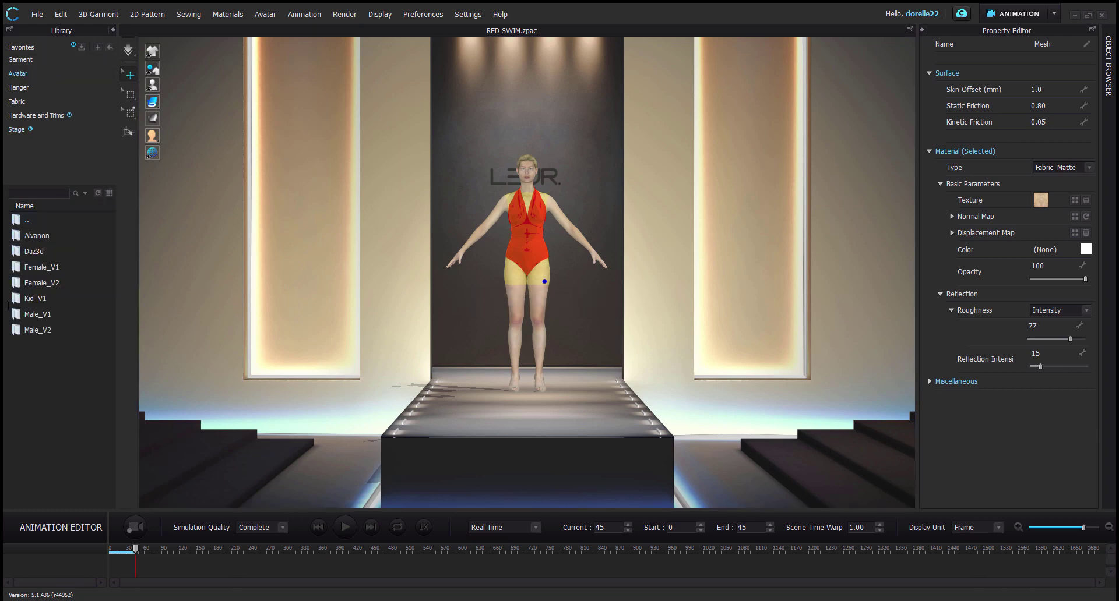
double_click(44, 268)
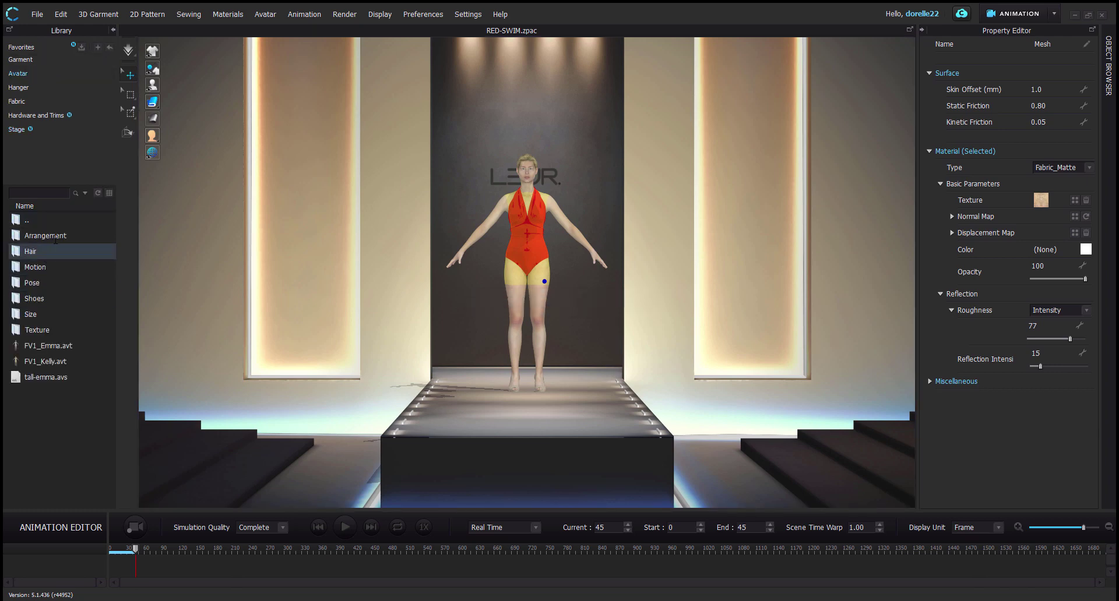
double_click(55, 268)
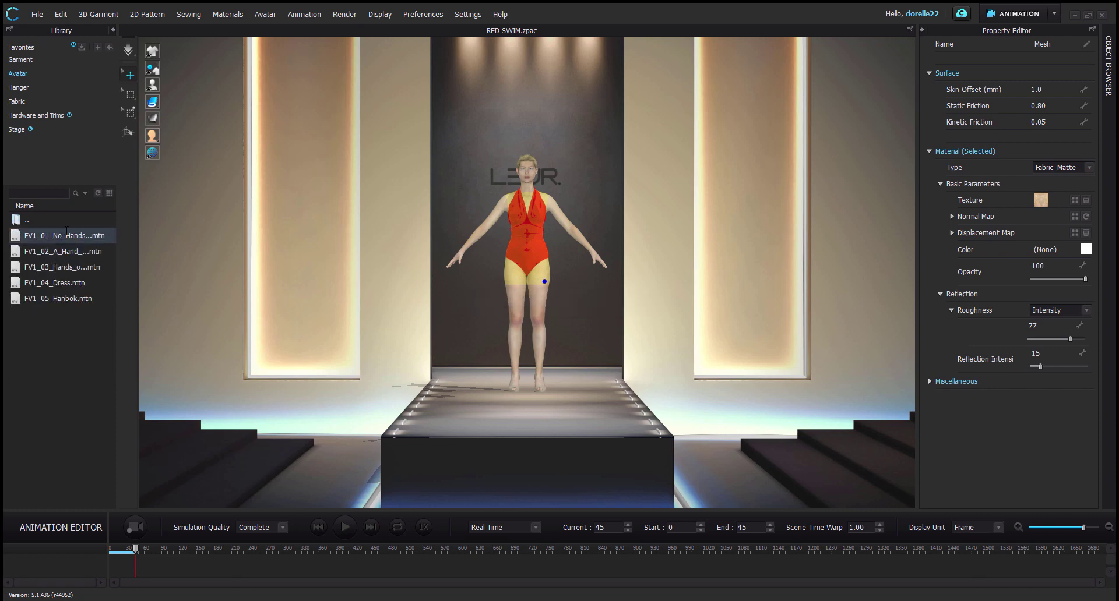
double_click(71, 284)
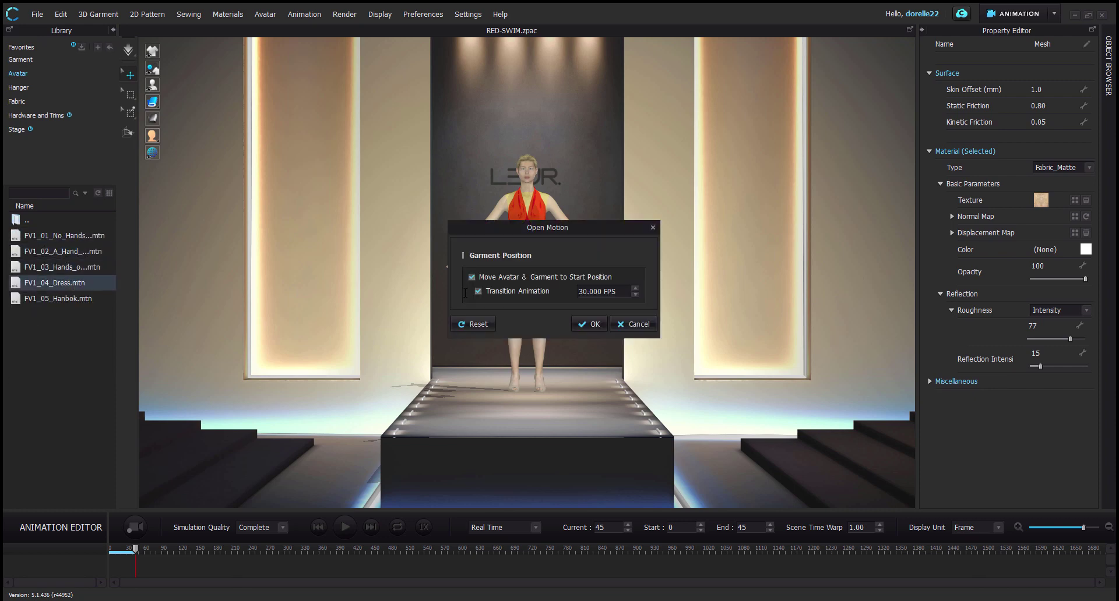
left_click(589, 324)
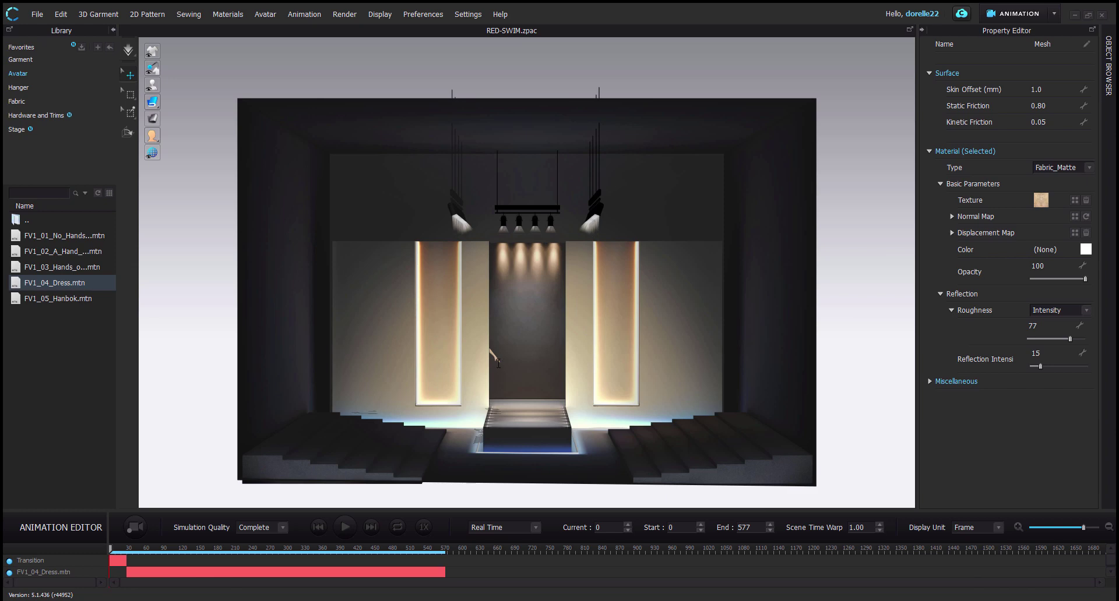
Step: Zoom and pan the 3D view to frame the LEUR back wall and the runway front
scroll(555, 361, "up", 3)
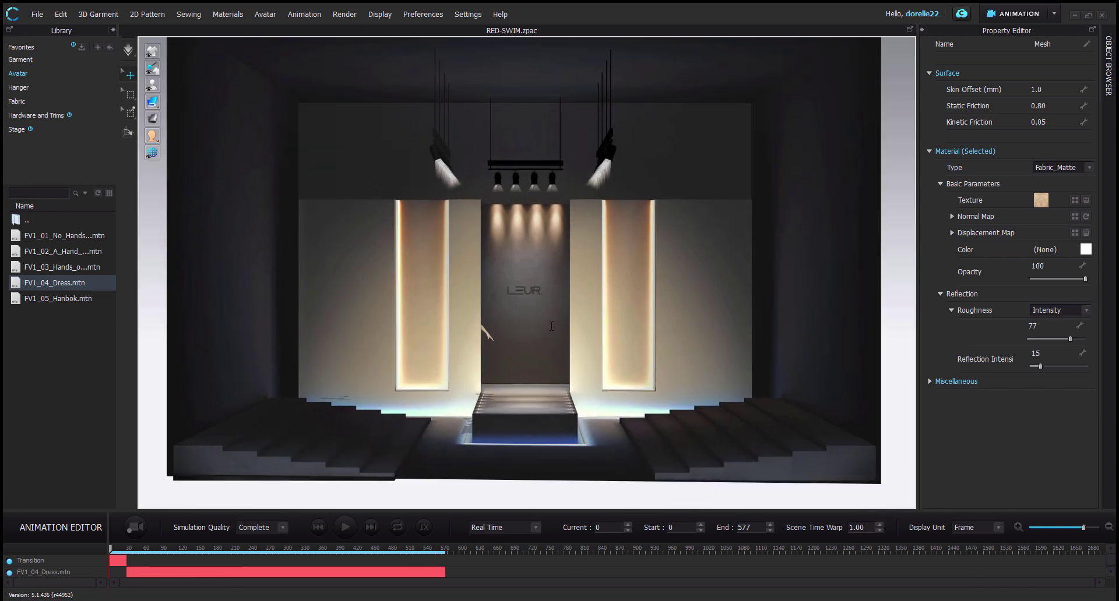
scroll(548, 338, "up", 5)
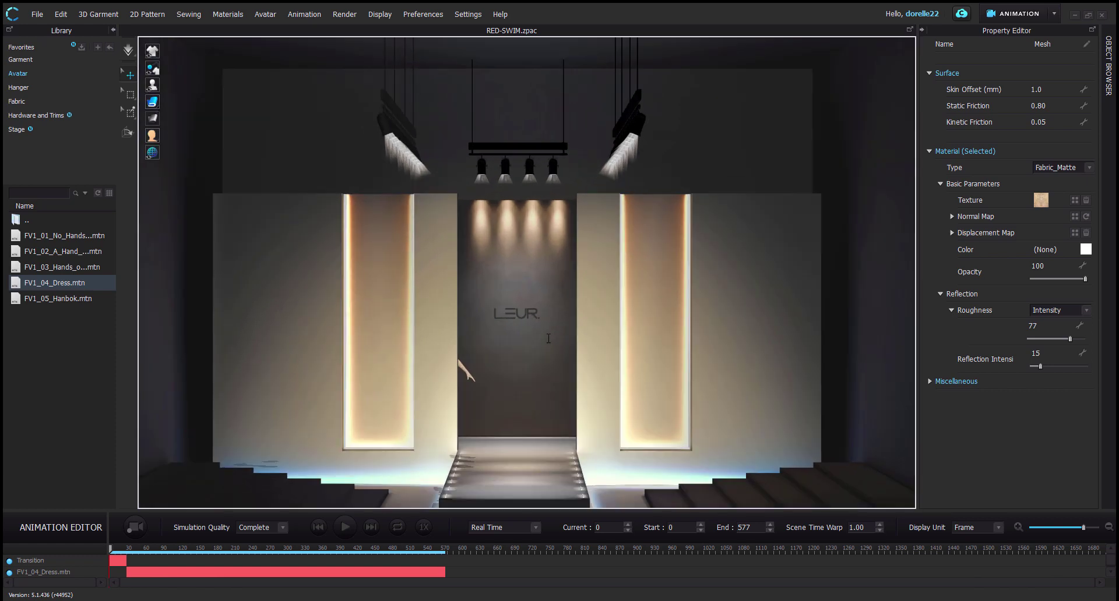
scroll(547, 338, "down", 5)
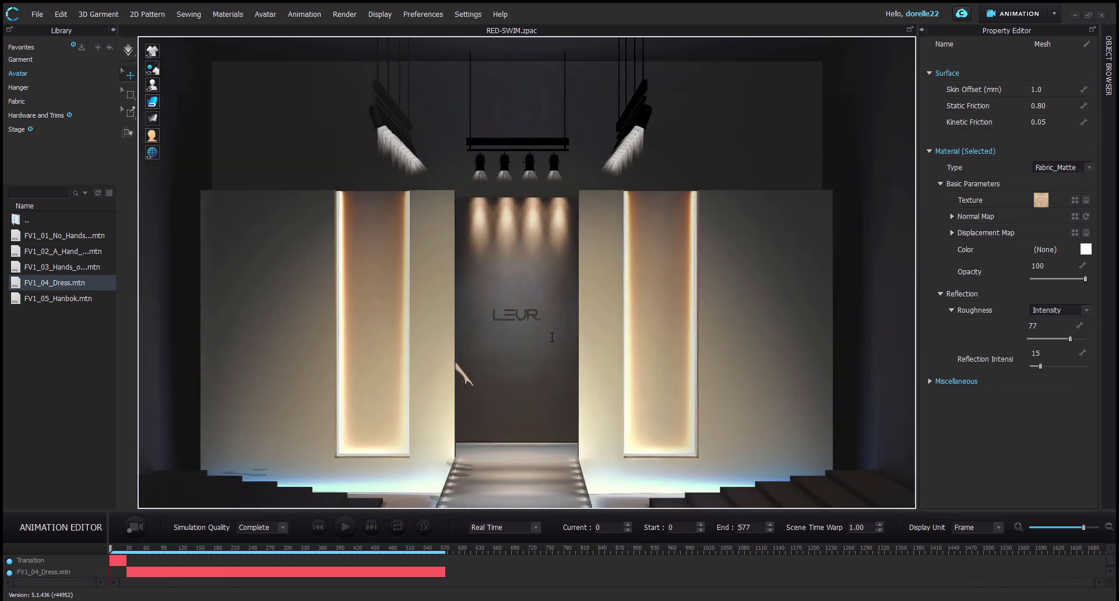
middle_click_drag(552, 337, 556, 279)
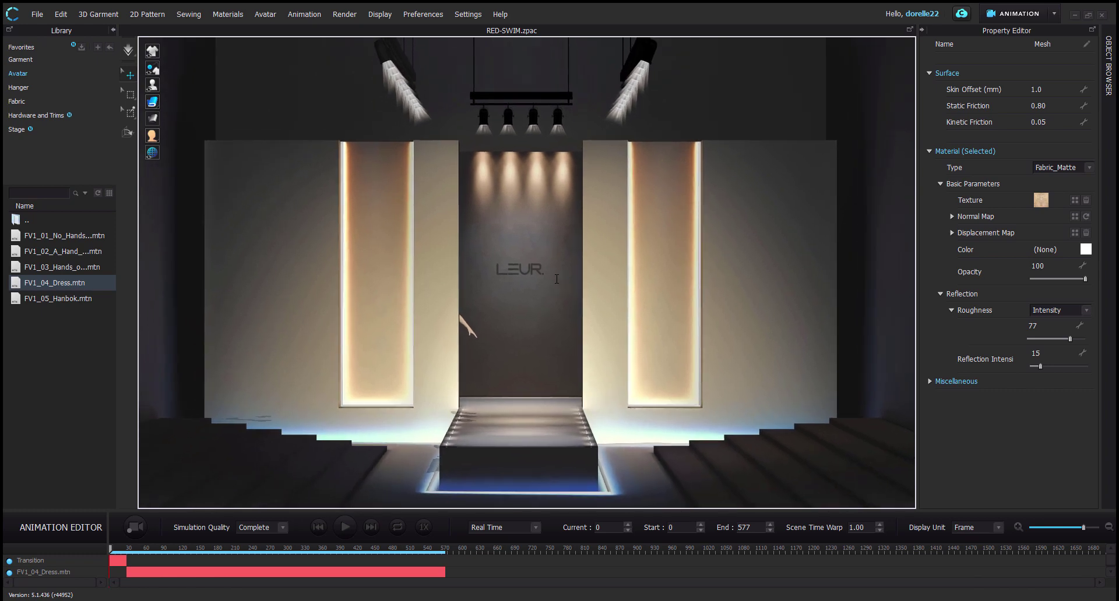
scroll(556, 279, "up", 1)
middle_click_drag(556, 279, 570, 278)
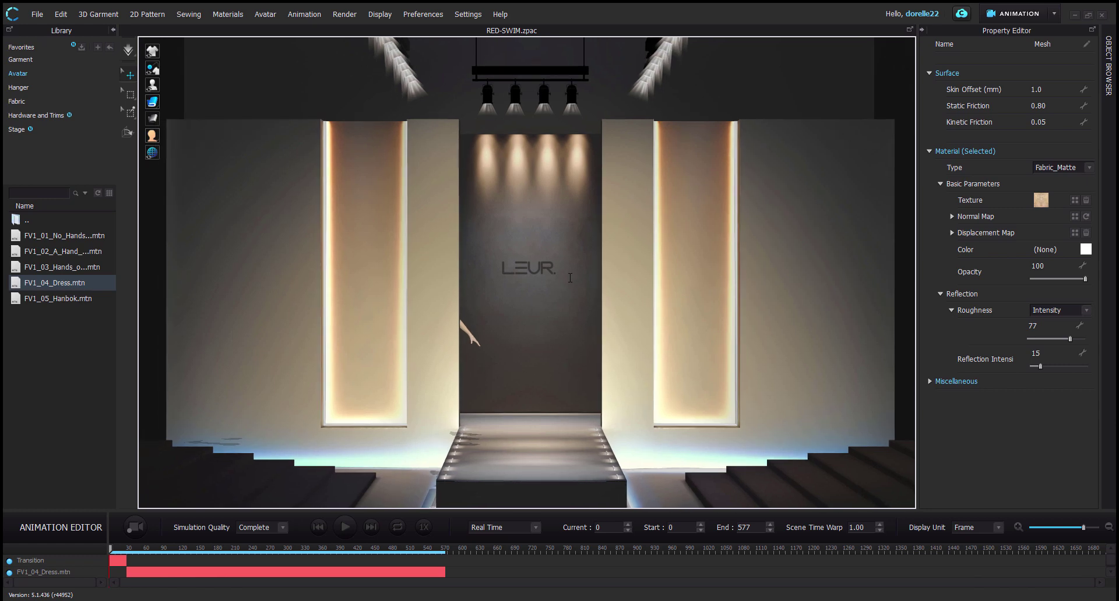
scroll(569, 278, "up", 1)
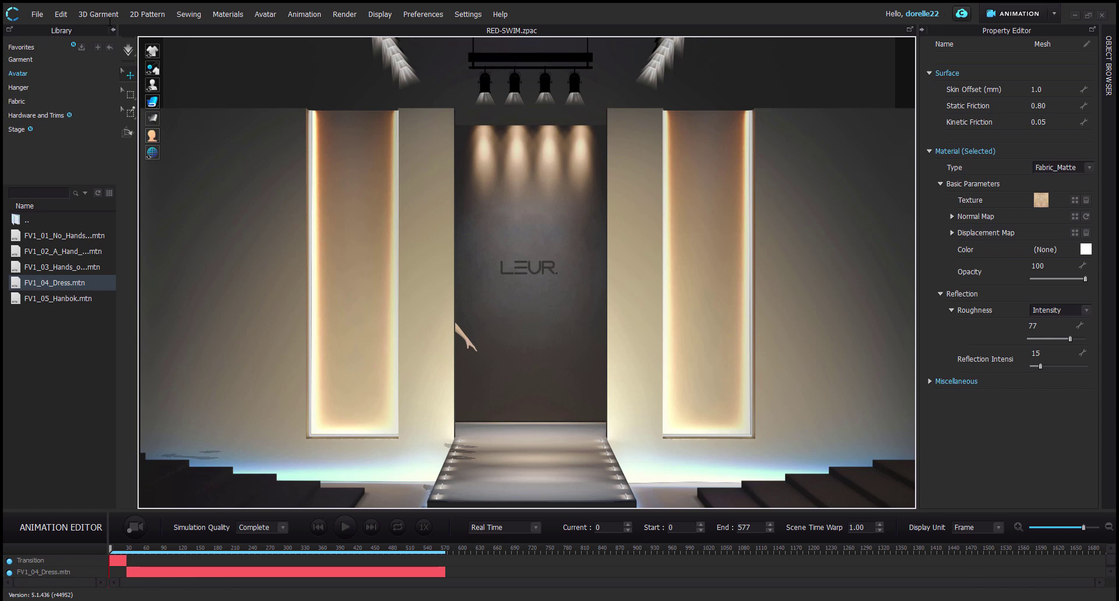
Step: Record the swimsuit's garment simulation across all 577 frames of the runway walk
left_click(135, 527)
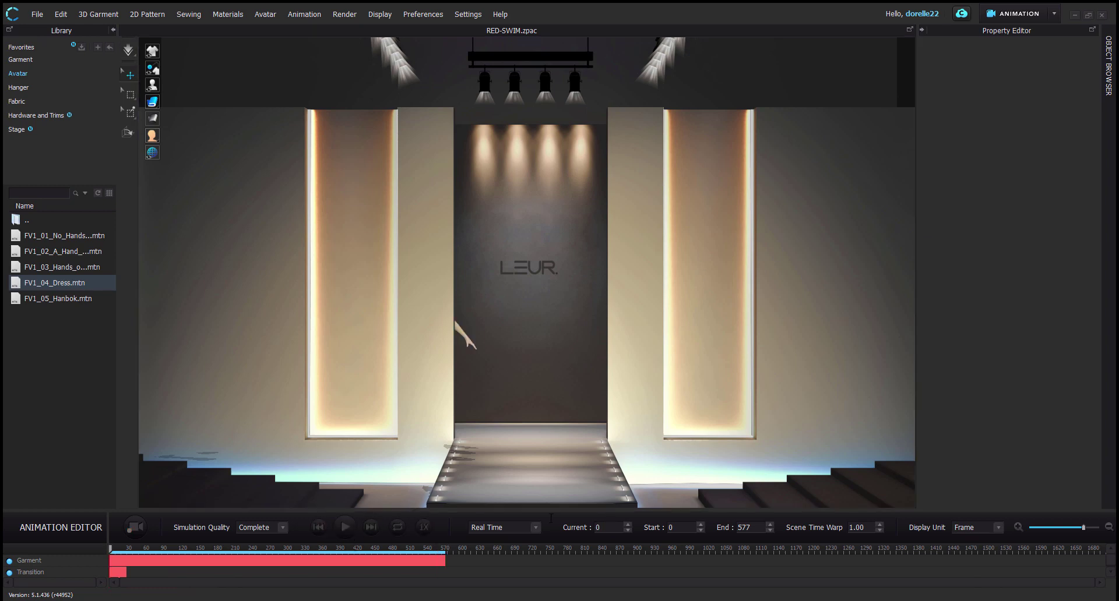
Step: Play the recorded walk to frame 577, then browse the Display and Preferences menus
left_click(345, 527)
left_click(379, 15)
mouse_move(386, 29)
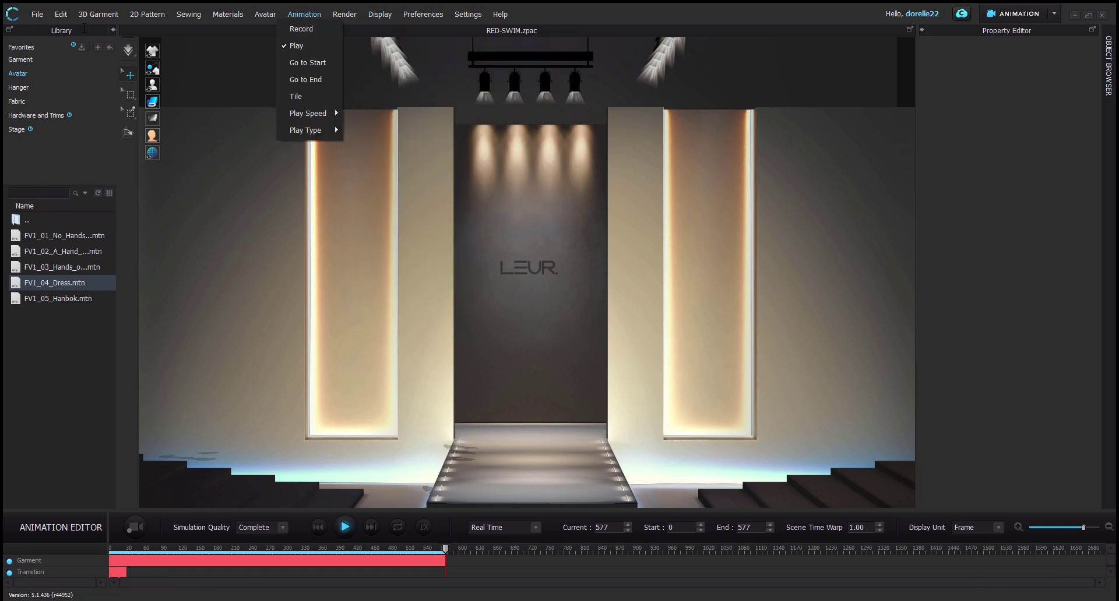
mouse_move(57, 201)
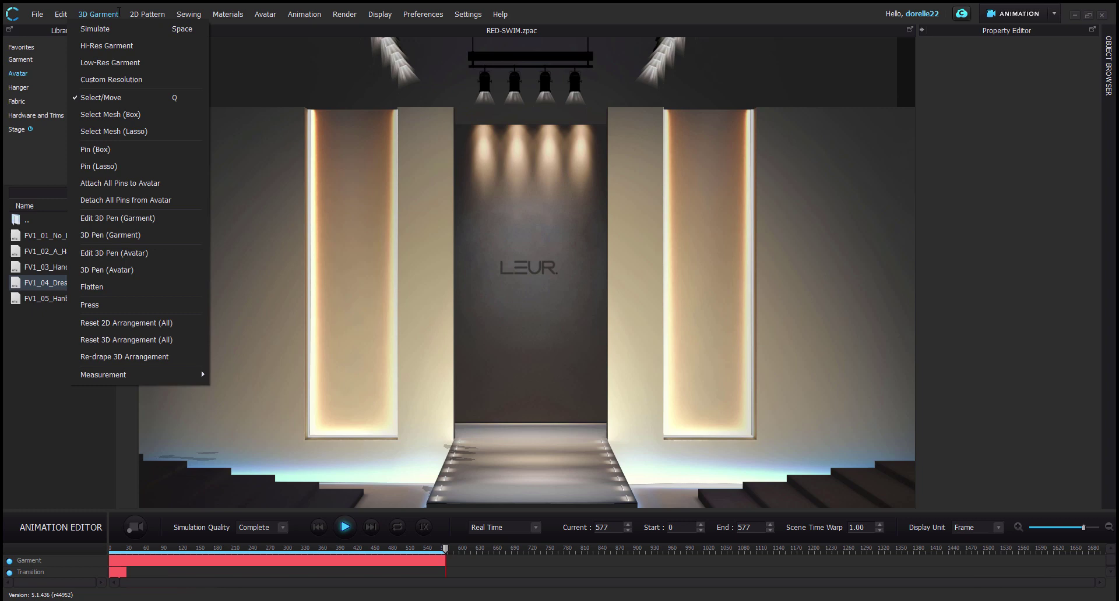
mouse_move(468, 14)
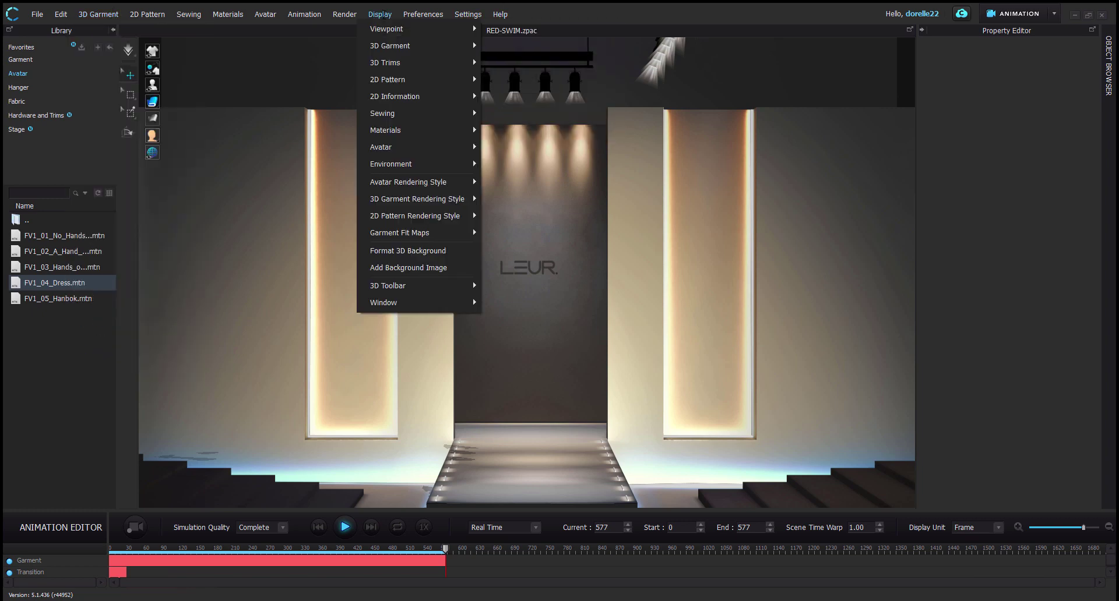
mouse_move(417, 199)
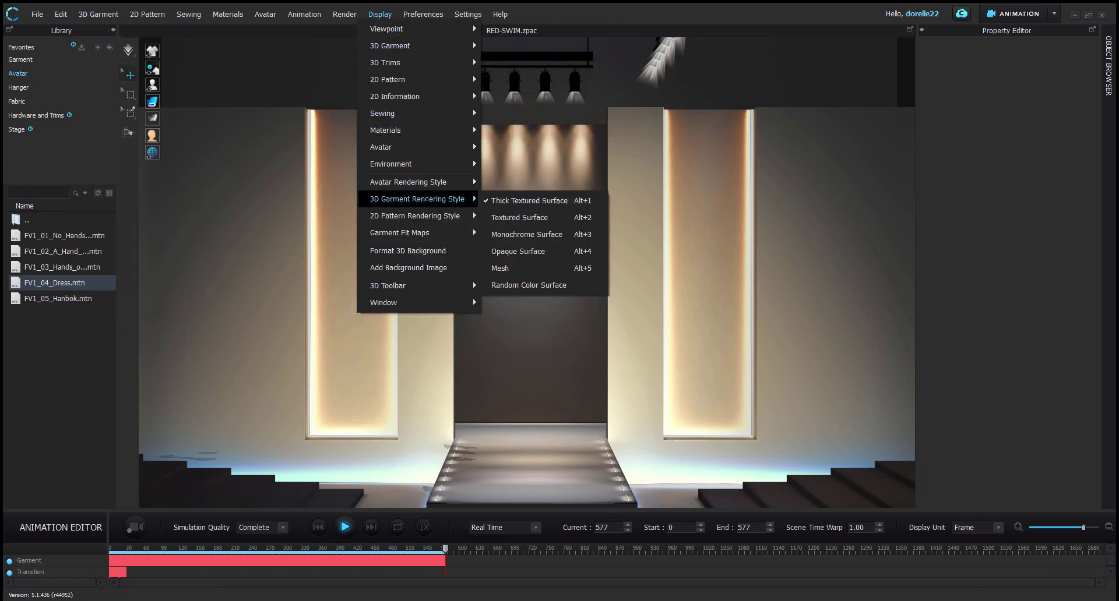
mouse_move(427, 216)
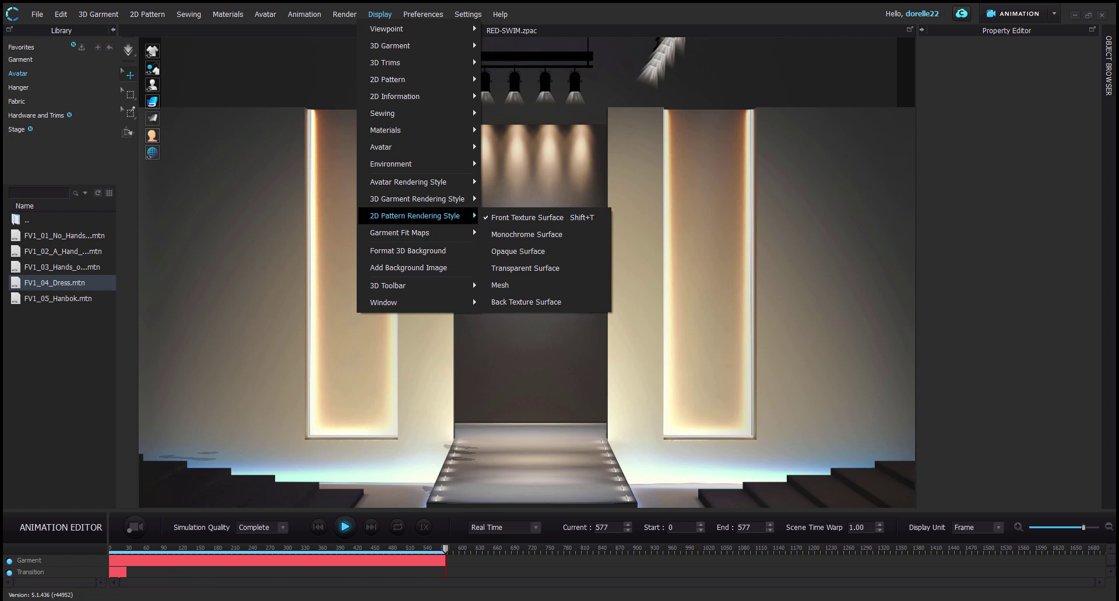
mouse_move(407, 163)
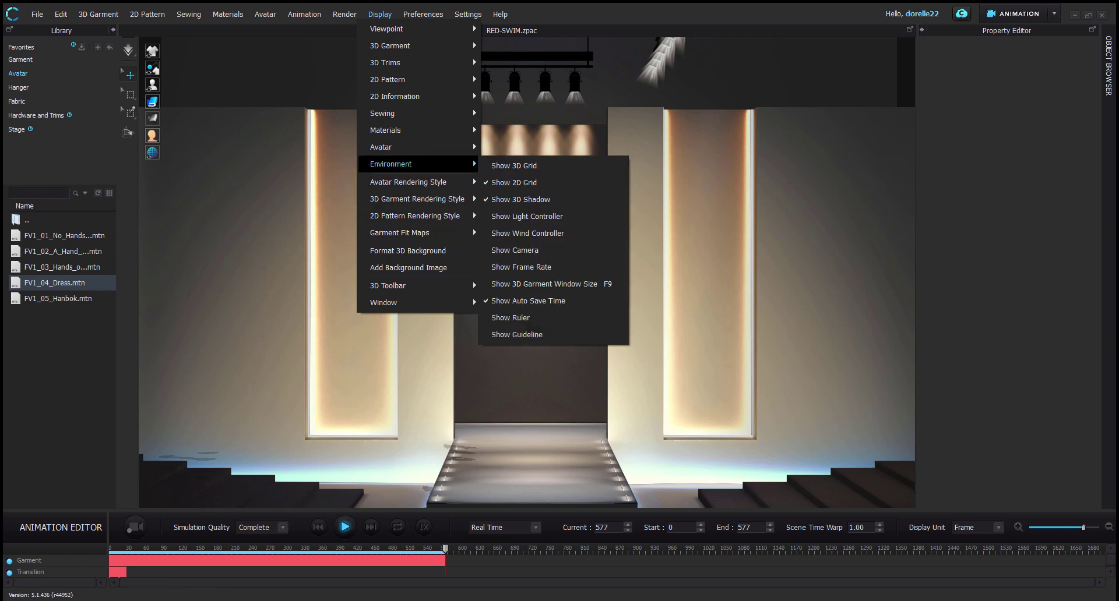
mouse_move(407, 113)
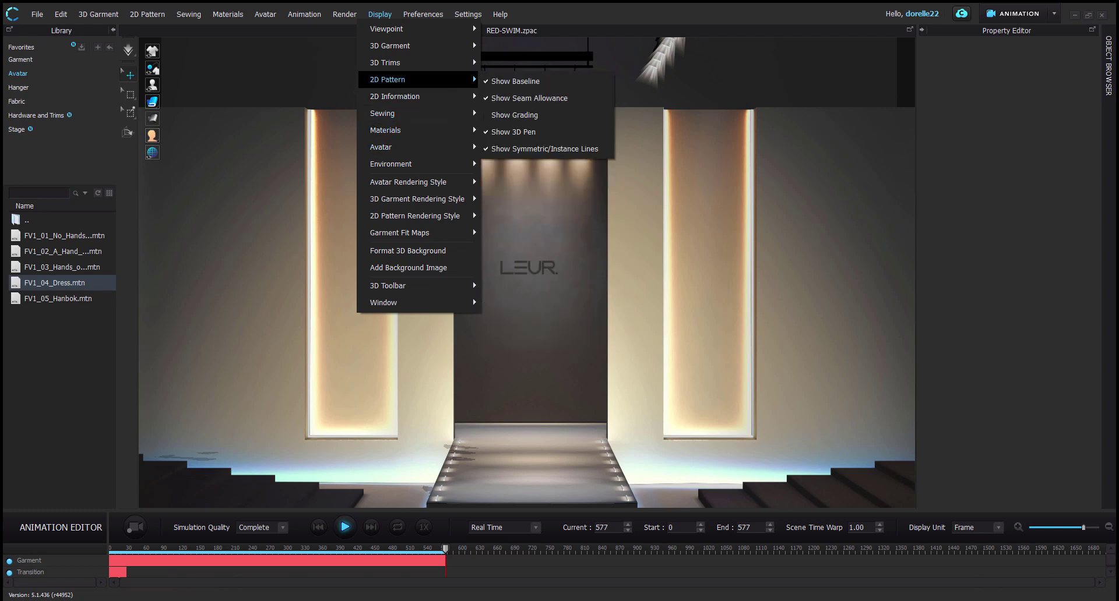
mouse_move(427, 65)
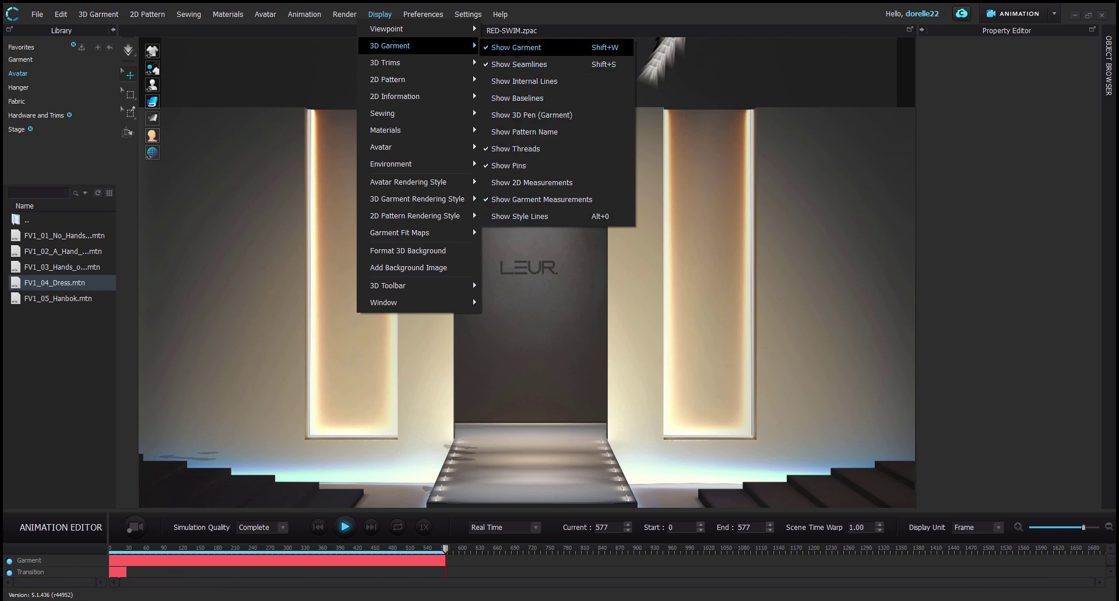
Step: Switch the Default Camera's orientation type to Spherical
mouse_move(425, 12)
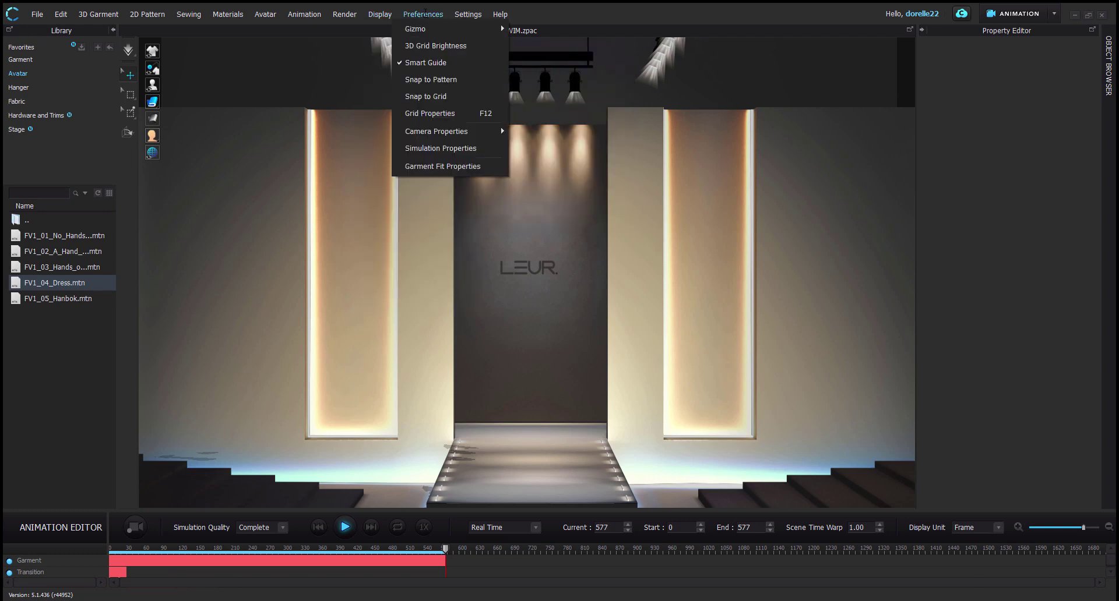
mouse_move(455, 131)
left_click(531, 130)
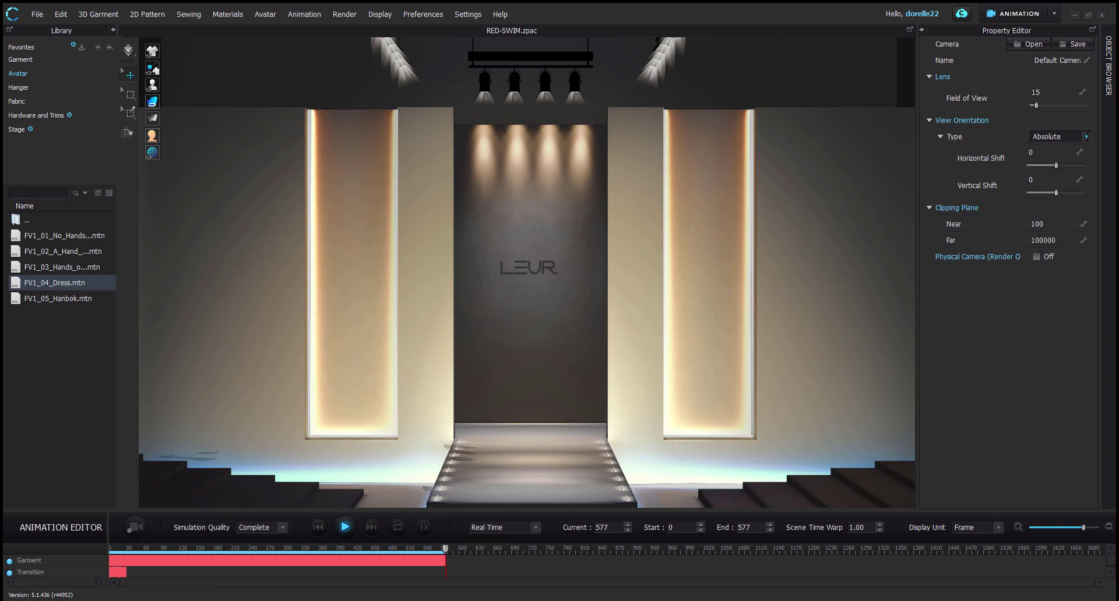
left_click(1057, 136)
left_click(1075, 124)
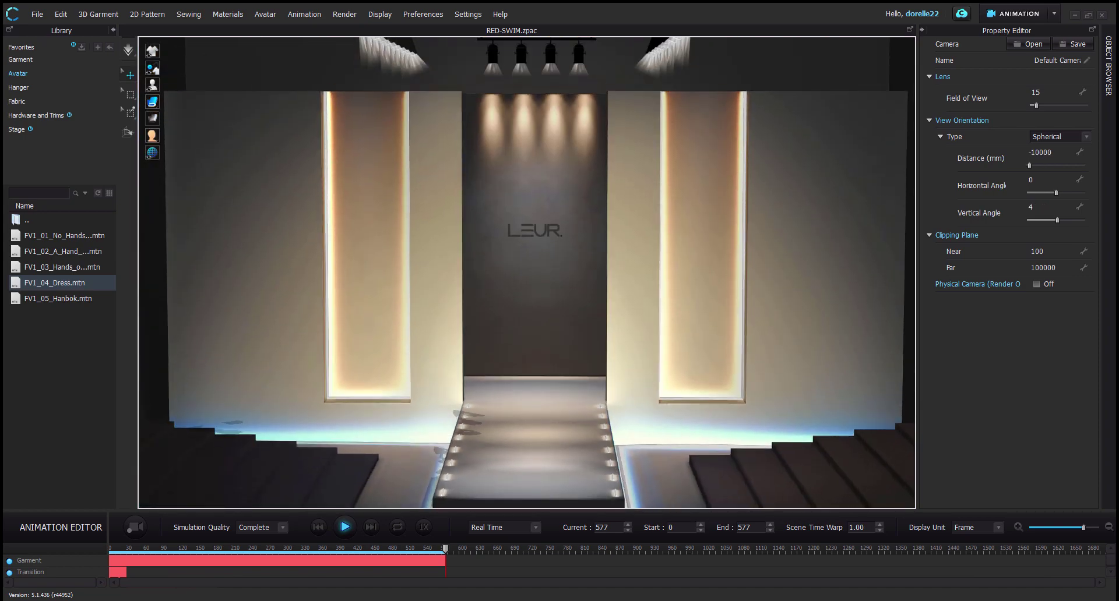
Step: Set horizontal angle 0 and field of view 15, then load the TEST-CAM2.cpt camera
left_click_drag(1035, 106, 1037, 106)
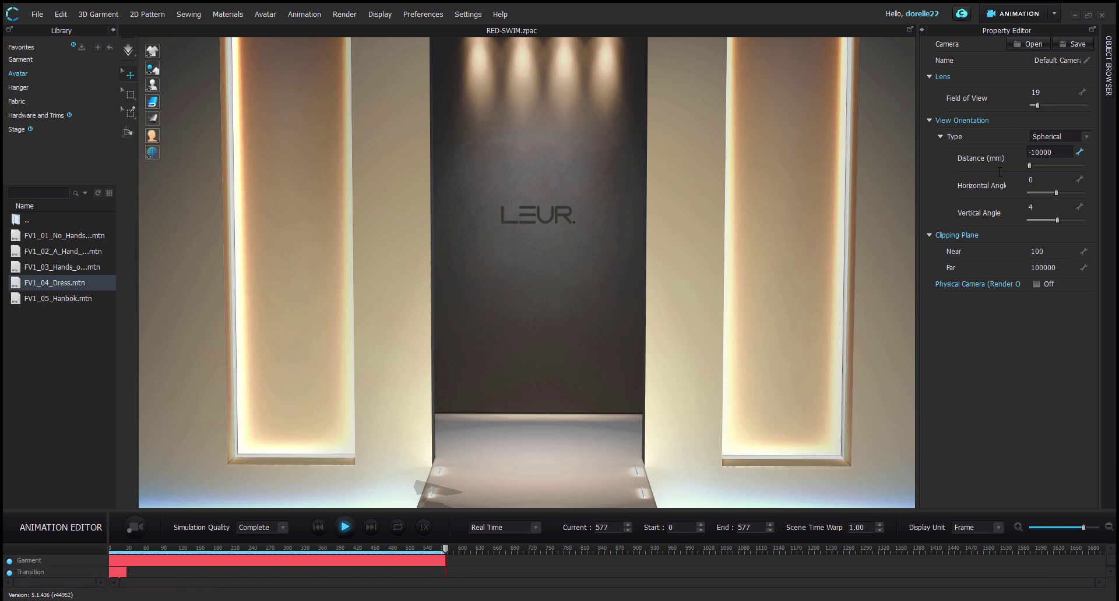
left_click_drag(1056, 192, 1056, 221)
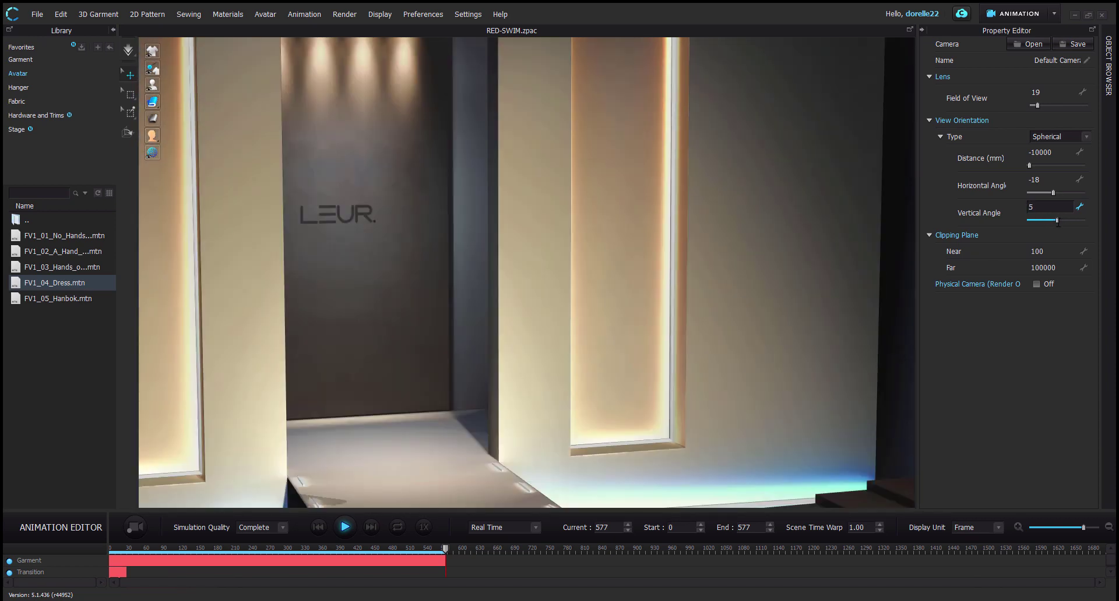
double_click(1036, 180)
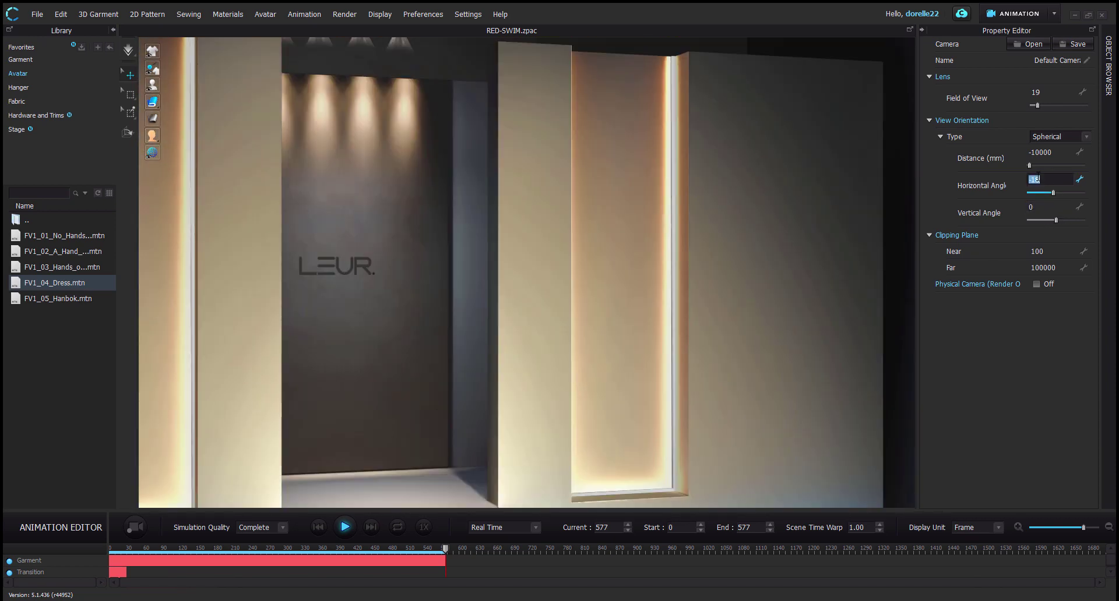
type("0")
double_click(1045, 91)
type("1")
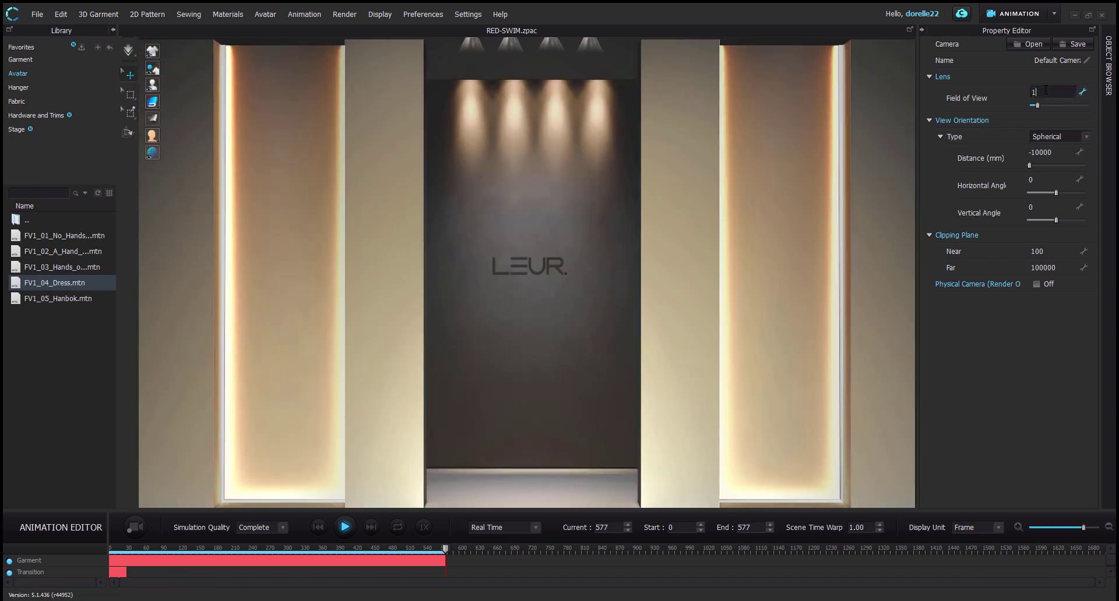
type("5")
key("Return")
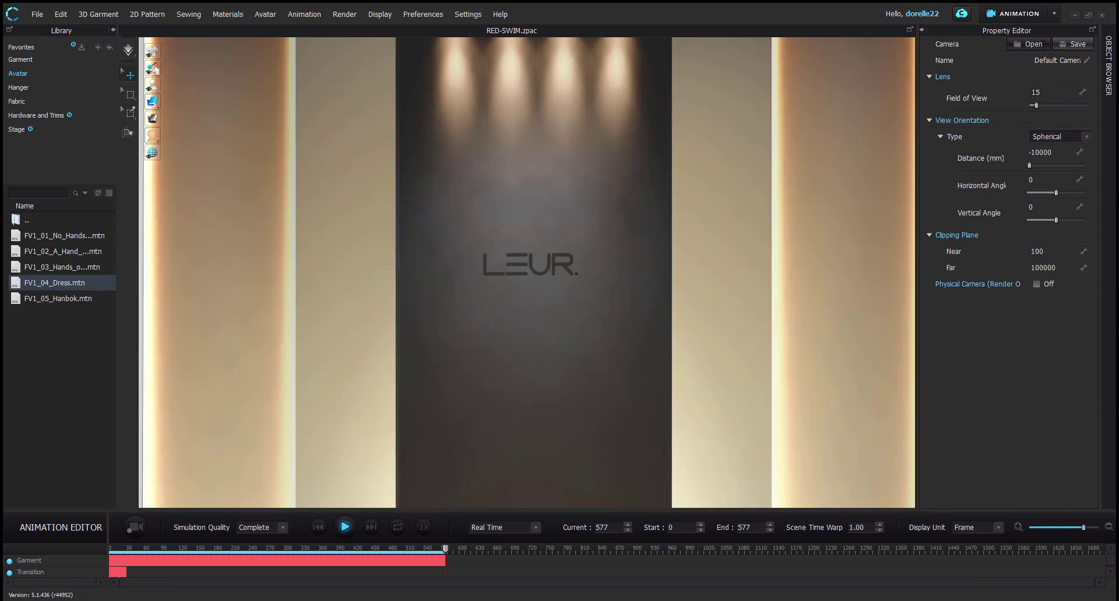
left_click(1028, 43)
double_click(140, 203)
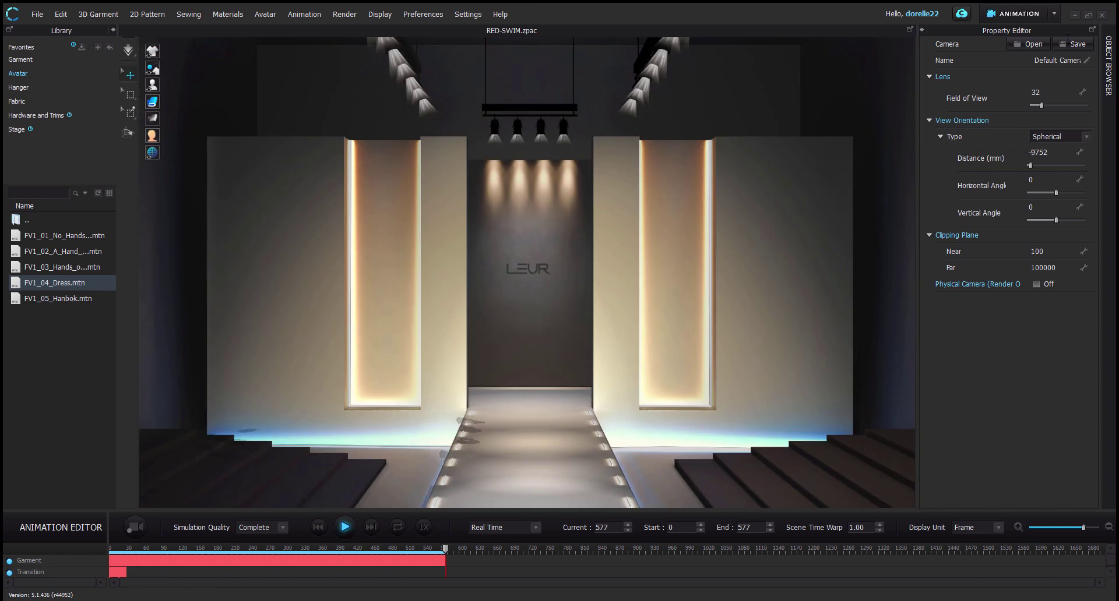
Step: Load the saved TEST-CAM1 camera, then the TEST-CAM2 camera
left_click(1072, 44)
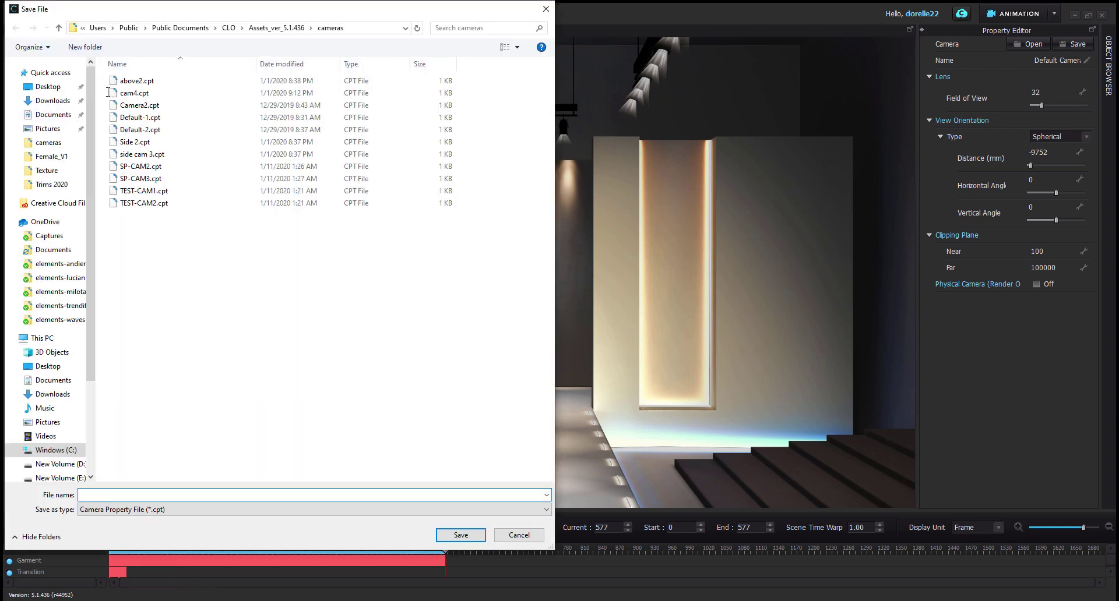
left_click(518, 535)
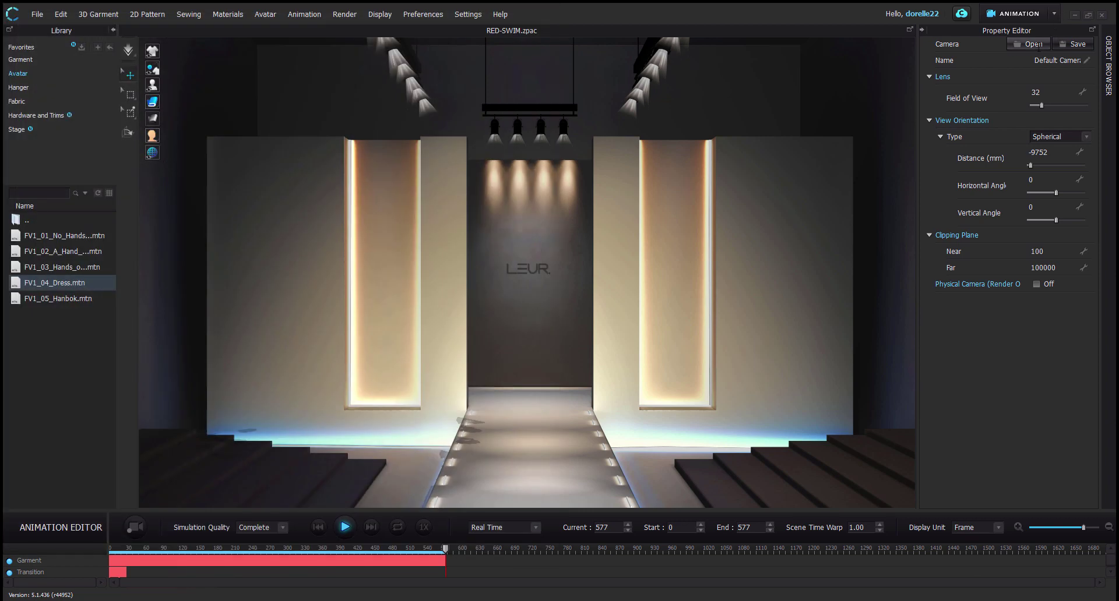
left_click(1031, 44)
left_click(140, 204)
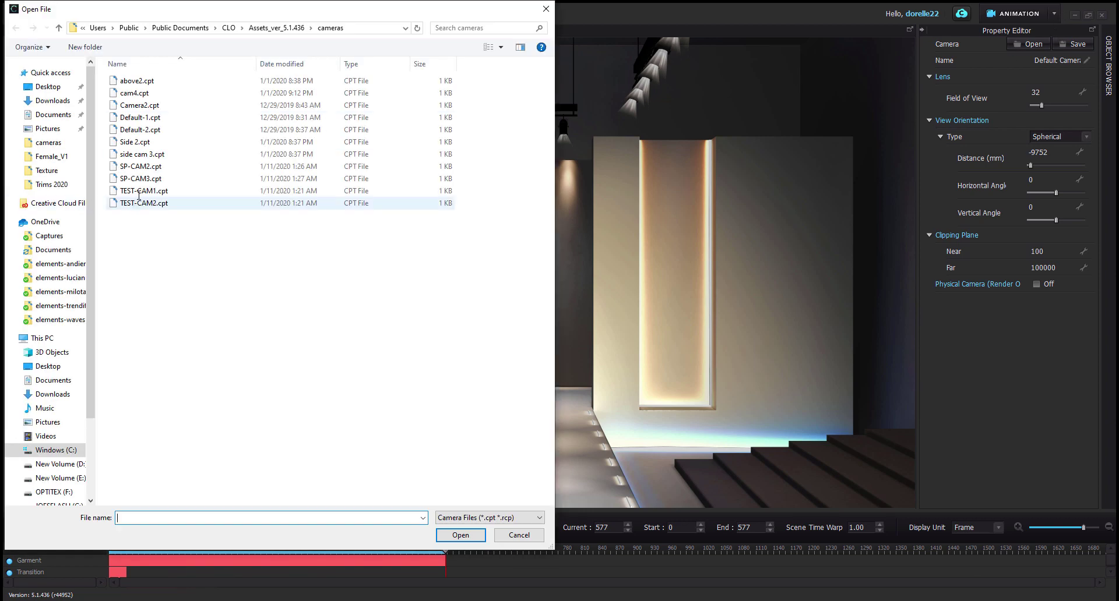
double_click(140, 192)
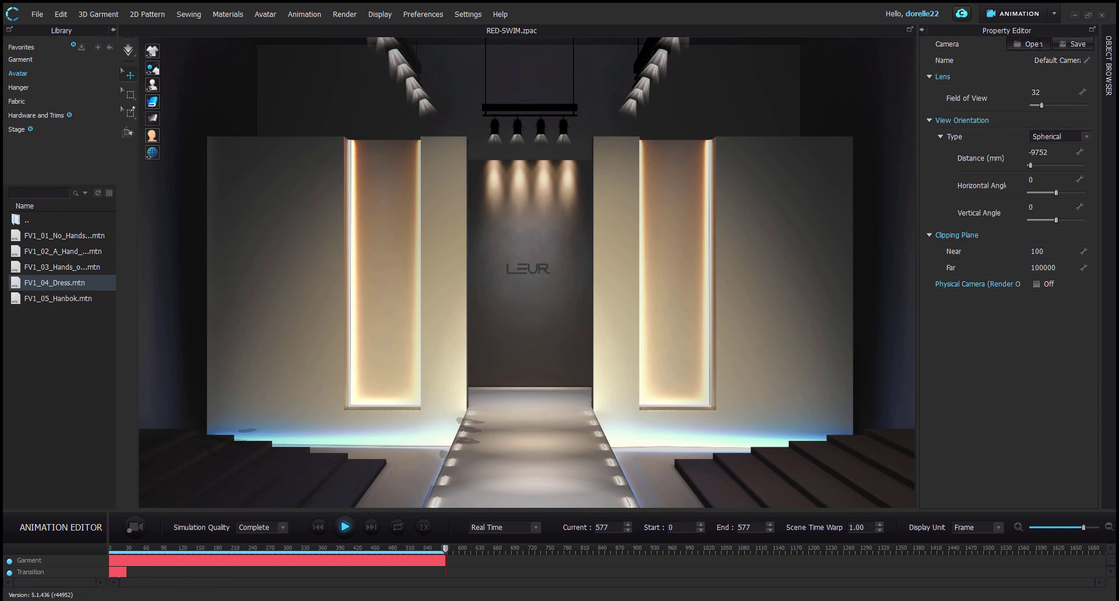
left_click(1031, 44)
left_click(149, 202)
double_click(150, 203)
Step: Load the above2 camera and dolly closer over the runway
left_click(1031, 43)
double_click(152, 82)
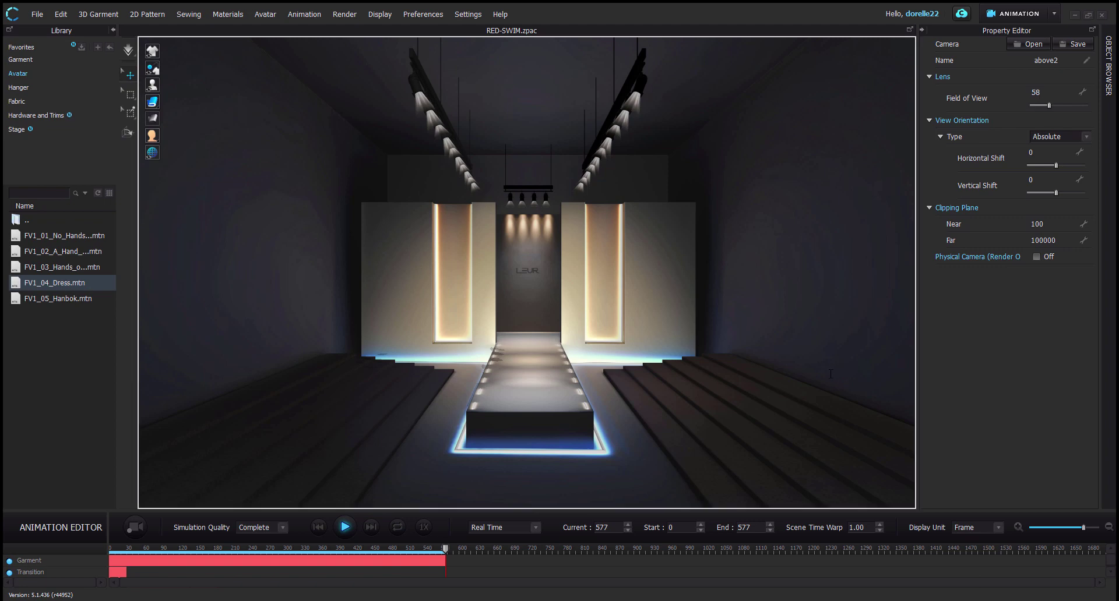
scroll(782, 369, "up", 5)
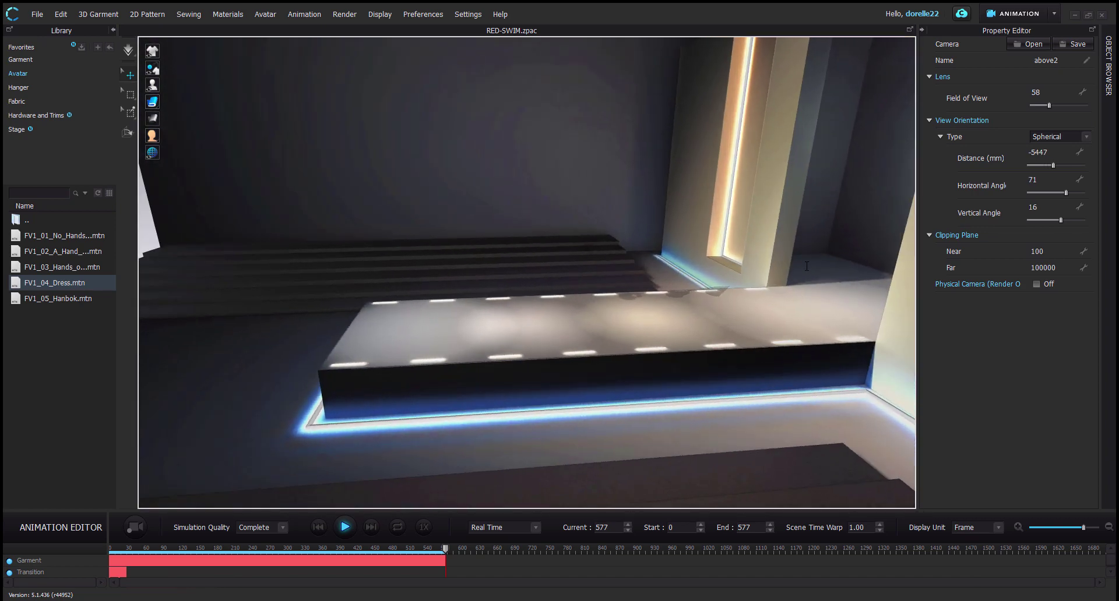
Step: Deselect the stage wall and play the walk through the above2 camera
left_click(800, 260)
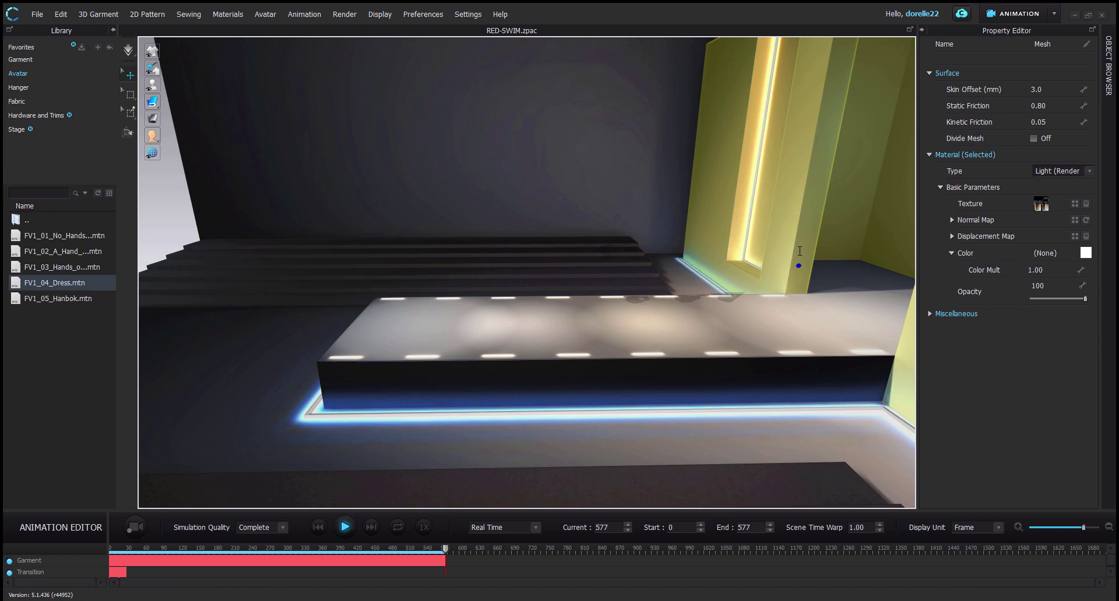
left_click(892, 337)
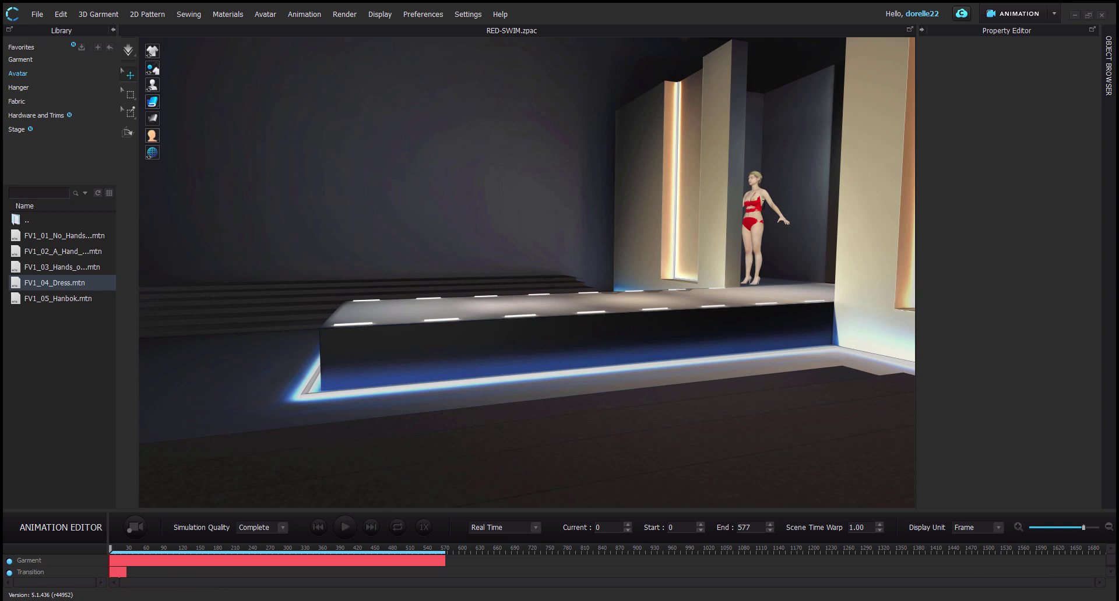
left_click(345, 527)
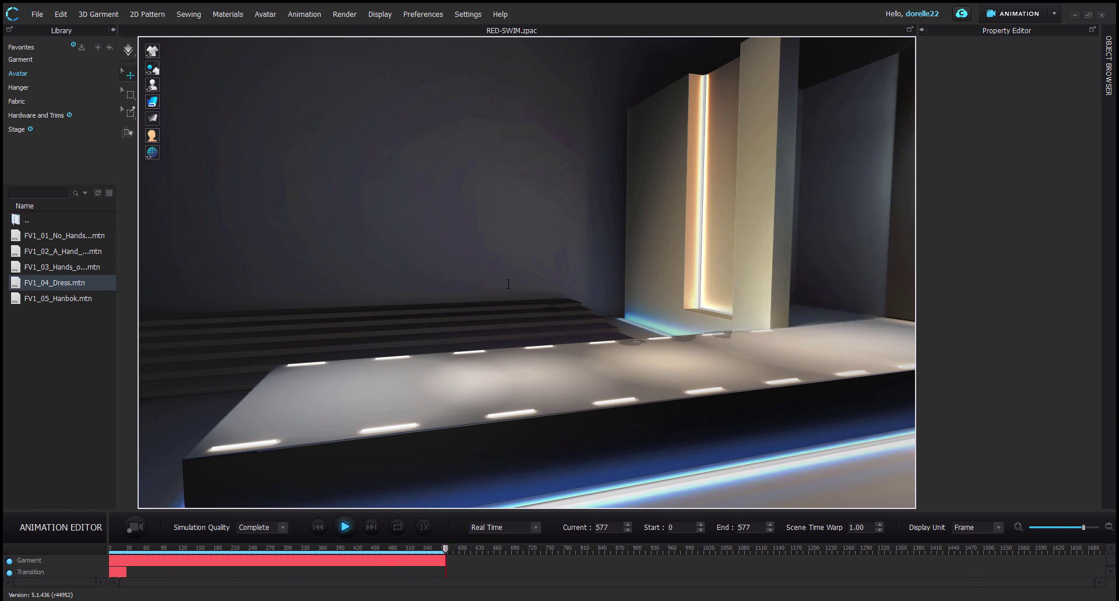
left_click(380, 14)
Step: Show the Default Camera properties and load the saved cam4 camera angle
mouse_move(422, 14)
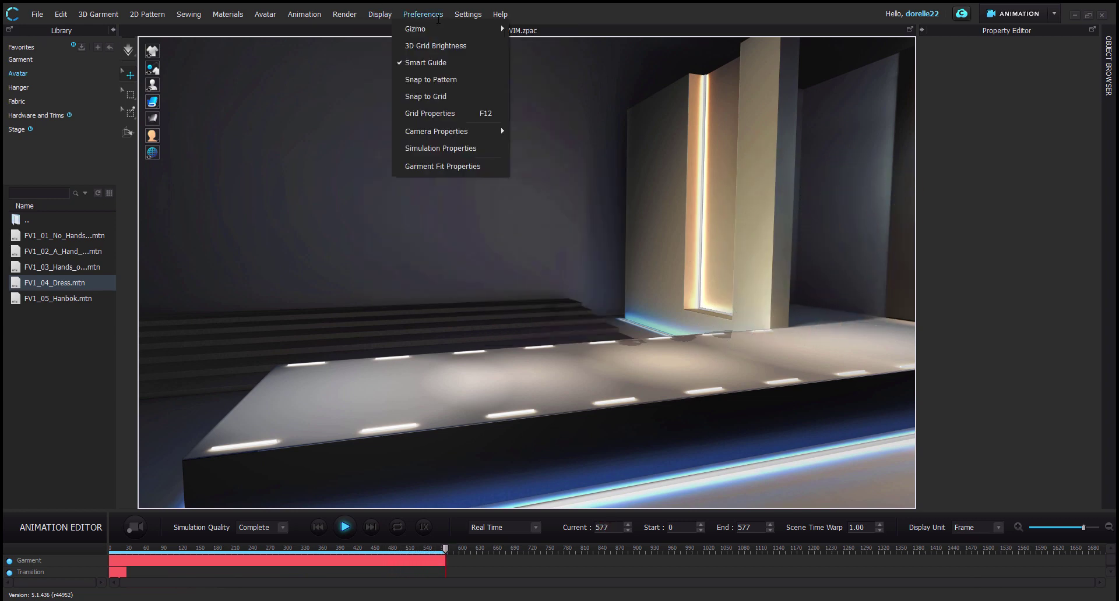
mouse_move(462, 132)
left_click(545, 133)
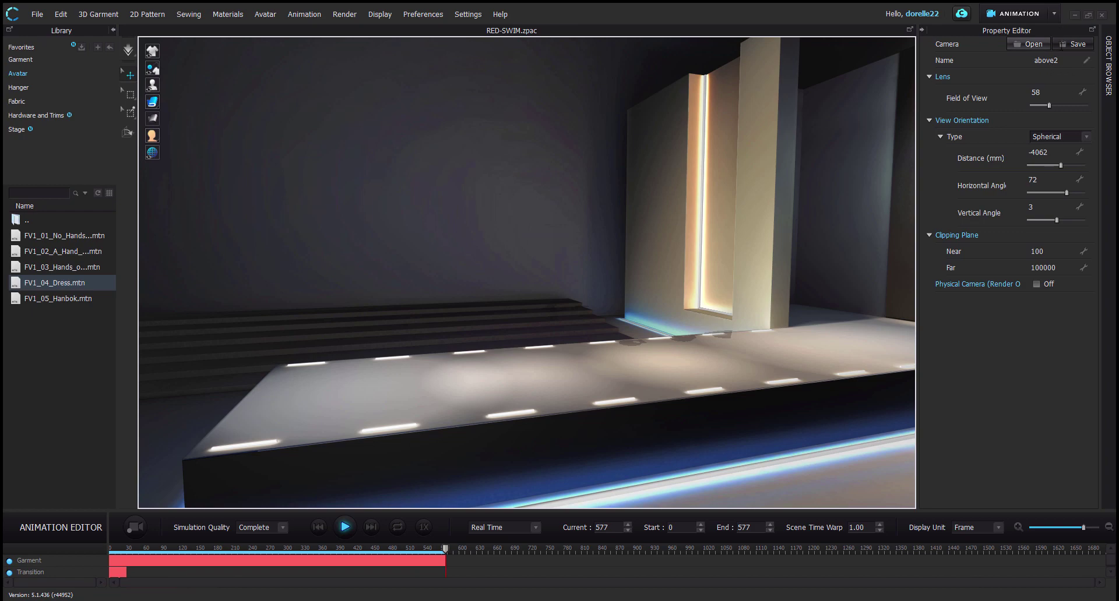
left_click(1029, 43)
double_click(193, 93)
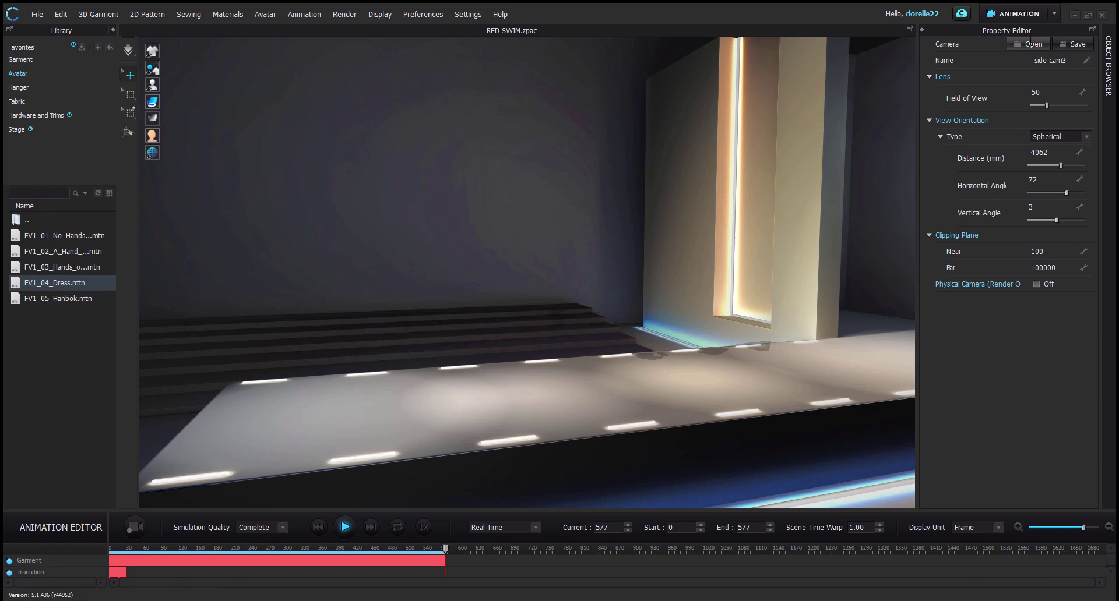
Step: Try the Side 2, another saved, and SP-CAM3 camera files
left_click(1028, 44)
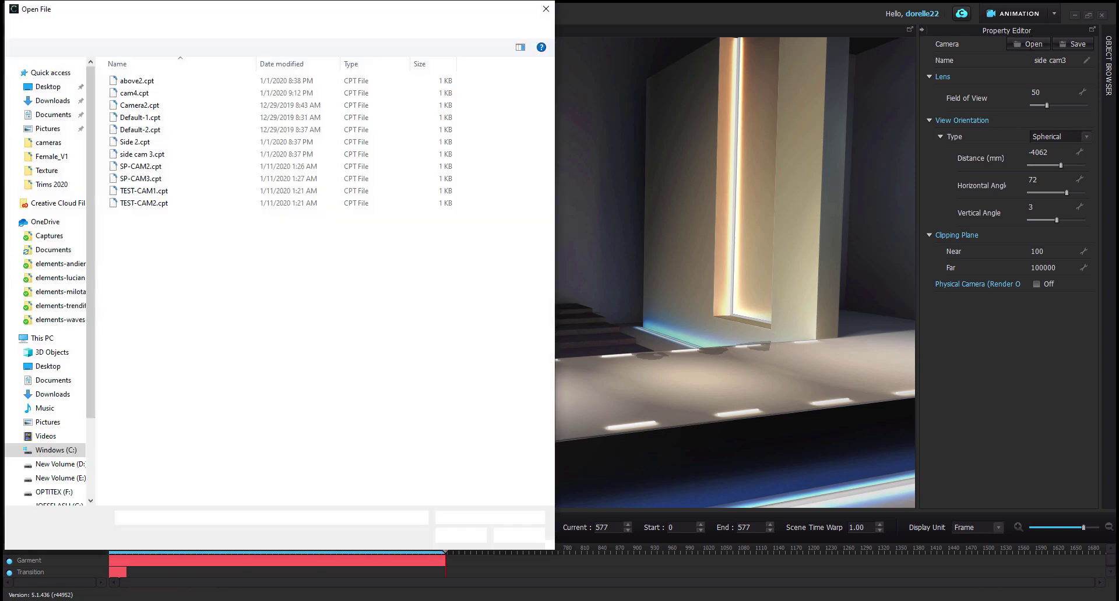
left_click(170, 143)
double_click(169, 143)
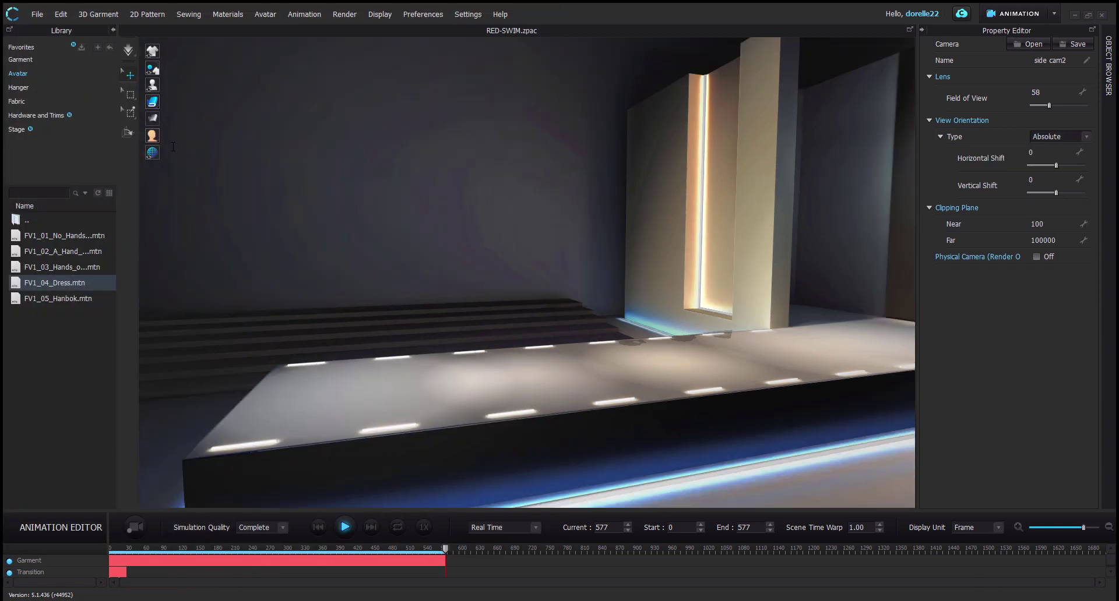
left_click(1029, 44)
double_click(182, 179)
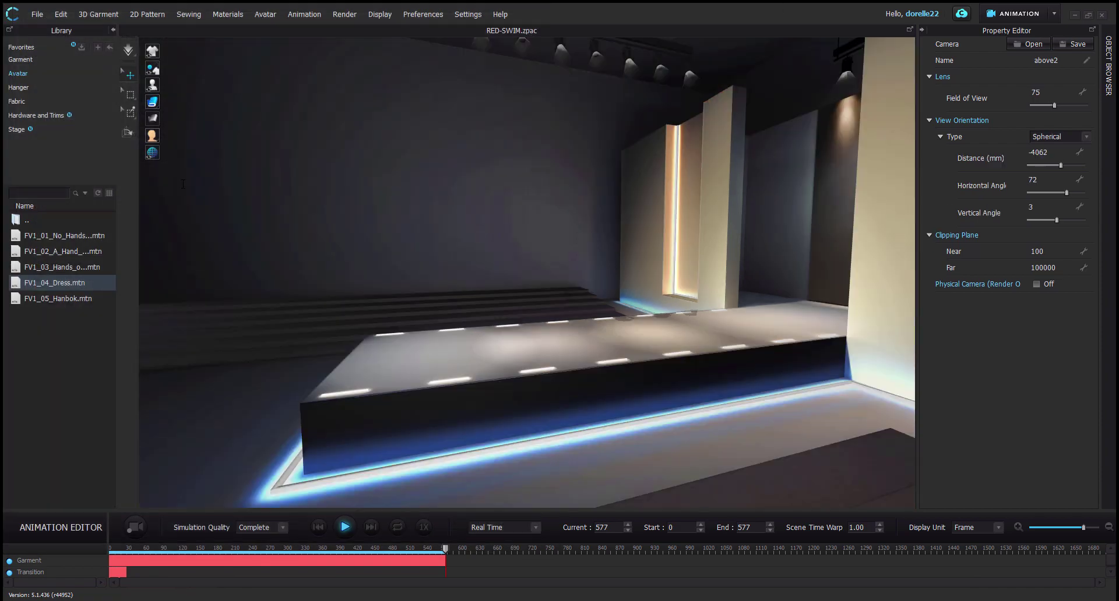
left_click(1029, 44)
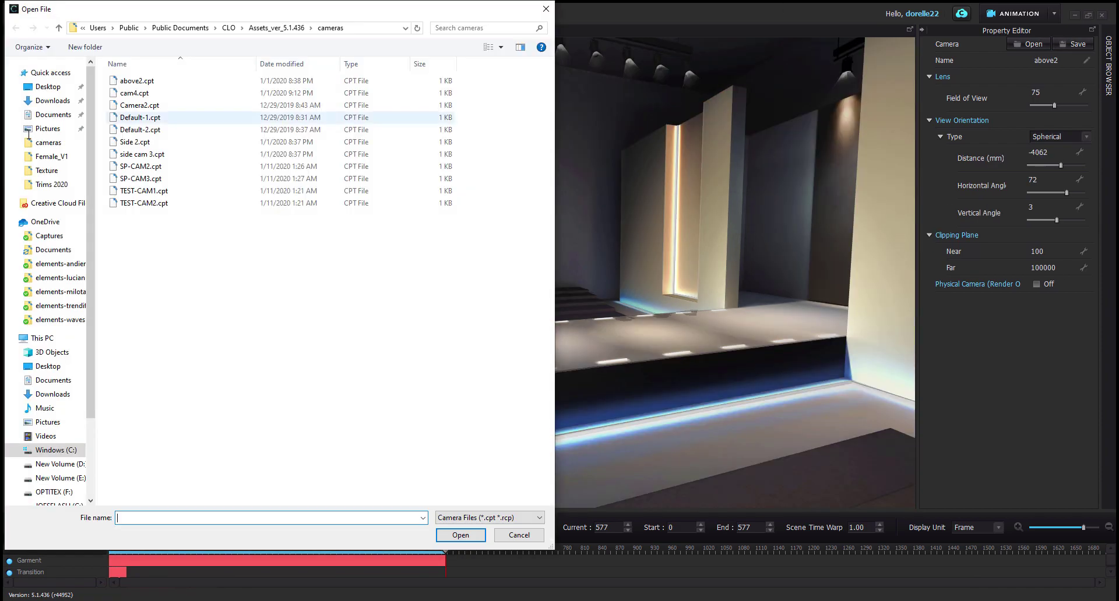
double_click(135, 176)
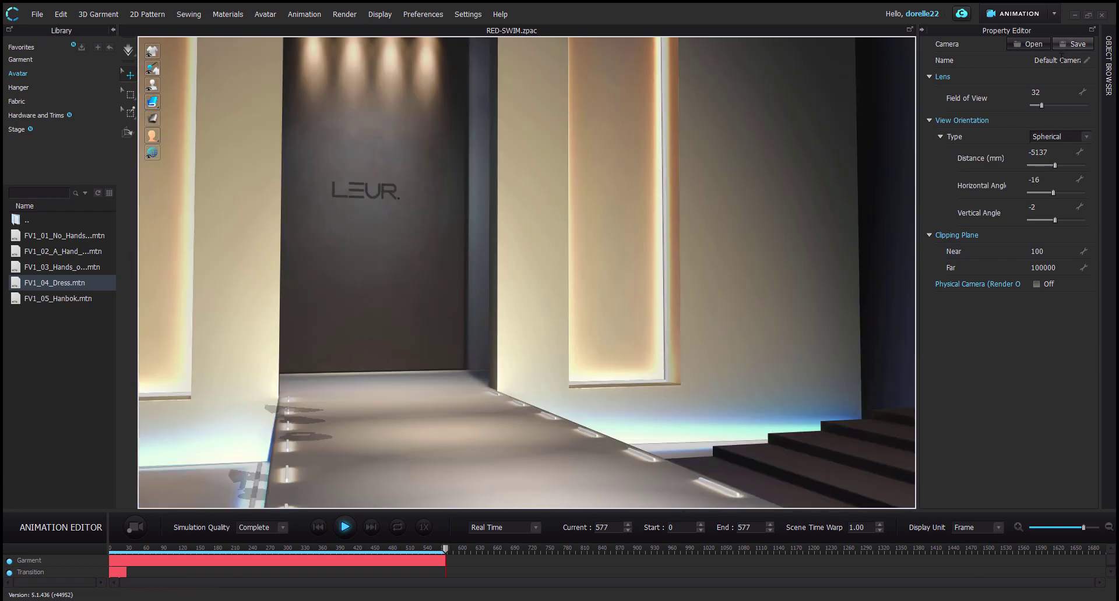
Step: Reload the TEST-CAM2 and SP-CAM3 cameras and select the stage back wall
left_click(1028, 43)
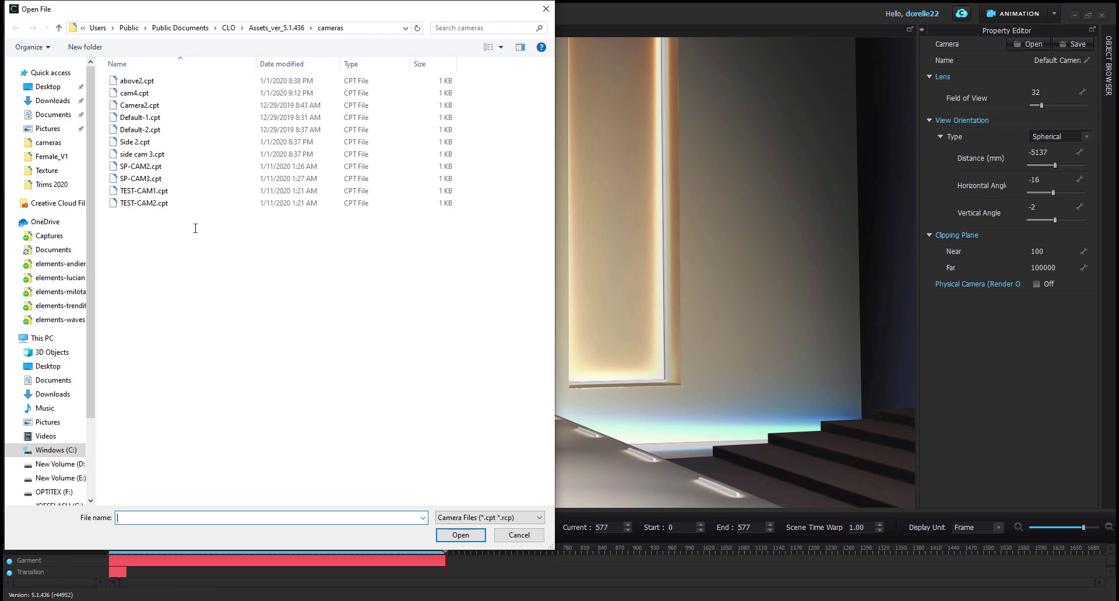
double_click(161, 205)
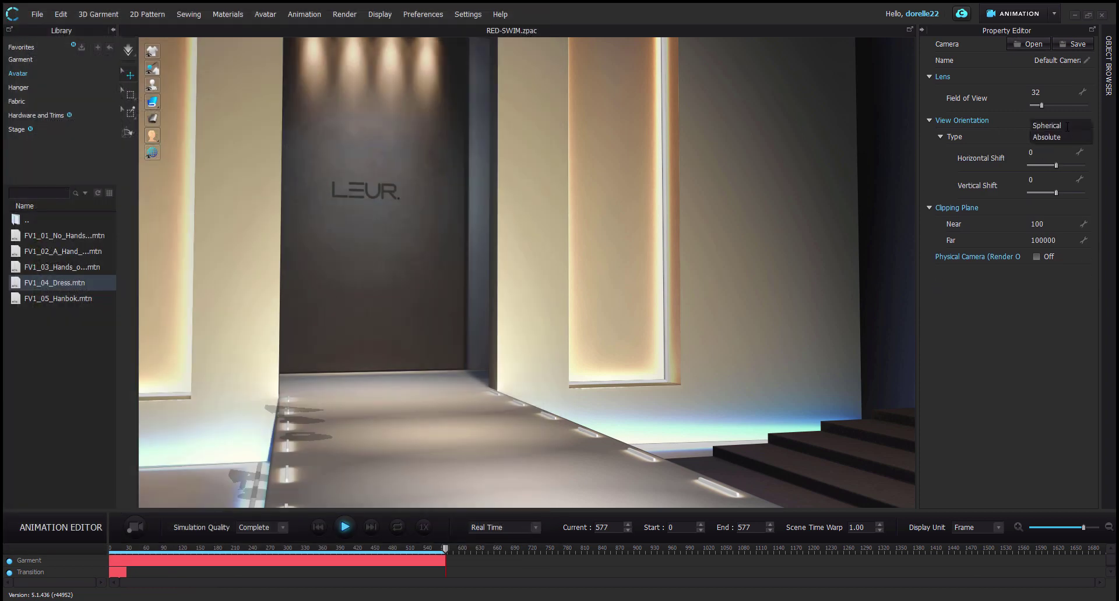
left_click(1030, 43)
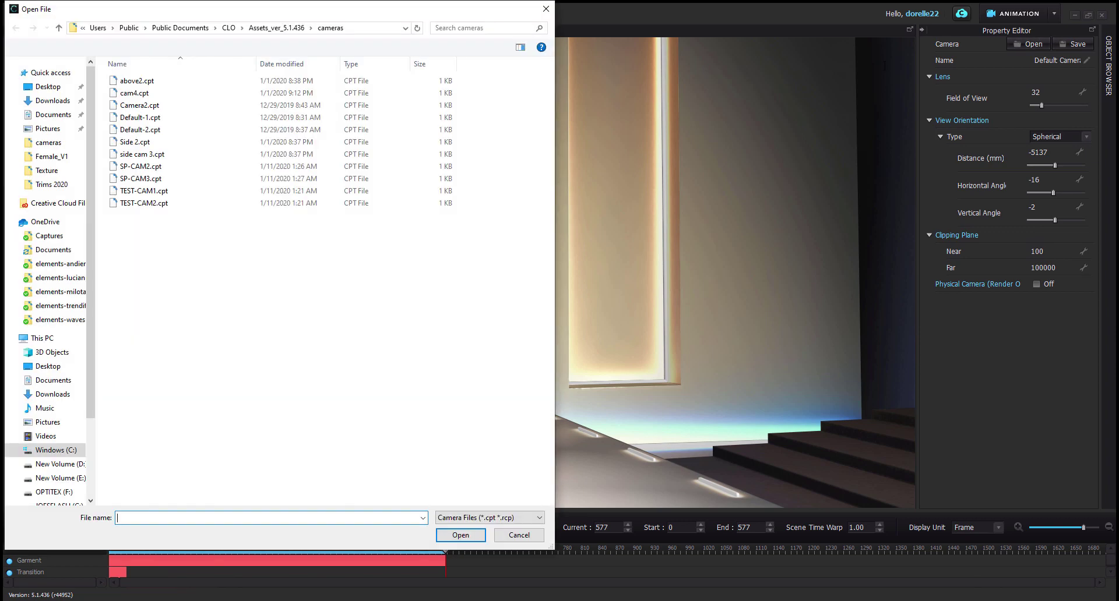
double_click(128, 191)
left_click(456, 219)
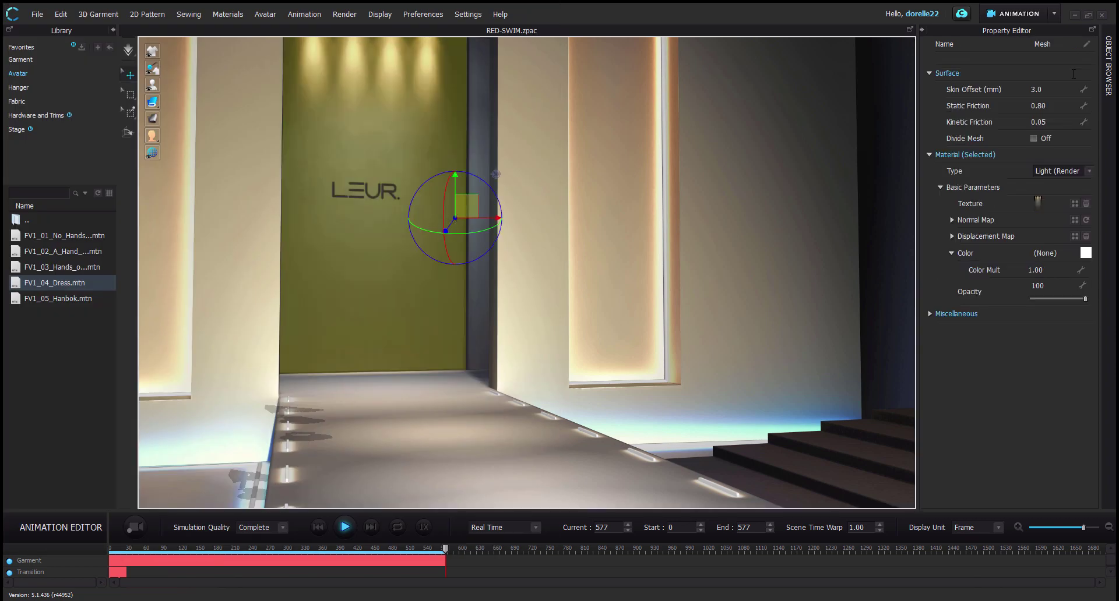
Step: Return to the Default Camera, zoom out to -10000 mm distance, and rewind to frame 0
left_click(380, 14)
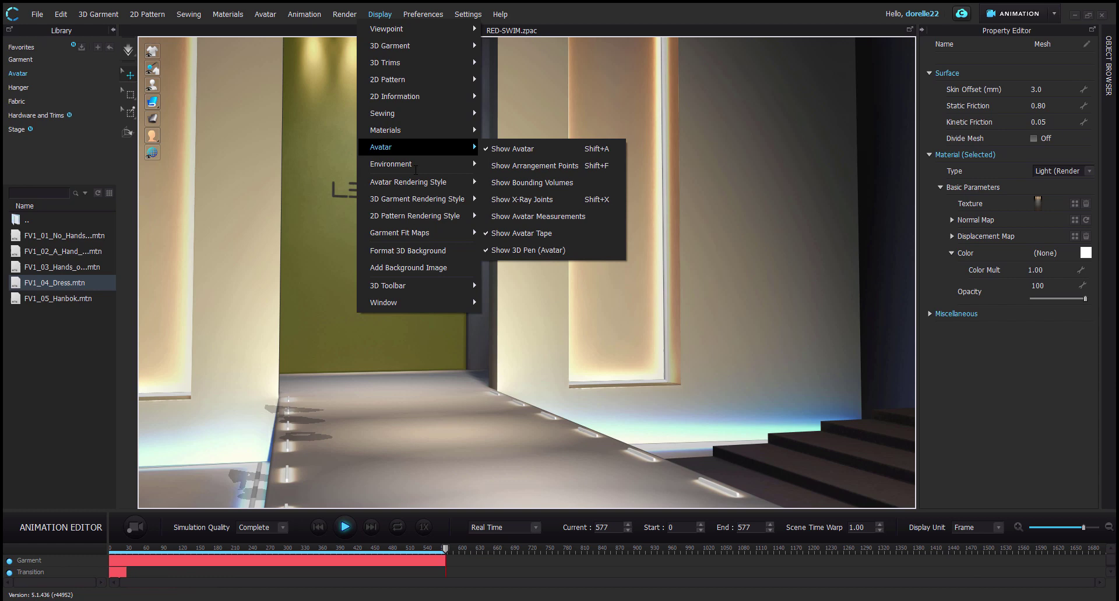
mouse_move(404, 14)
mouse_move(442, 131)
left_click(541, 131)
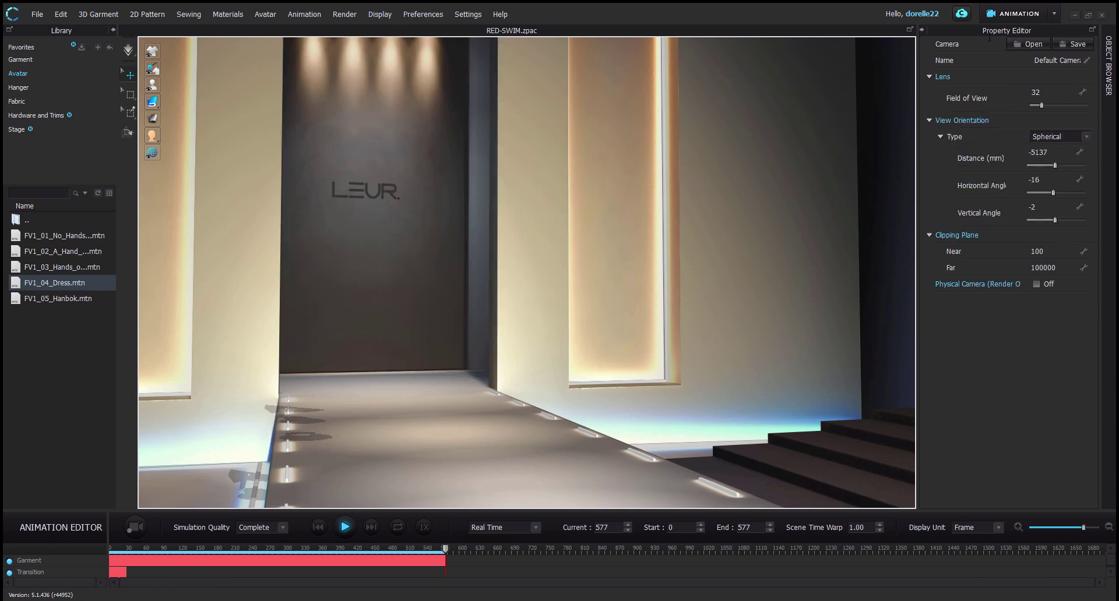
scroll(577, 323, "down", 5)
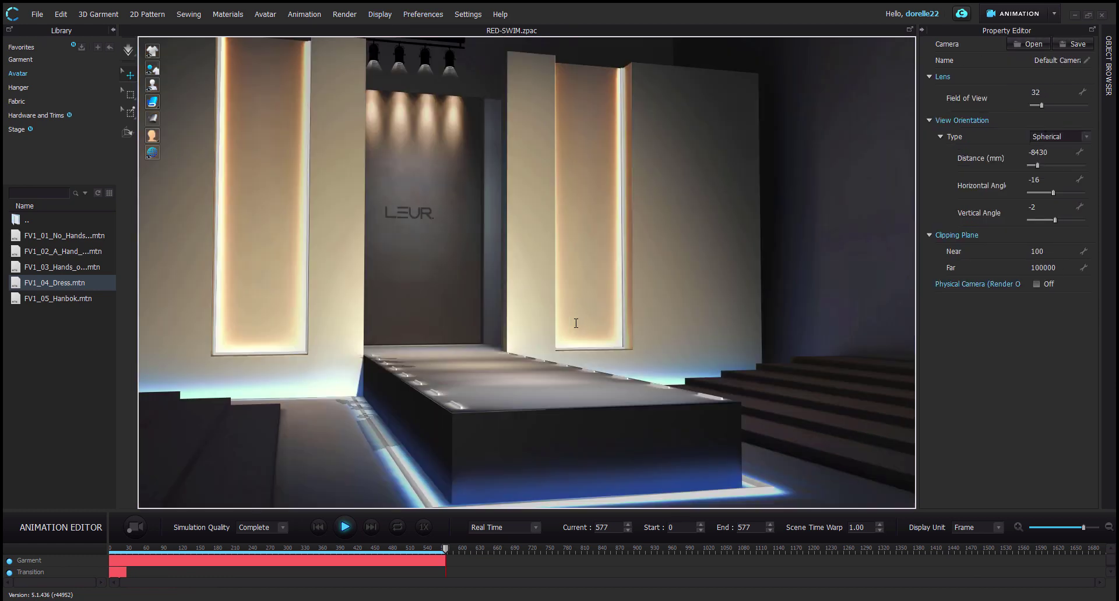
left_click(318, 528)
Step: Play the walk and set camera distance -8430, horizontal angle -16, vertical angle -2
left_click(345, 527)
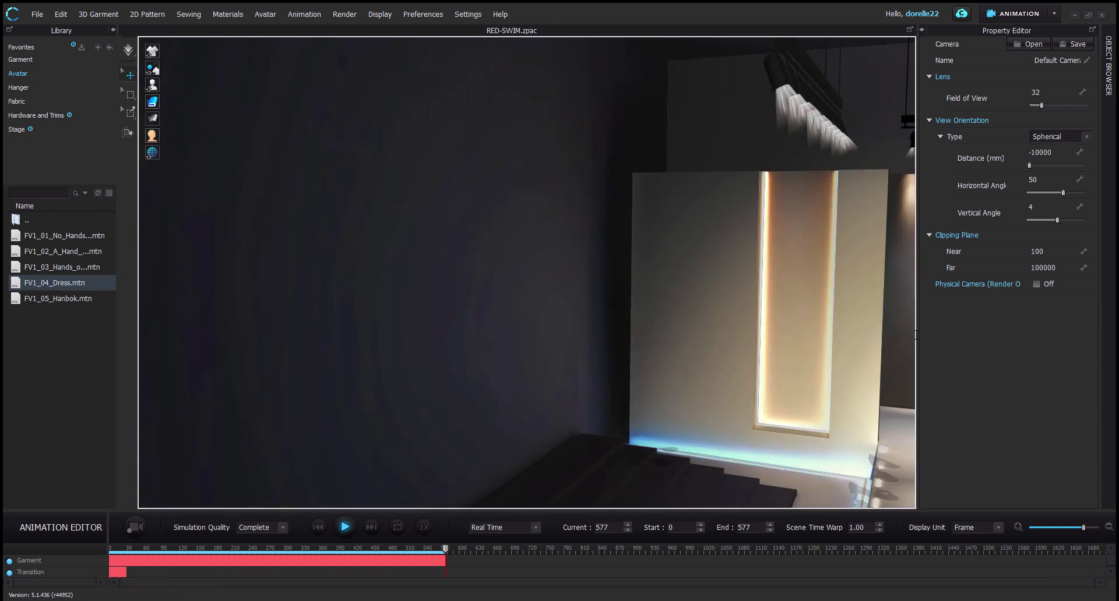
left_click(1053, 150)
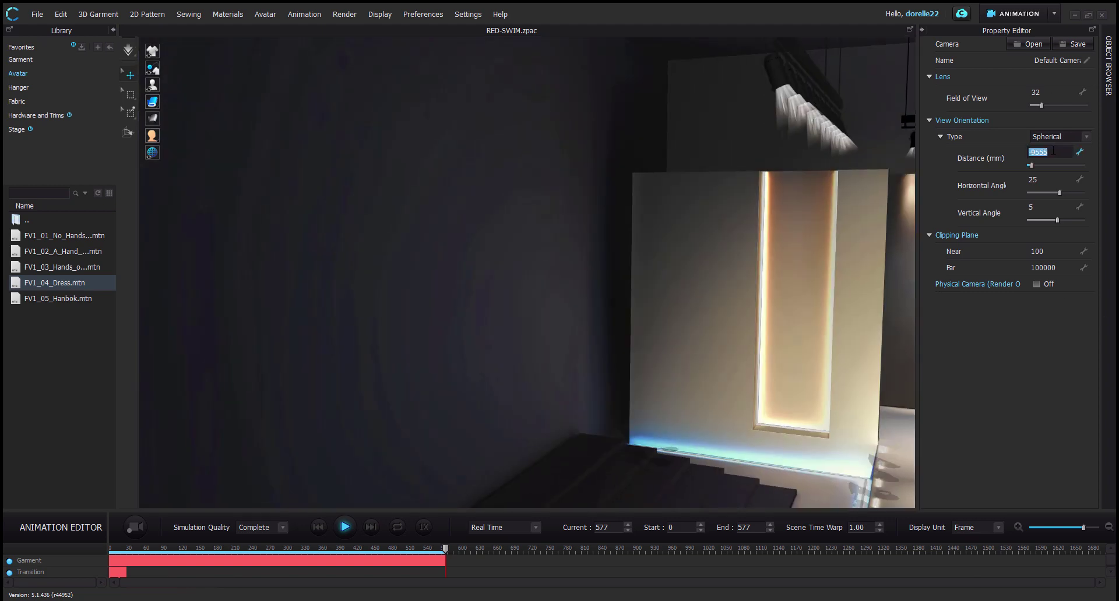
type("-8430")
left_click(1046, 180)
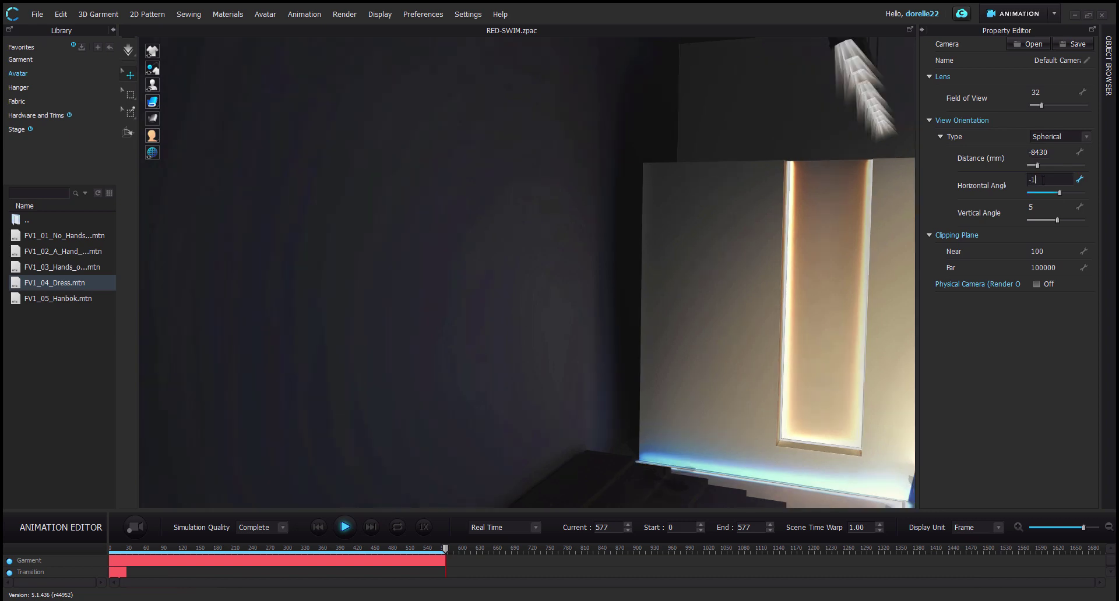
left_click(1043, 206)
type("-")
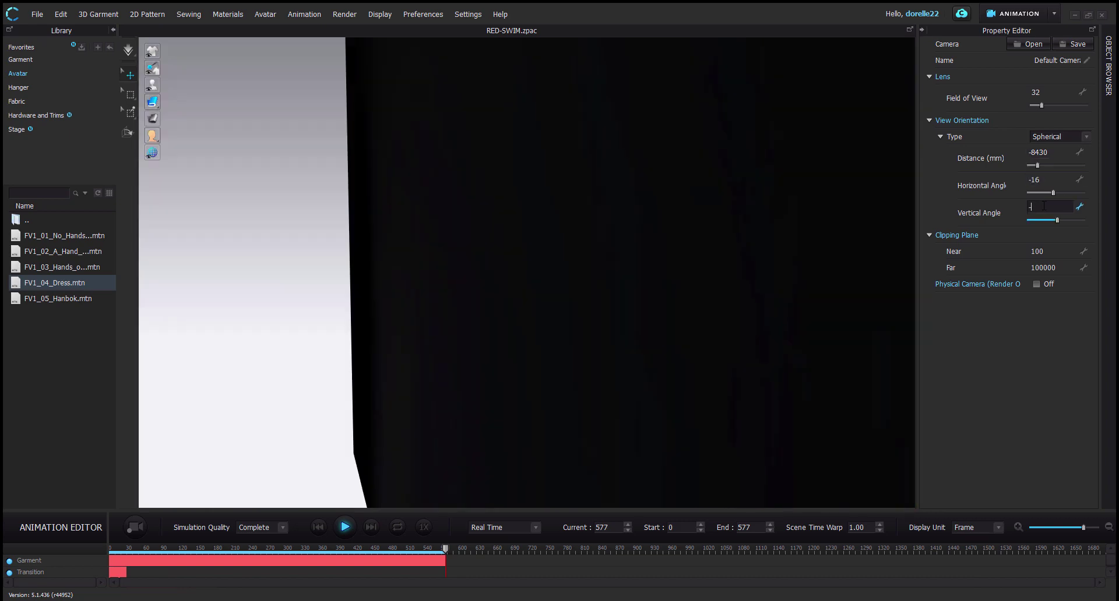
type("2")
key("Return")
Step: Dolly the camera closer to the stage and widen the field of view to about 52
scroll(766, 256, "down", 3)
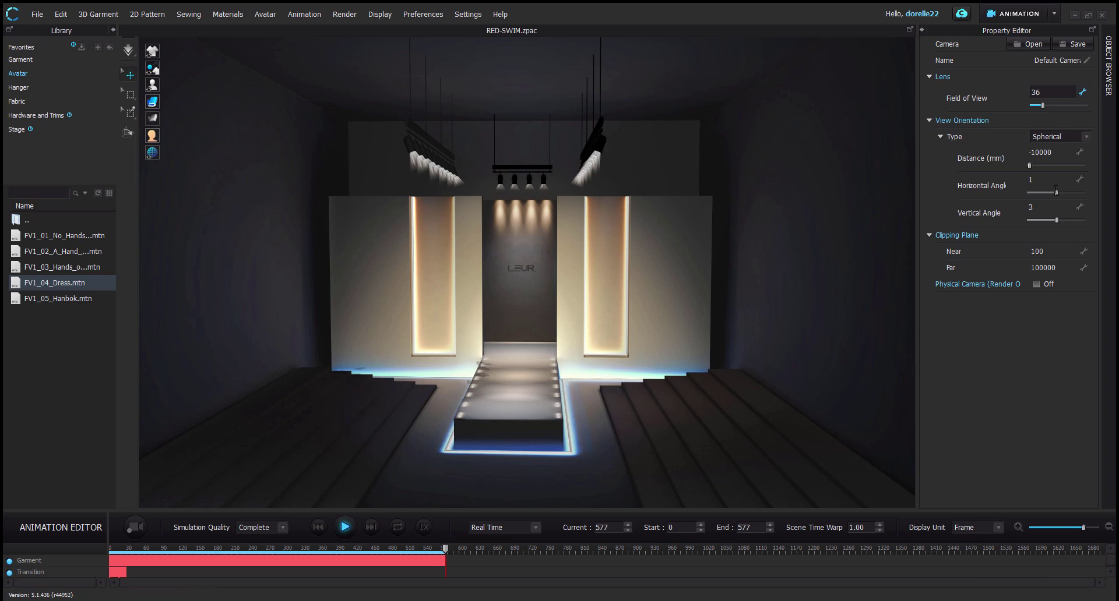
left_click_drag(1029, 165, 1065, 166)
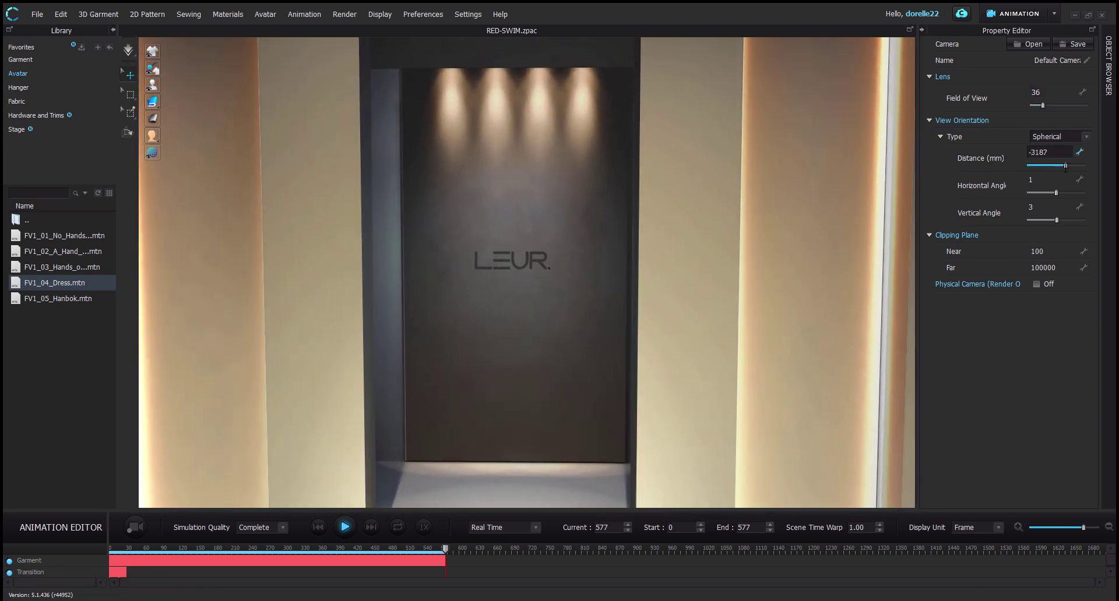
scroll(610, 288, "down", 10)
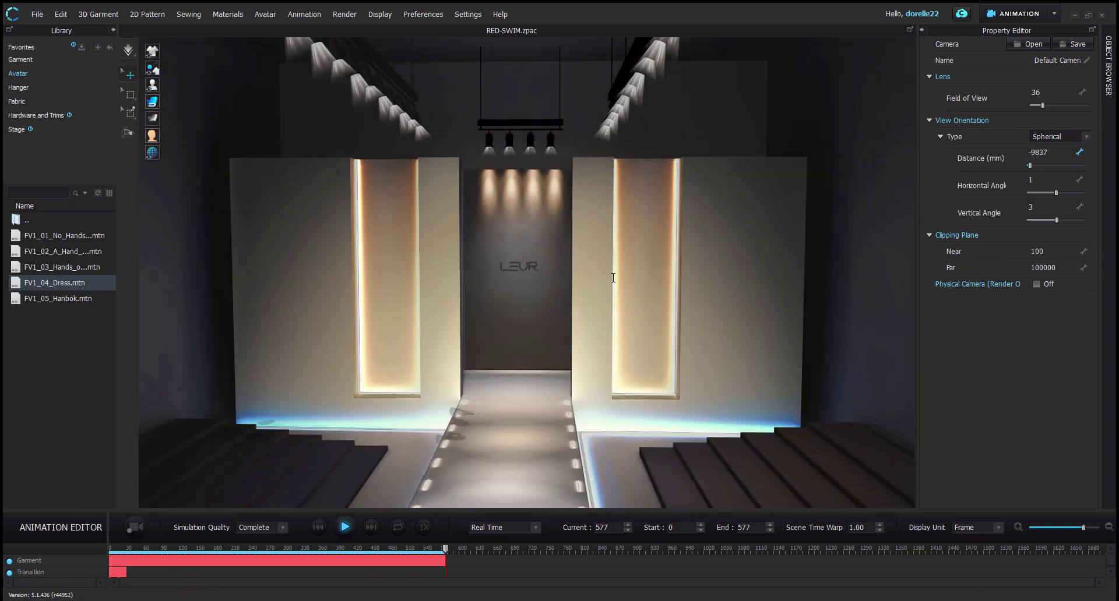
scroll(620, 275, "down", 3)
mouse_move(1043, 105)
left_mouse_down()
mouse_move(1030, 105)
mouse_move(1040, 105)
left_mouse_up()
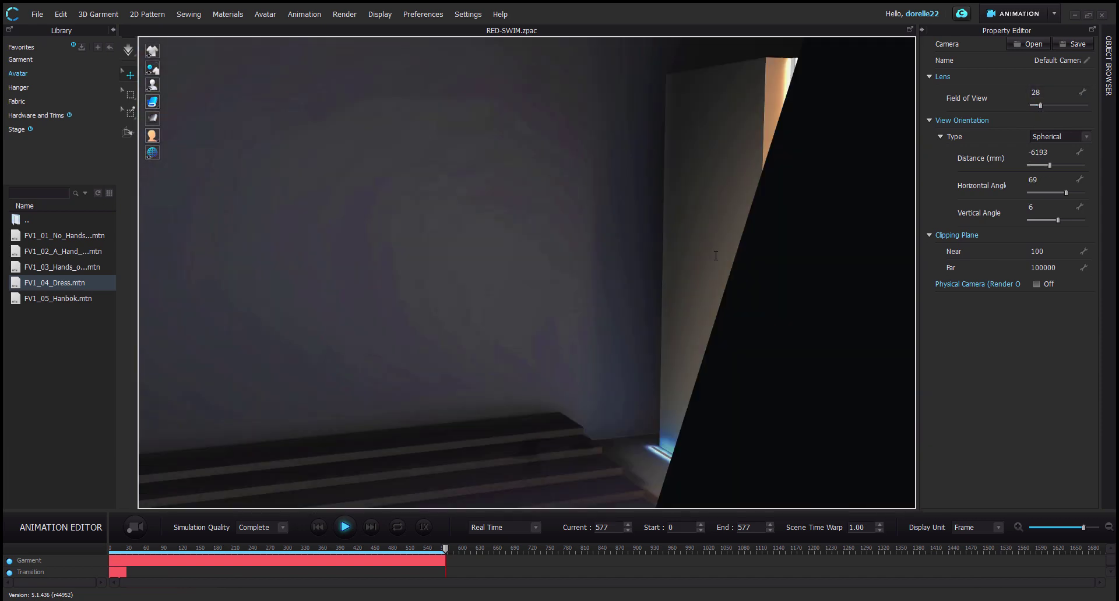
scroll(715, 256, "up", 2)
left_click_drag(1041, 106, 1059, 116)
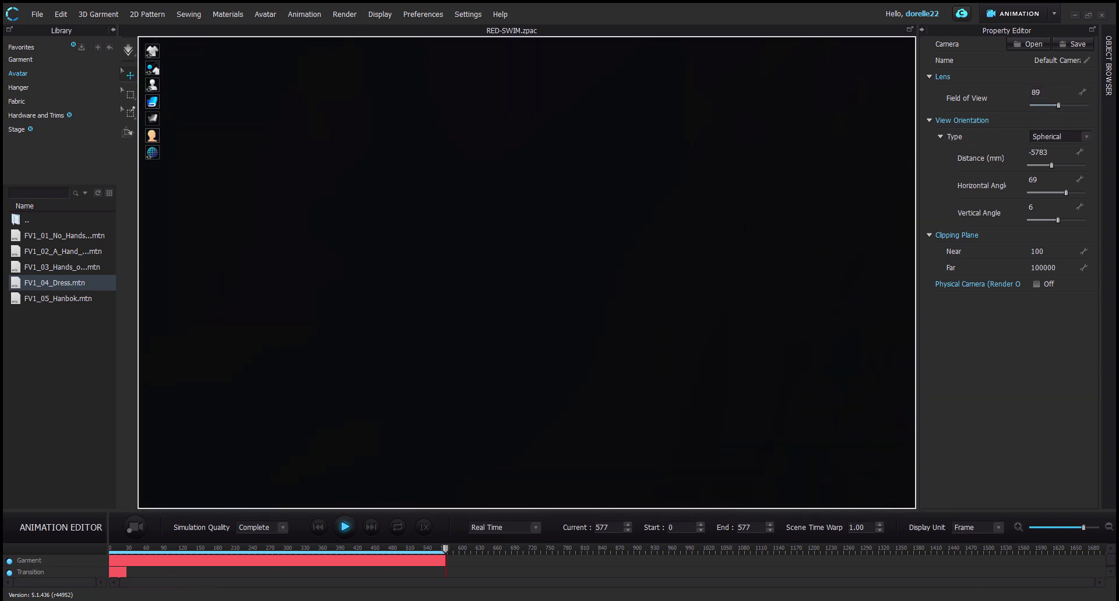
Step: Orbit the camera lower around the runway and replay the walk from frame 0
left_click(802, 231)
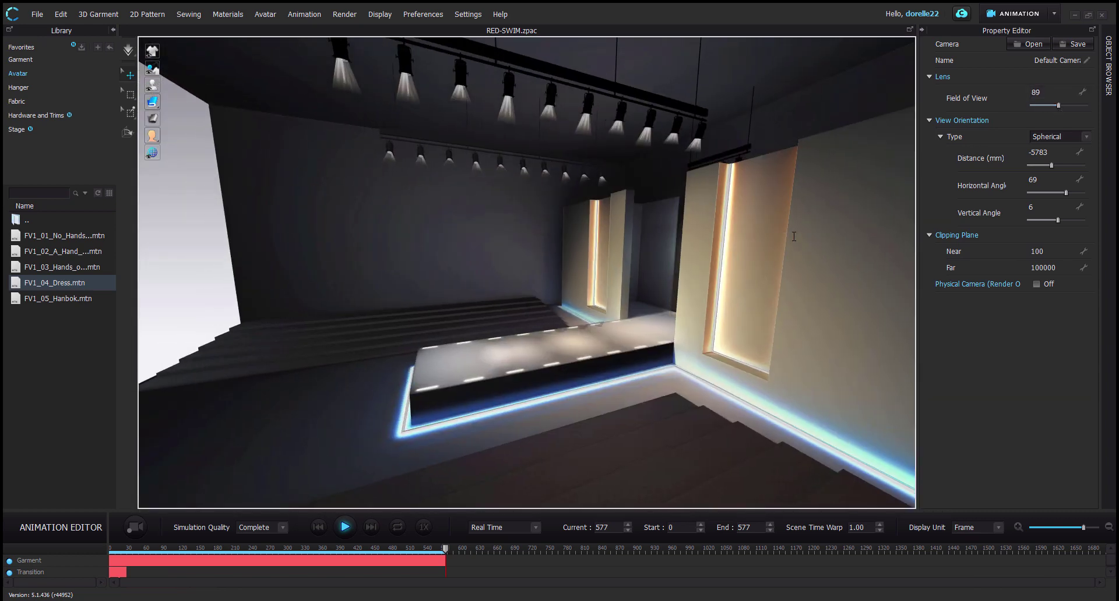
right_click_drag(802, 231, 717, 236)
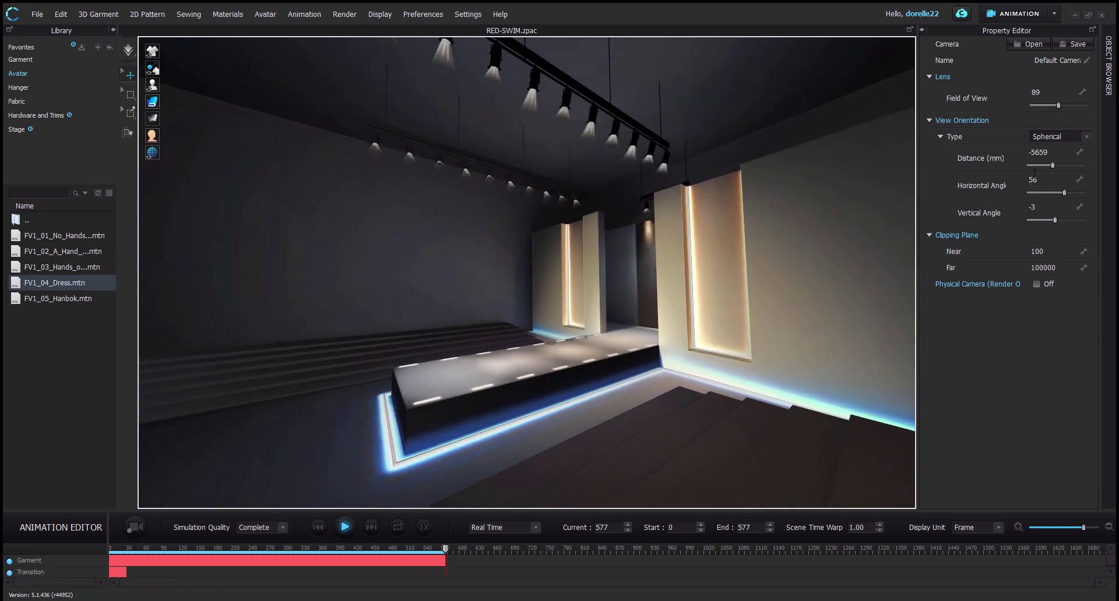
left_click_drag(1052, 165, 1068, 175)
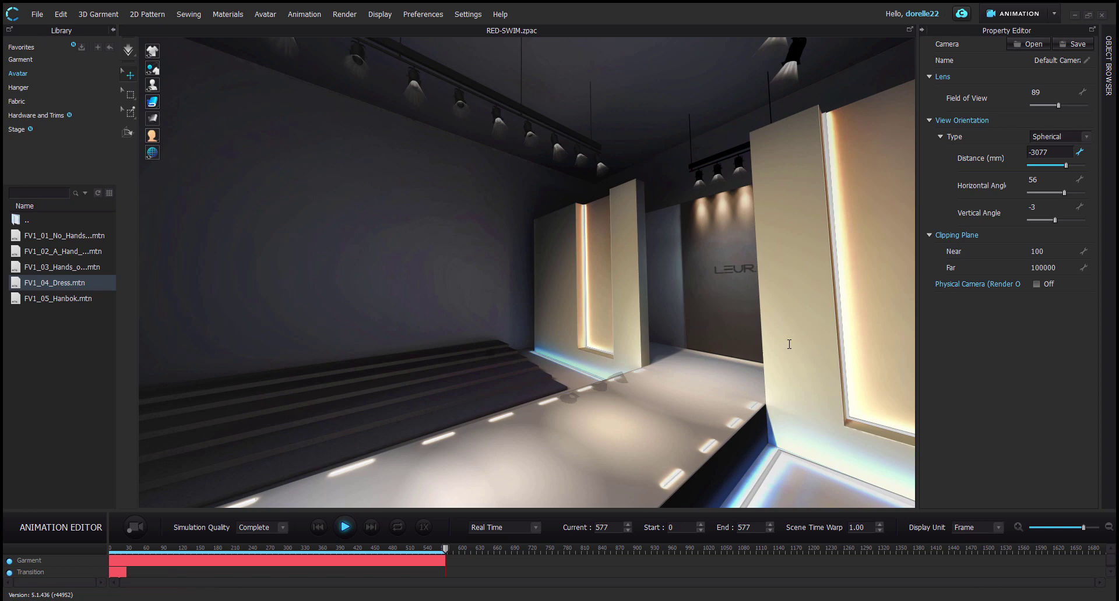
right_click_drag(789, 344, 902, 395)
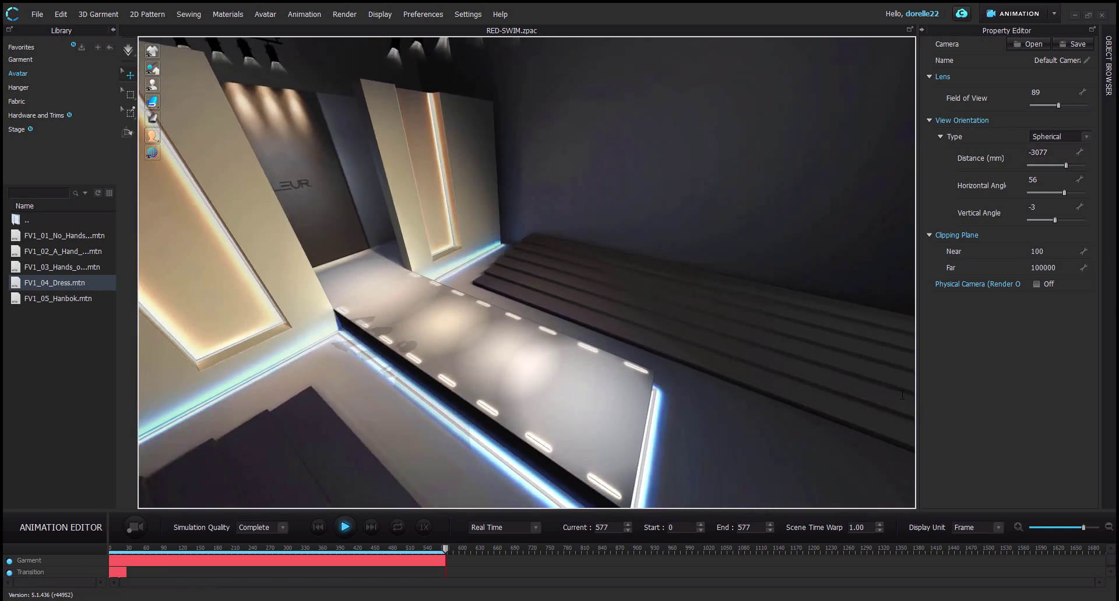
left_click(318, 527)
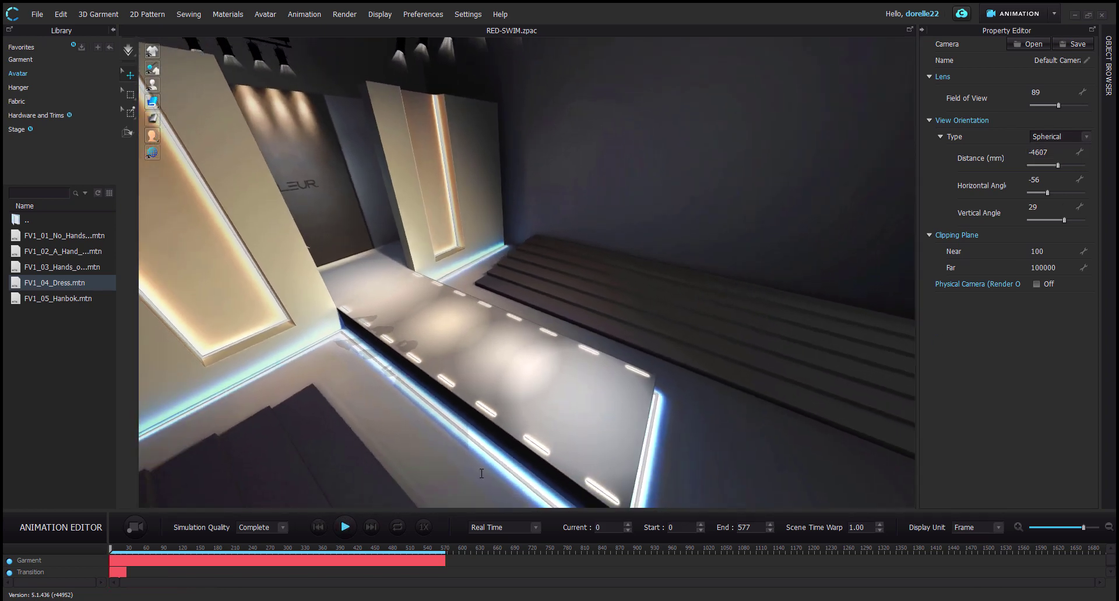
key("space")
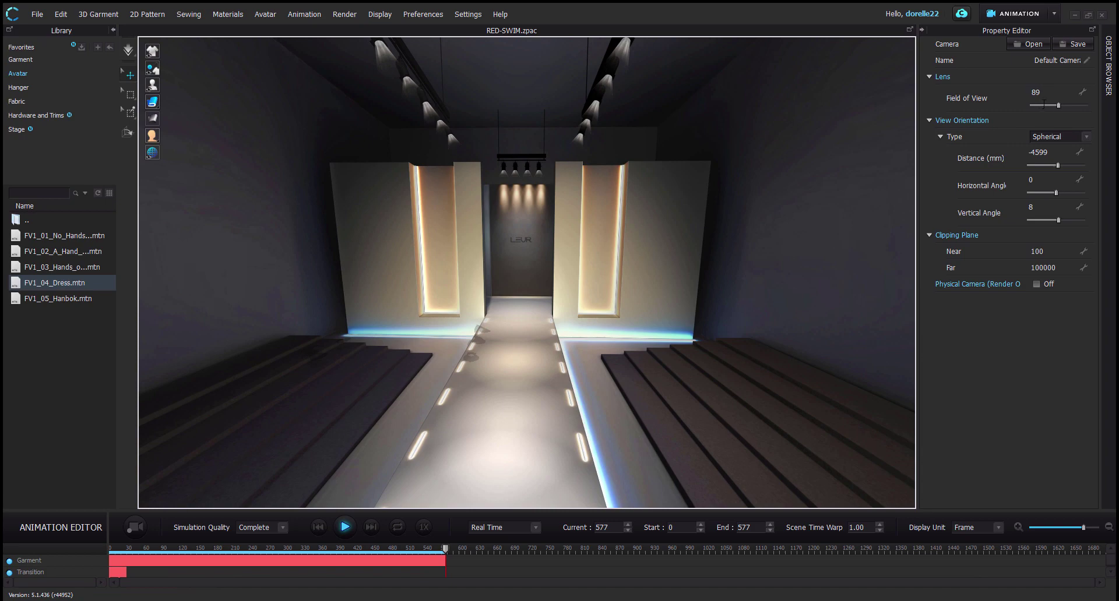
Step: Narrow the field of view to 40 and settle the camera at -9474 mm distance
left_click(1044, 105)
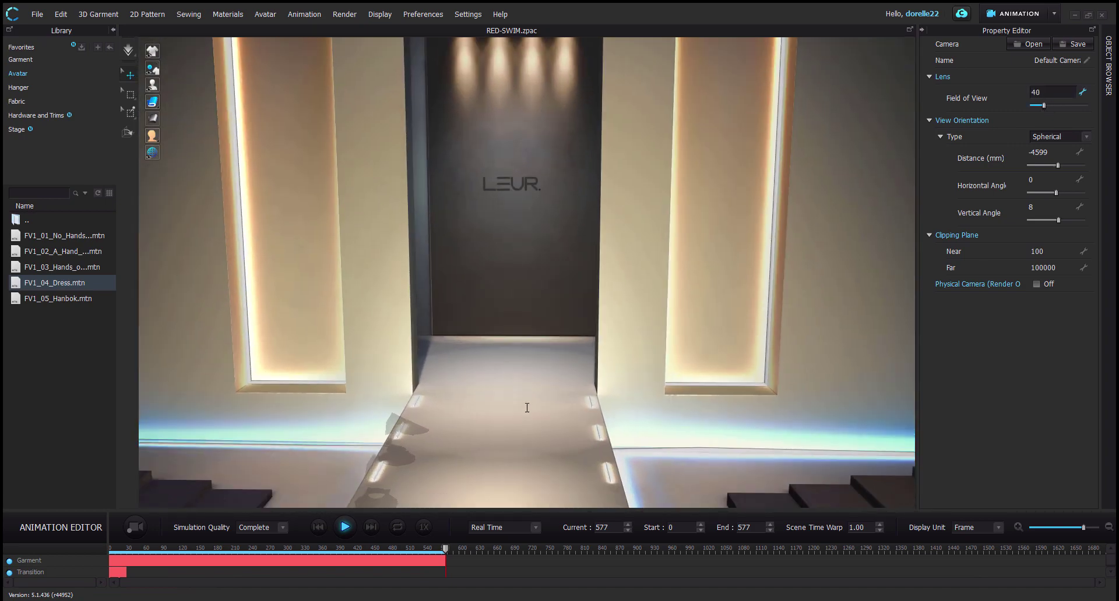
scroll(527, 407, "down", 10)
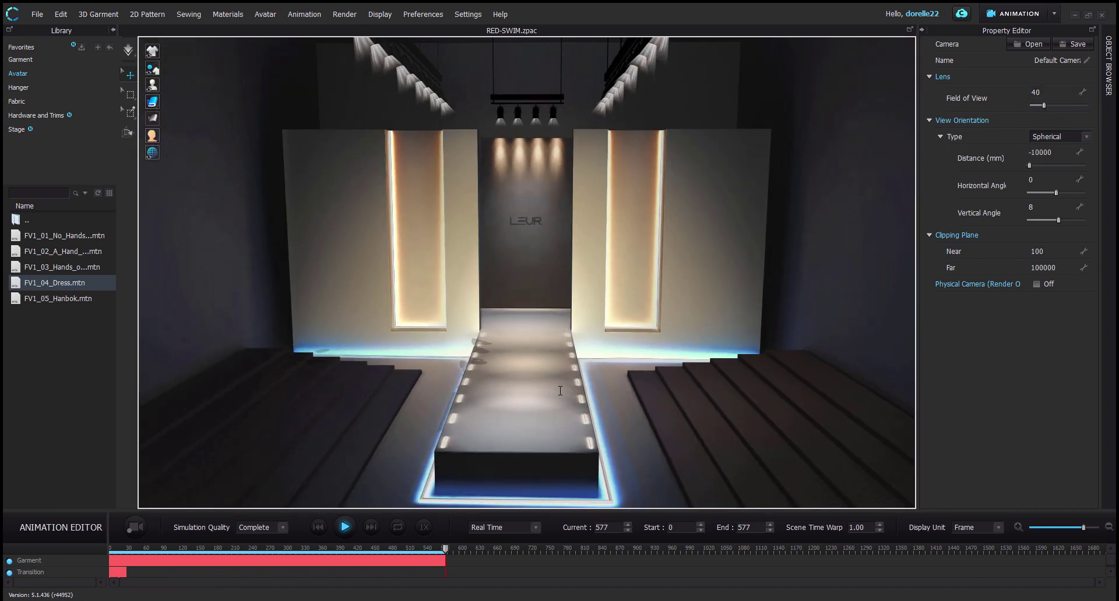
scroll(423, 397, "up", 2)
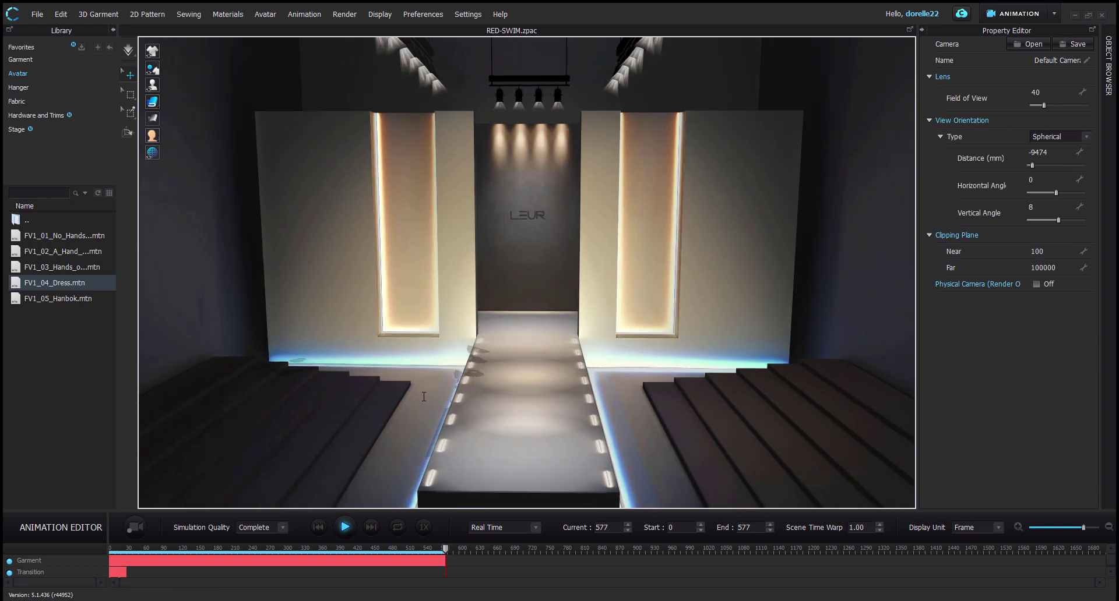
Step: Start an Animation video capture, accept the frame-stepping notice, play the walk and begin recording
left_click(36, 14)
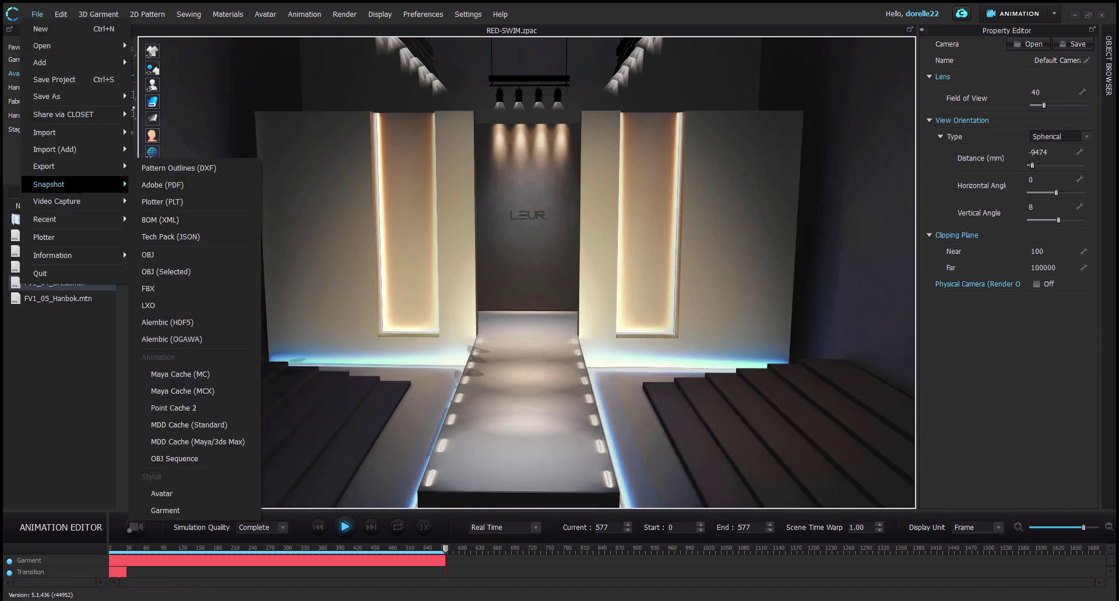
mouse_move(76, 201)
left_click(166, 226)
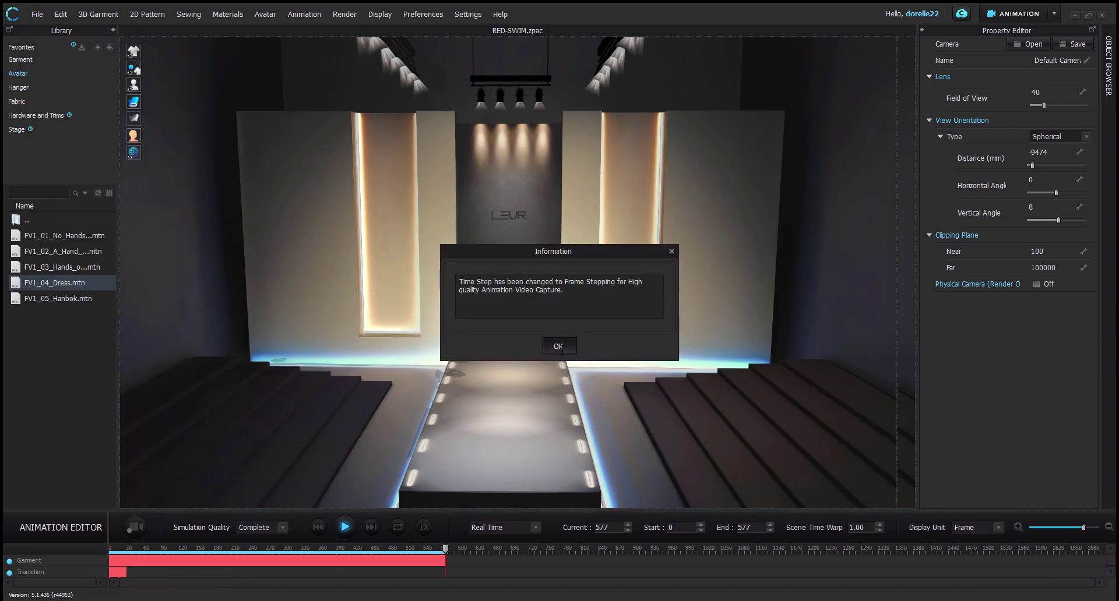
left_click(559, 343)
key("space")
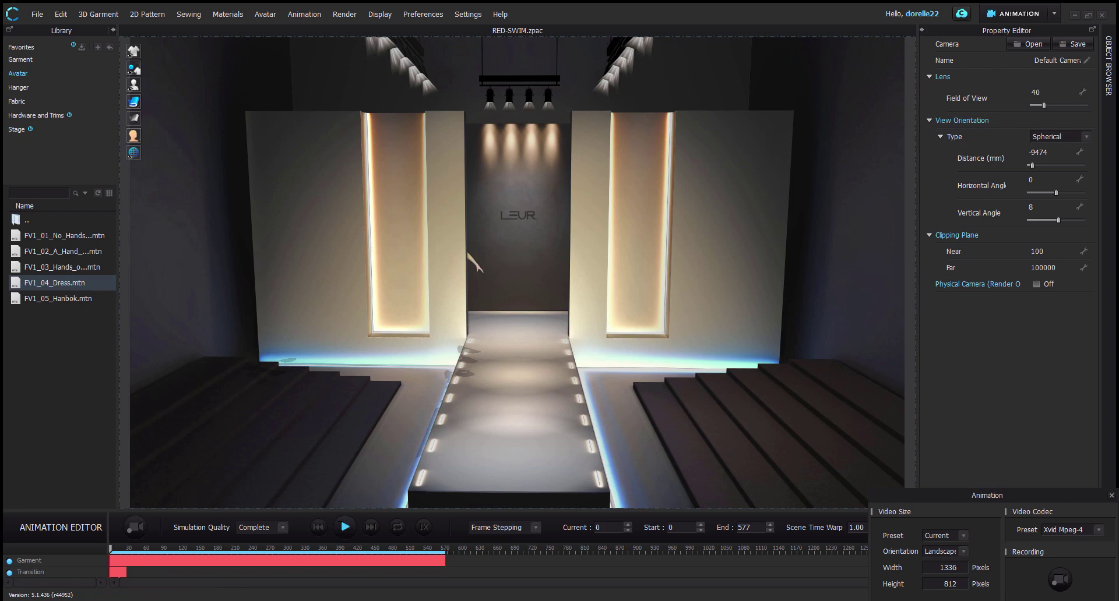
left_click(1059, 580)
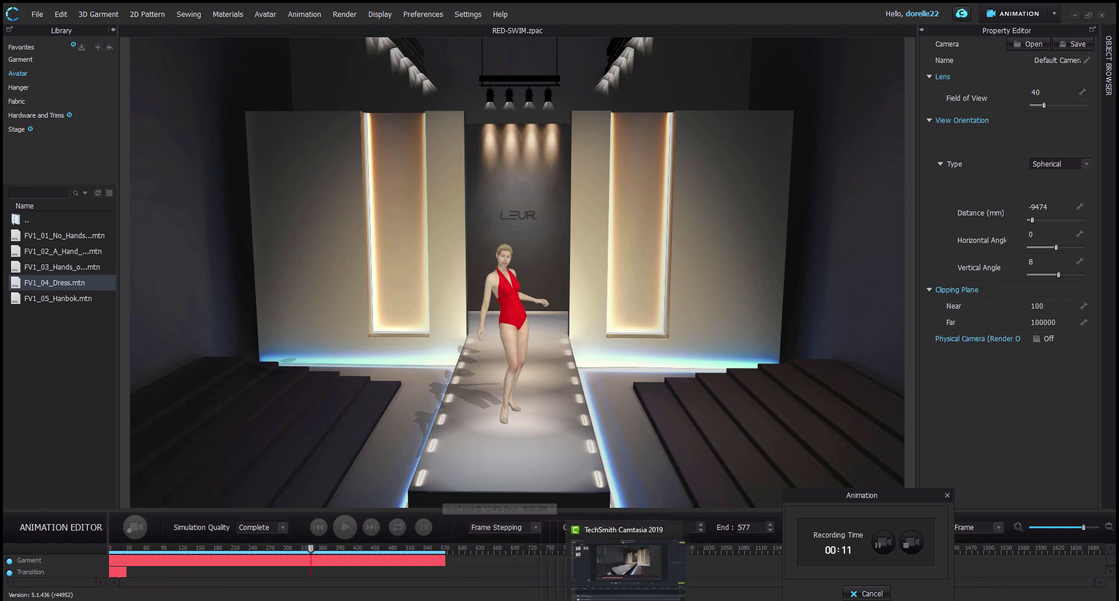
Step: Save the 19-second capture as the AVI video 'Runway' and orbit to an angled side view
mouse_move(559, 566)
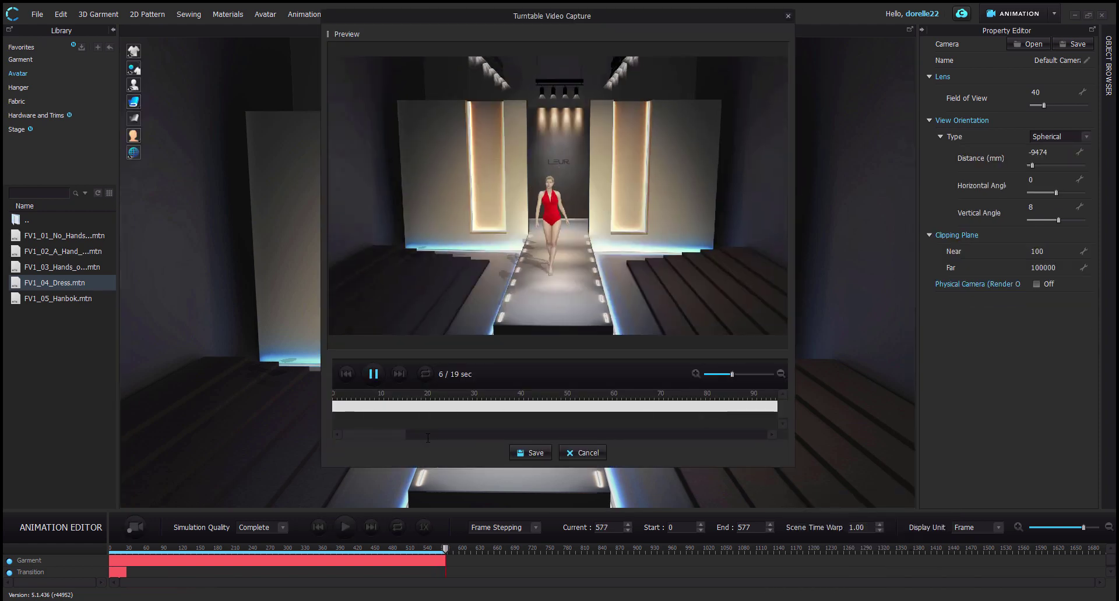
left_click(531, 452)
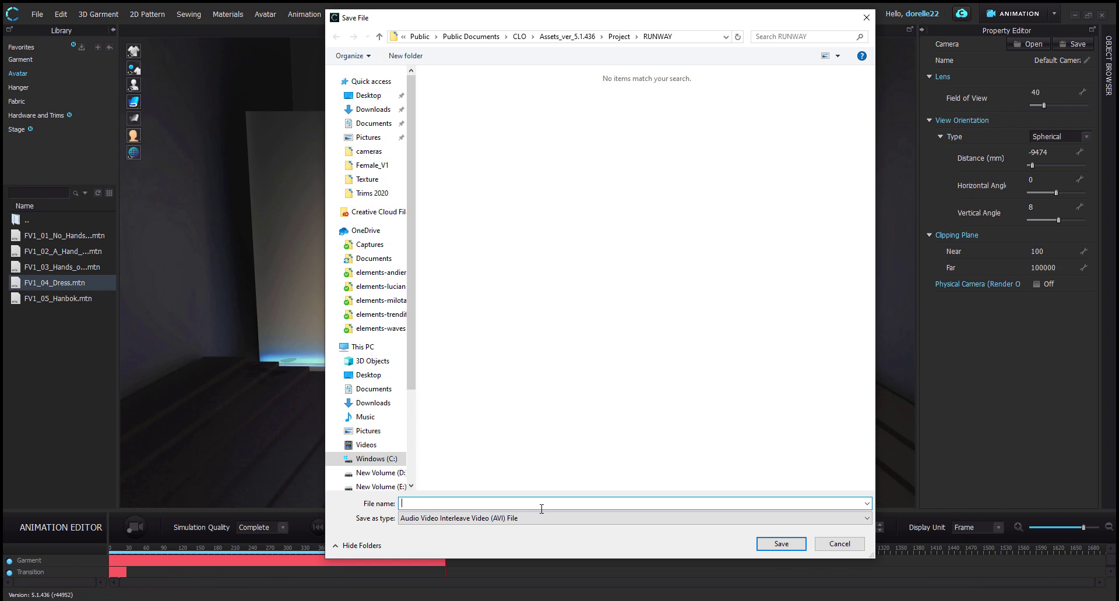
type("Runway")
key("Return")
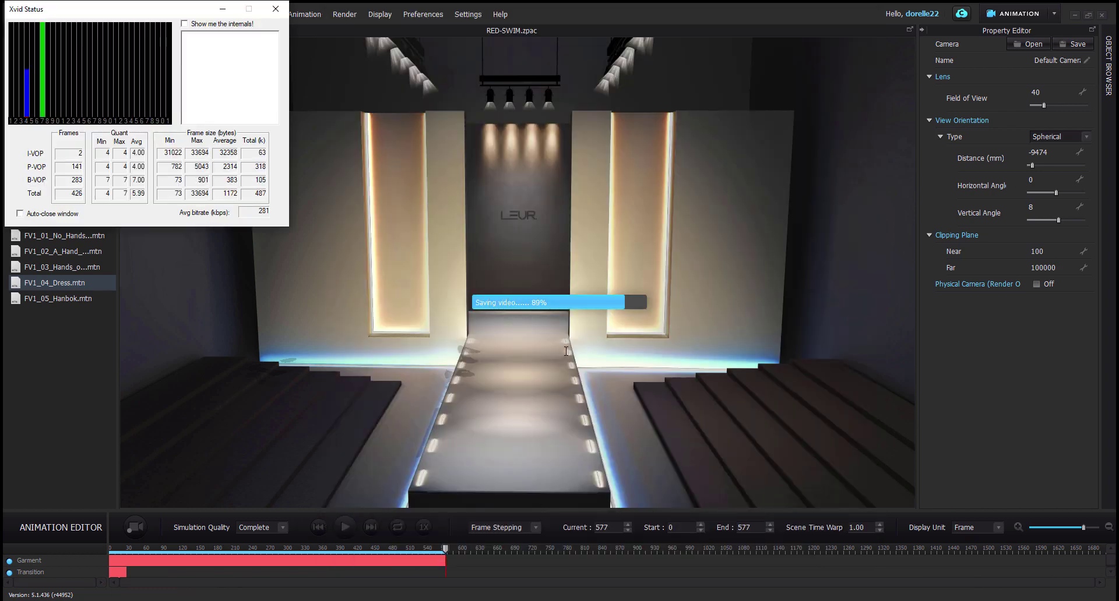
right_click_drag(743, 362, 625, 365)
Step: Record an animation video capture of the walk from the angled side camera
left_click(37, 14)
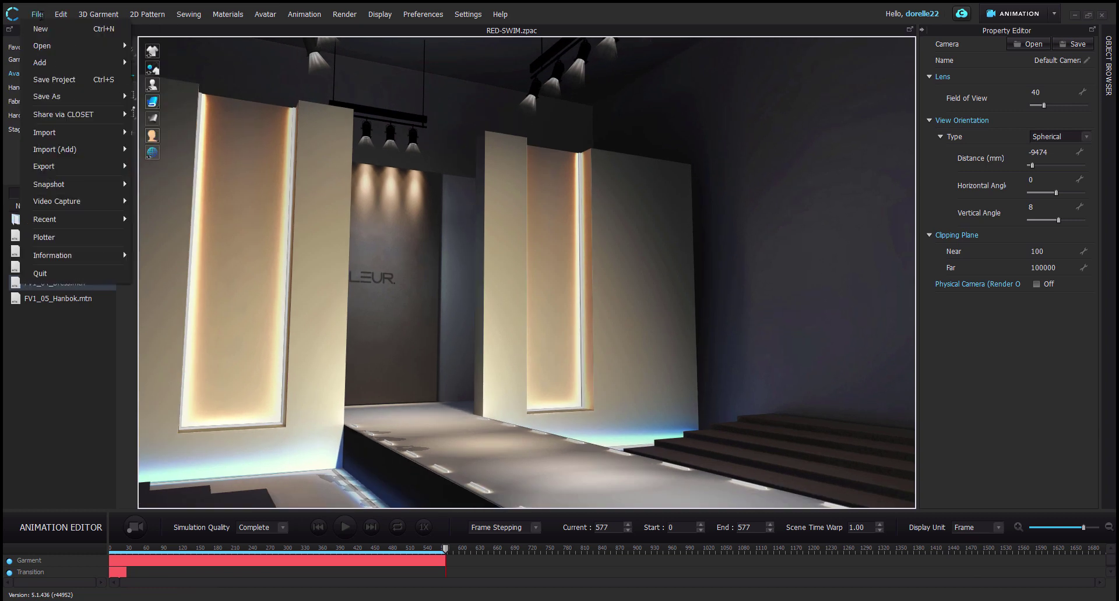
left_click(165, 213)
left_click(1060, 579)
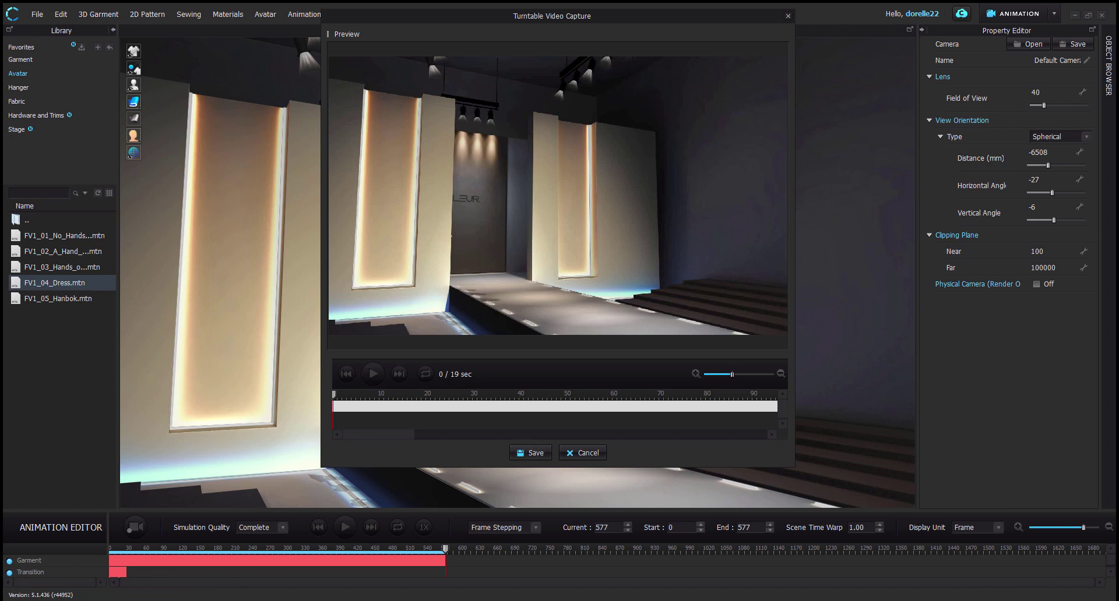
left_click_drag(732, 374, 771, 374)
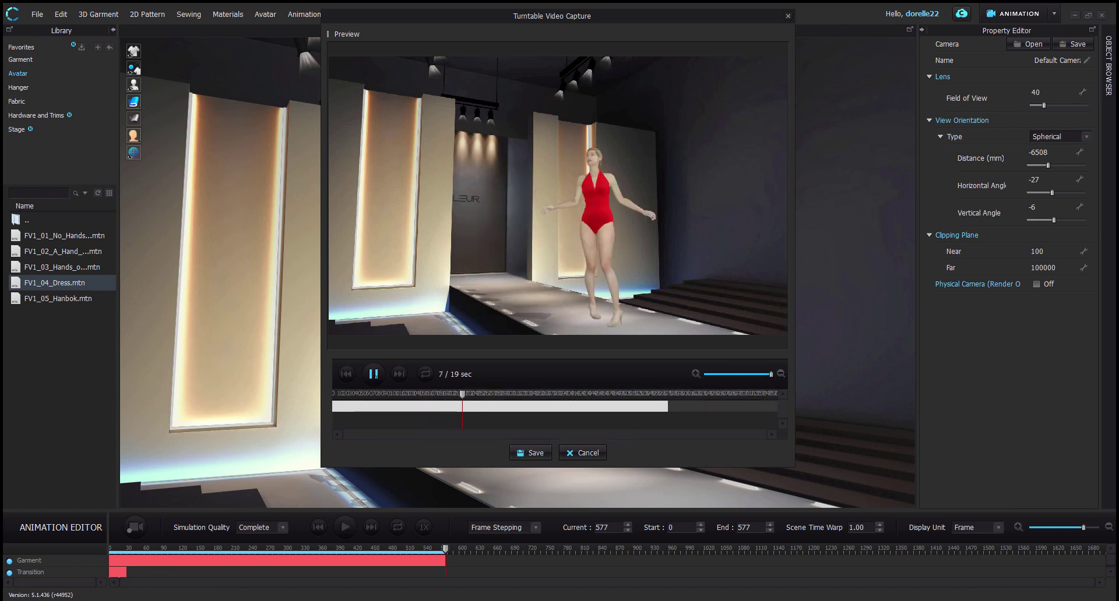
Step: Save the captured video as the AVI 'Runway' and close the Xvid status window
left_click(535, 450)
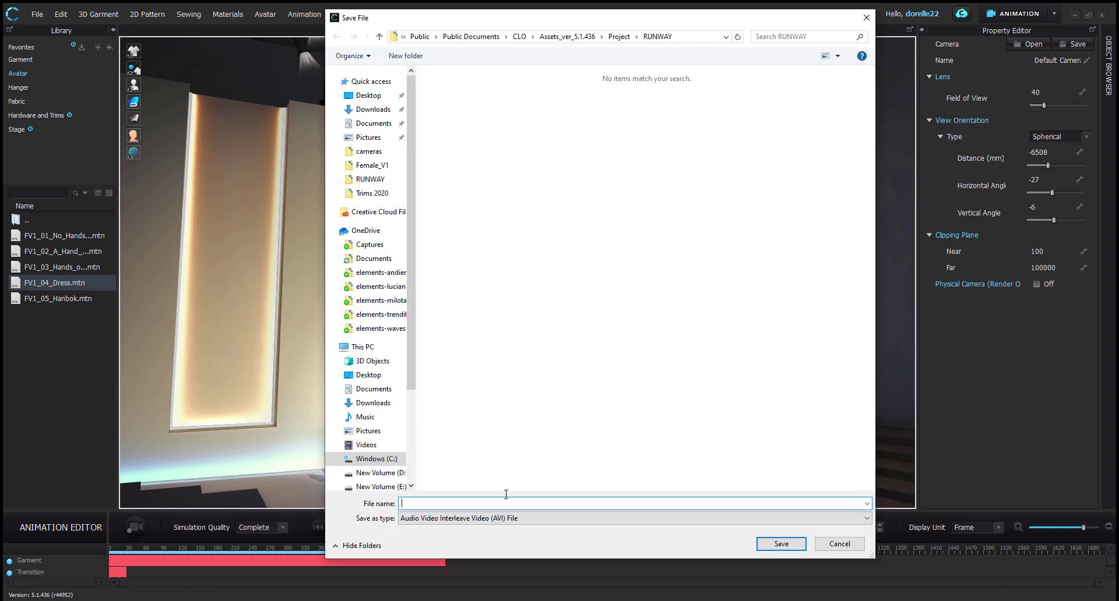
type("Runway")
key("Return")
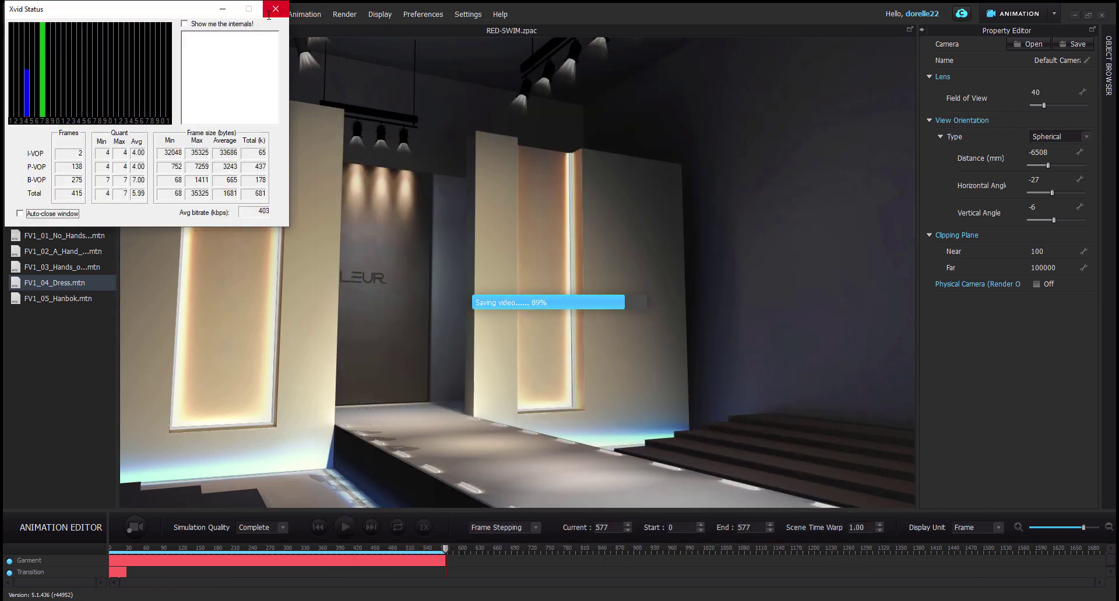
left_click(269, 15)
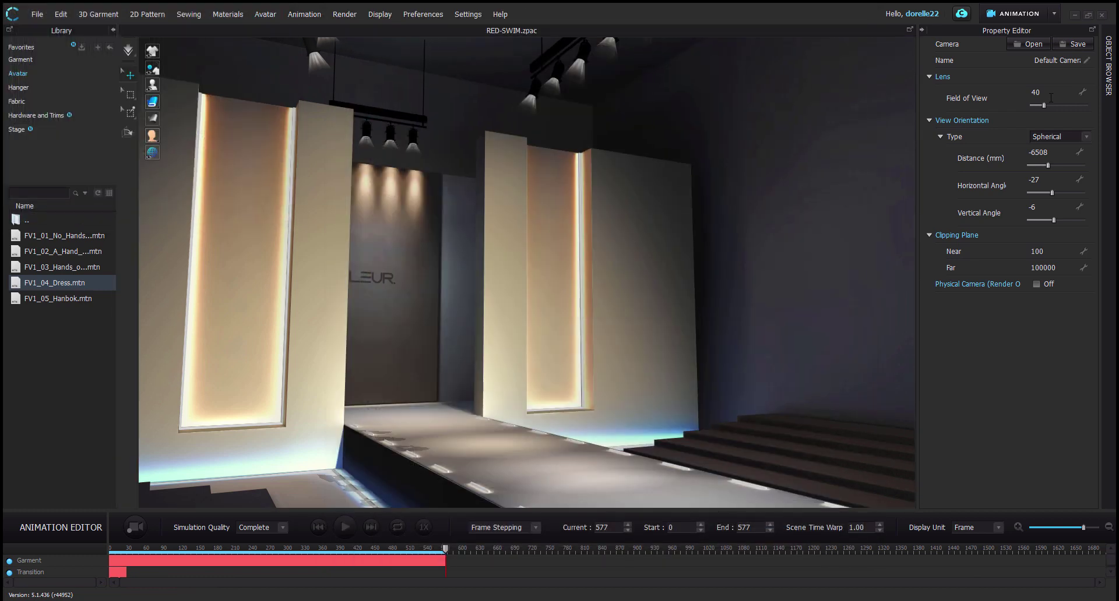
Step: Reset to the front view, orbit to an angle from the right, and narrow field of view to 19
key("2")
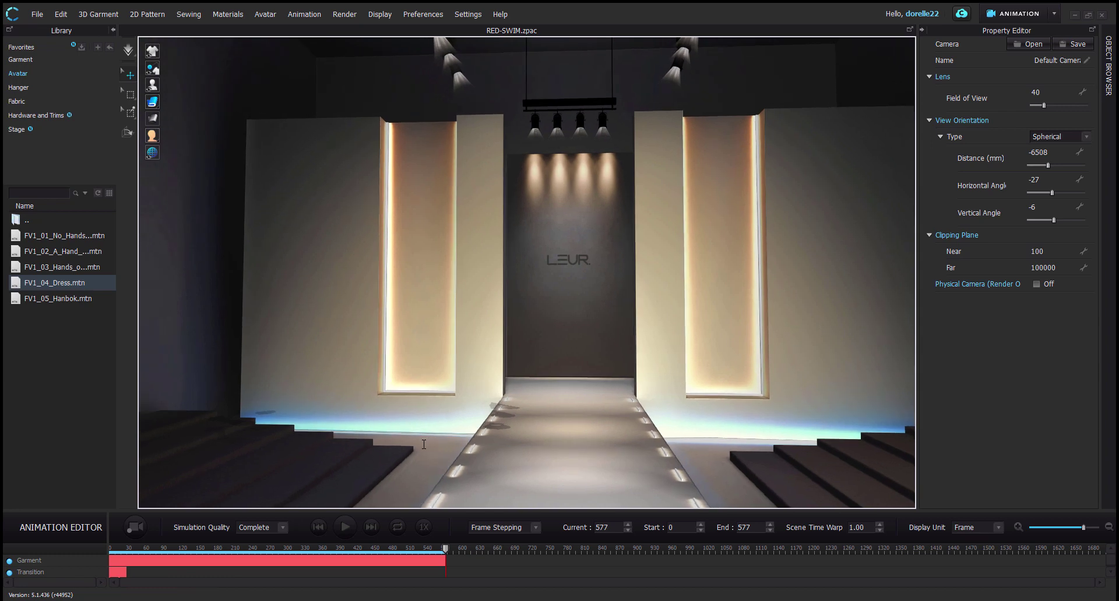
right_click_drag(430, 439, 296, 370)
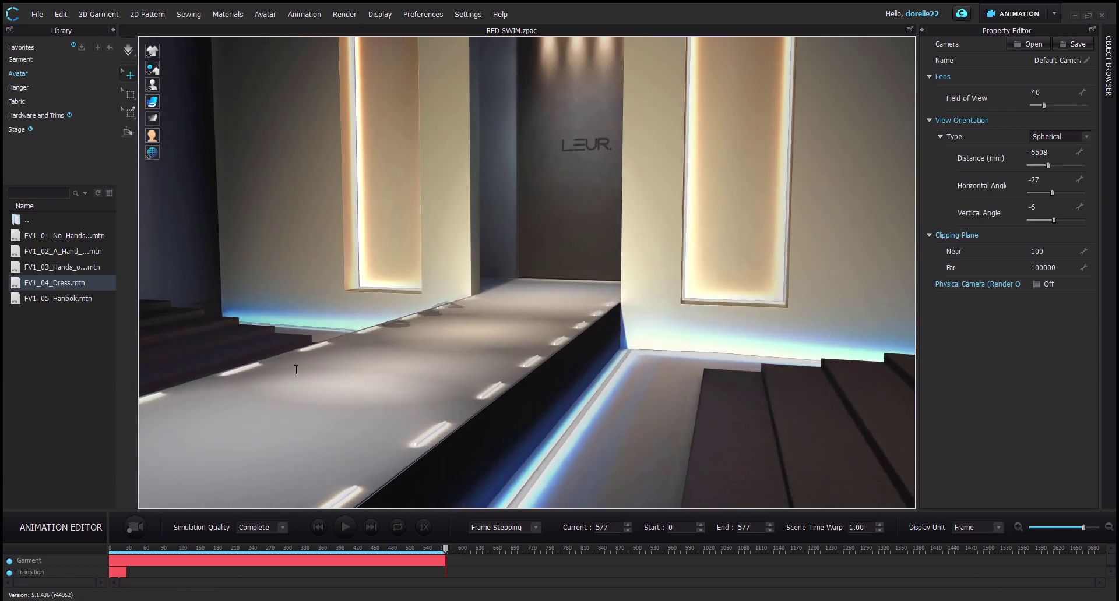
left_click_drag(1044, 106, 1037, 105)
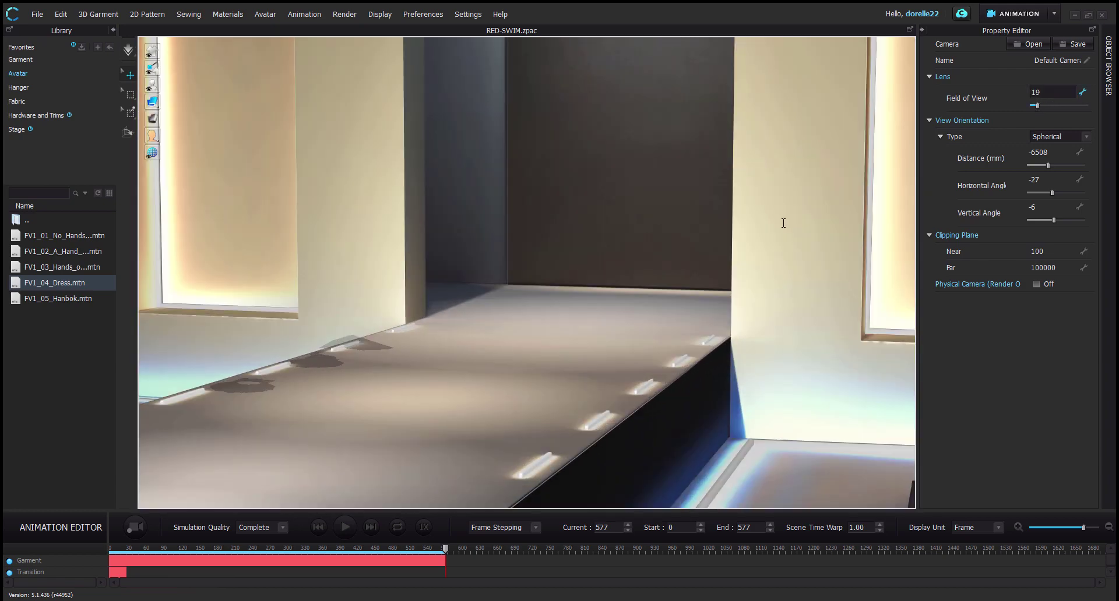
Step: Play the walk, frame the camera close beside the entrance wall, then stop and rewind to frame 0
key("space")
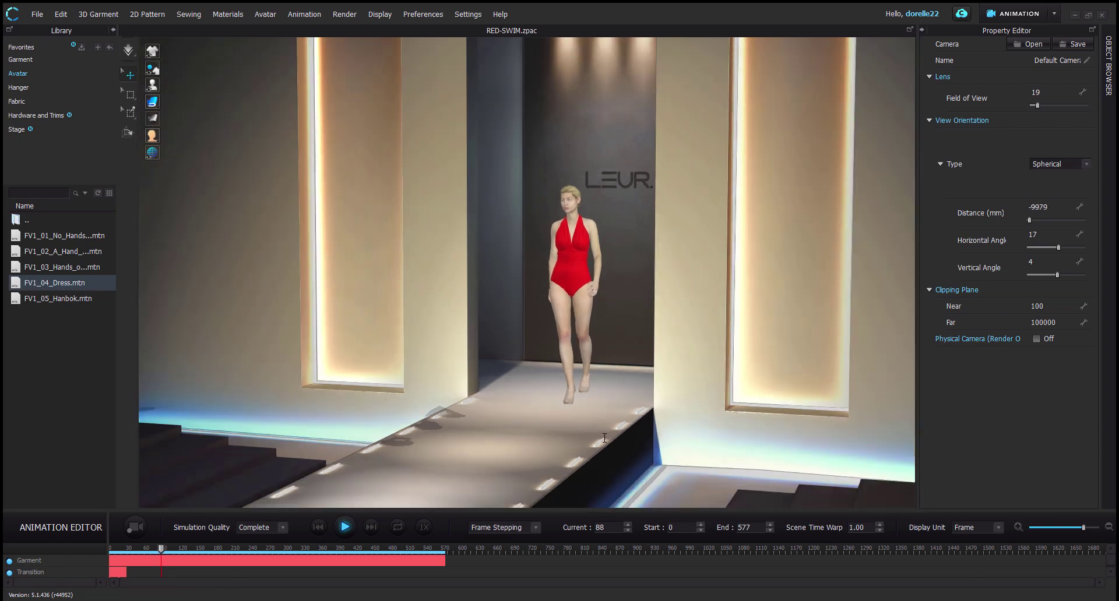
left_click_drag(1037, 105, 1037, 113)
middle_click_drag(555, 274, 597, 230)
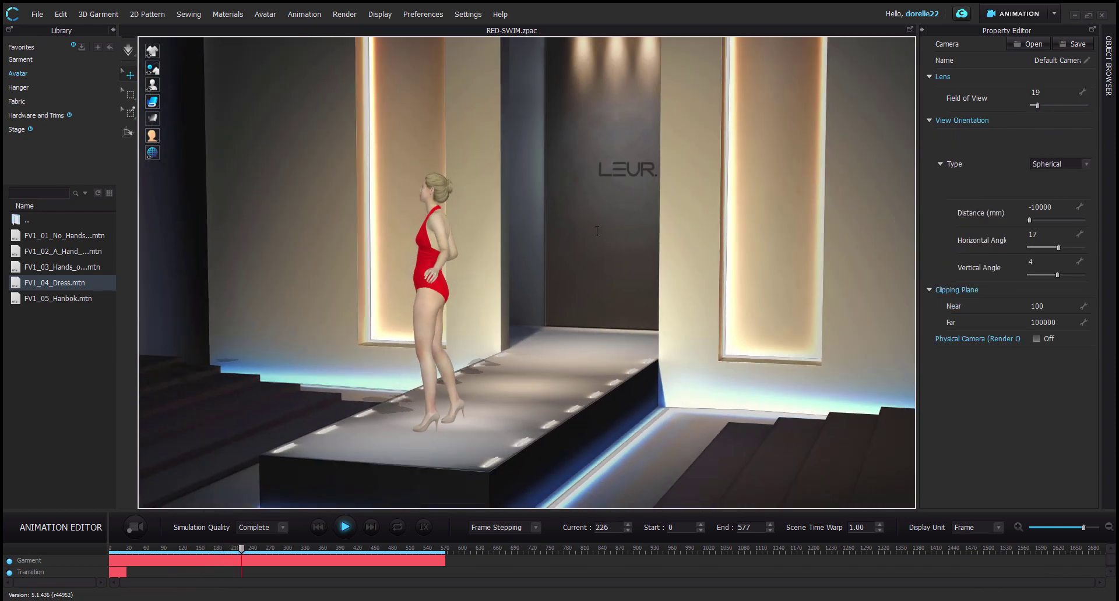
scroll(596, 230, "up", 5)
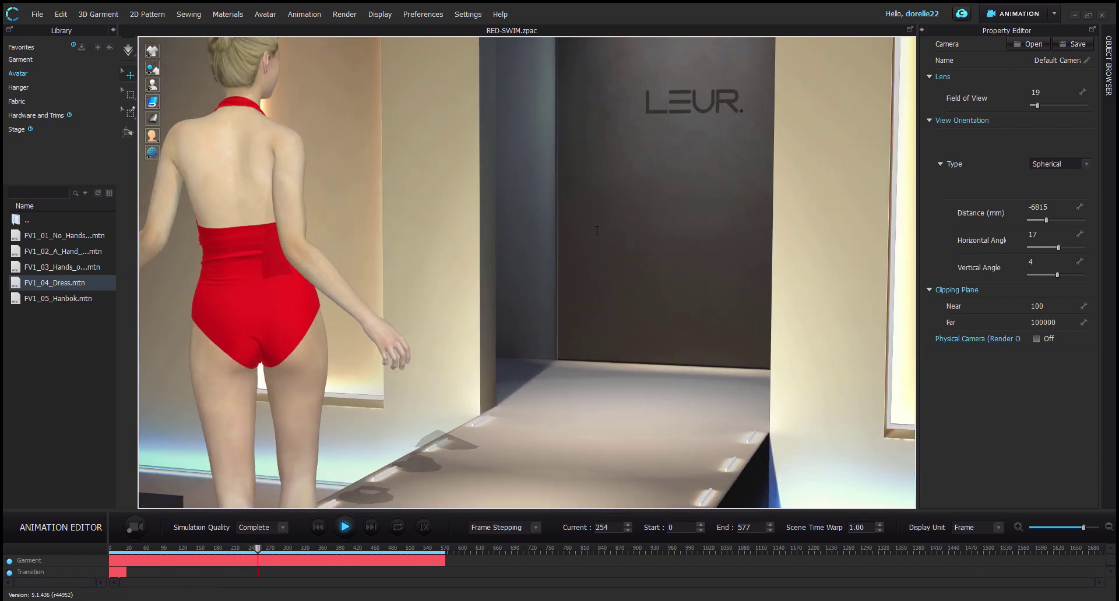
right_click_drag(621, 247, 628, 309)
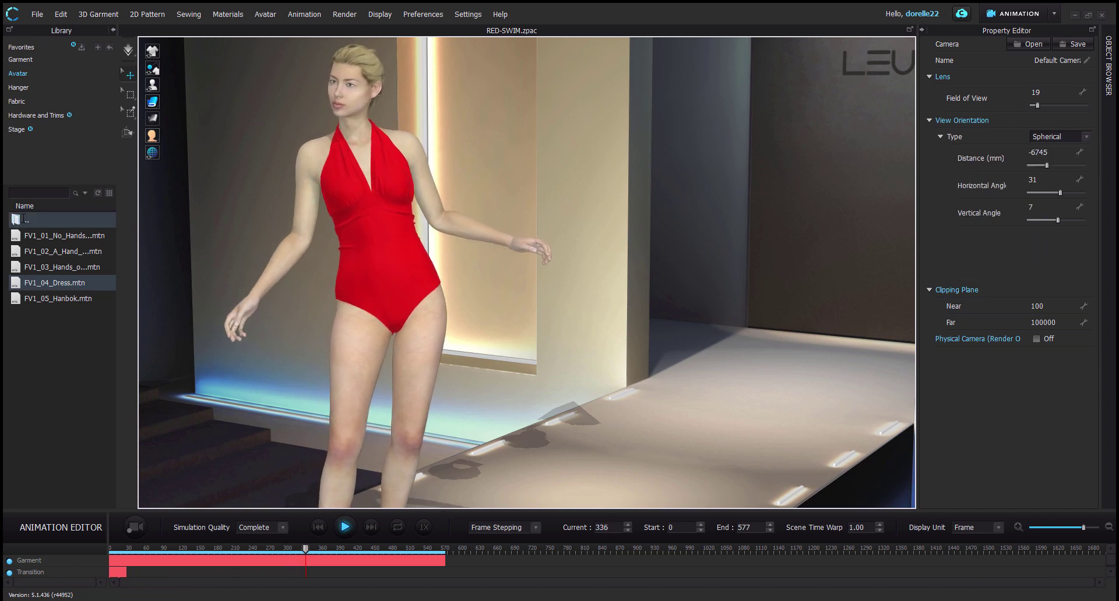
left_click(318, 528)
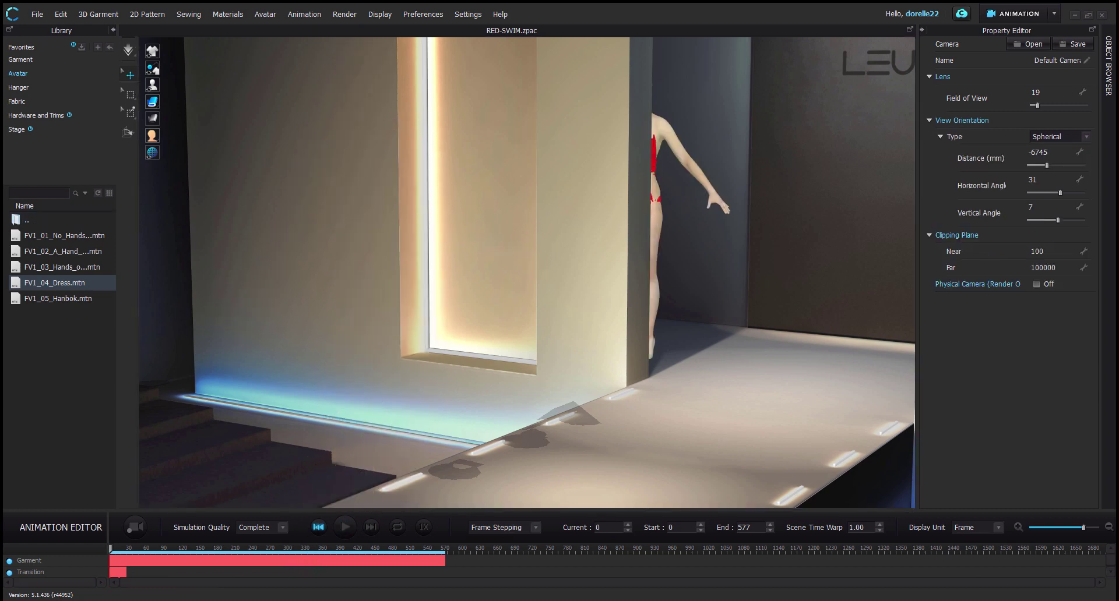
Step: Open the Render window beside the 3D view and render a preview of the current camera view
left_click(353, 16)
left_click(348, 29)
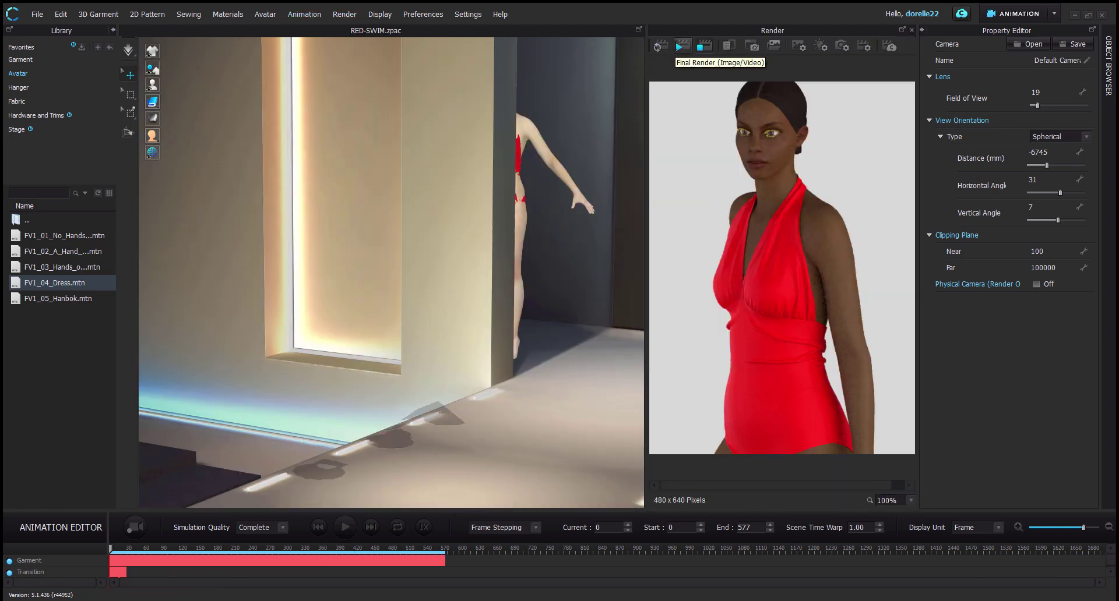
left_click_drag(638, 41, 529, 41)
left_click(641, 47)
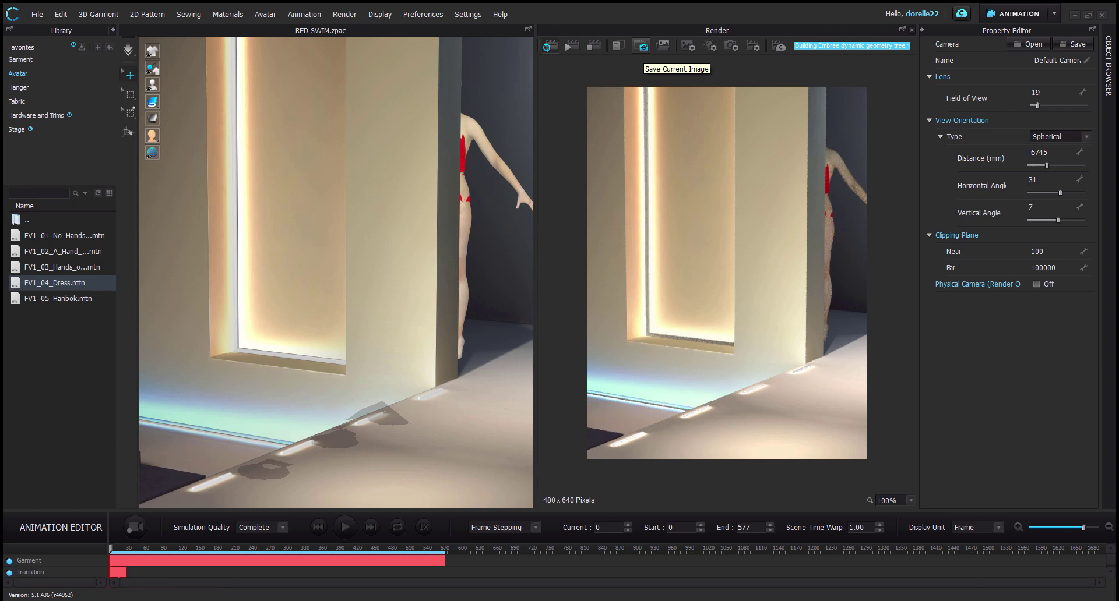
Step: Set the render image size to 1920 x 1080 in landscape orientation
left_click(688, 46)
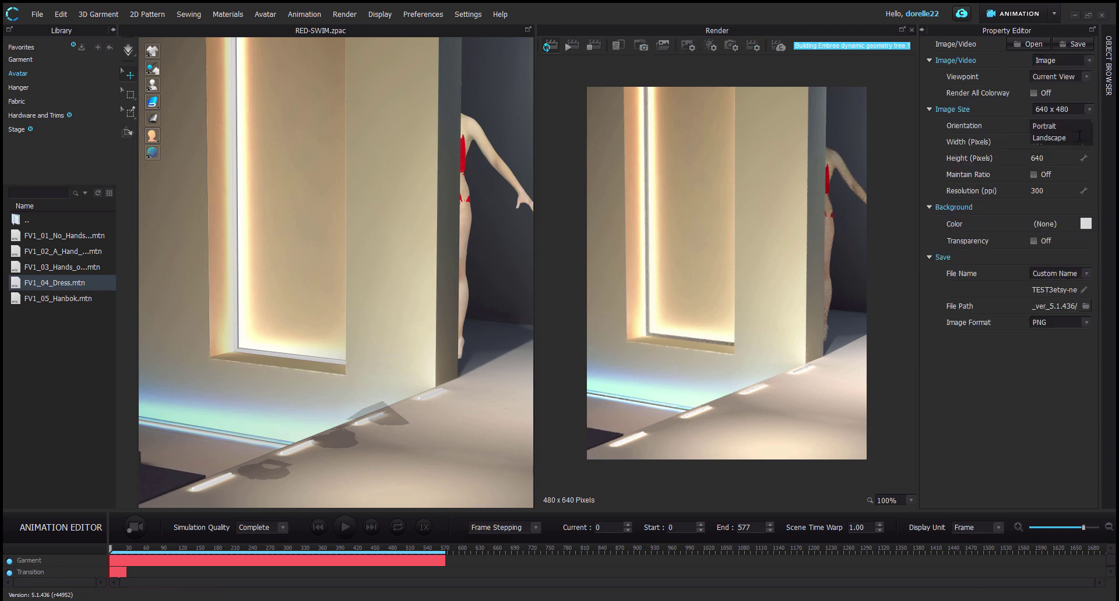
left_click(1077, 138)
left_click(1060, 109)
left_click(1055, 199)
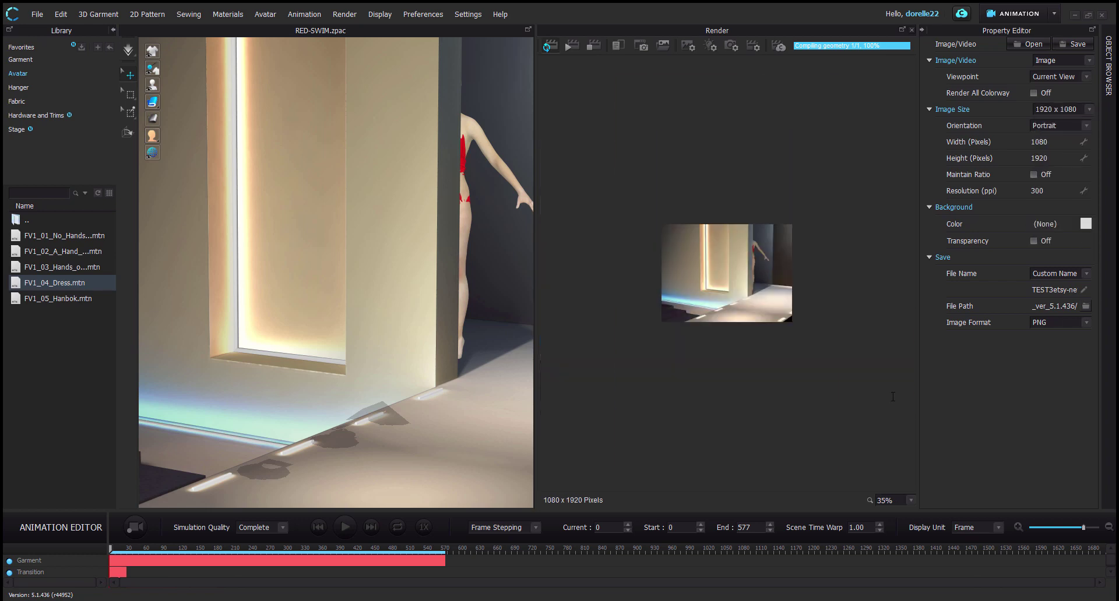
left_click(1048, 137)
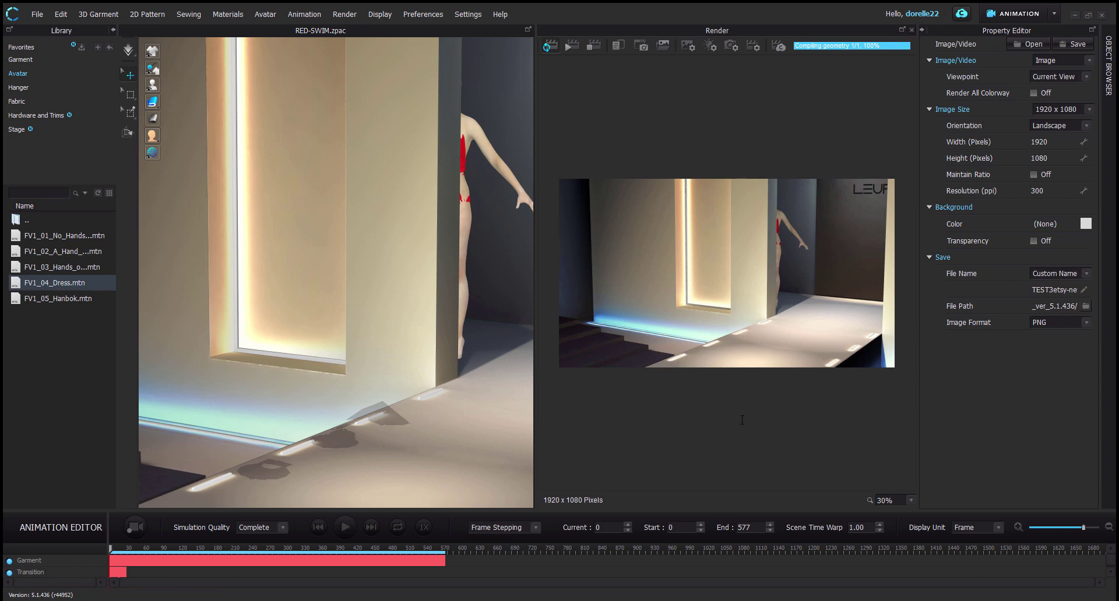
Step: Switch the render output to Animation with Save Video on at 30 FPS
right_click_drag(355, 353, 463, 374)
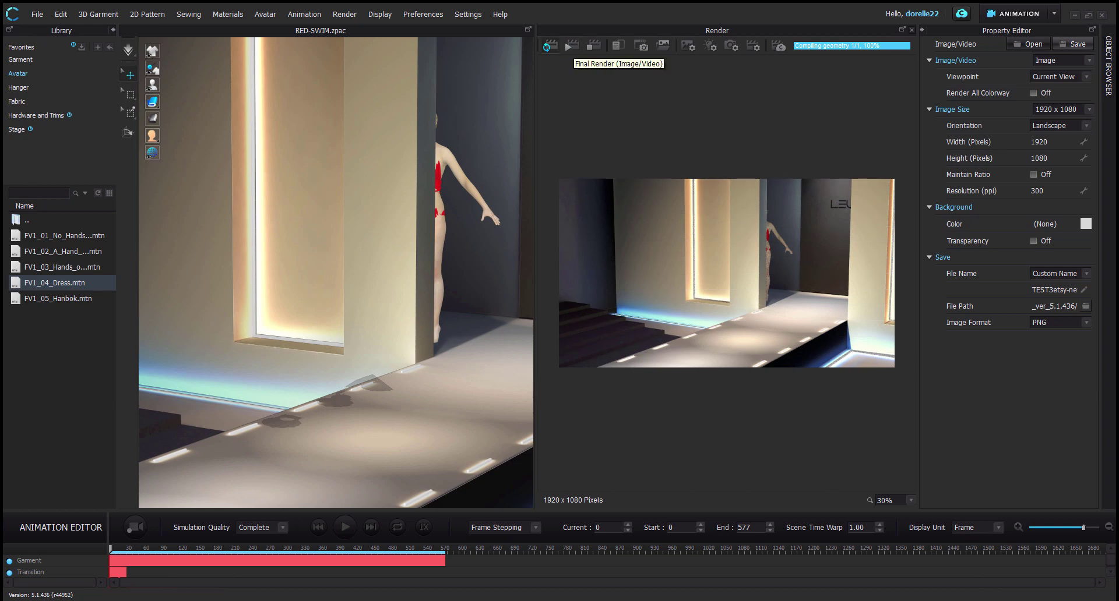
left_click(1089, 60)
left_click(1075, 78)
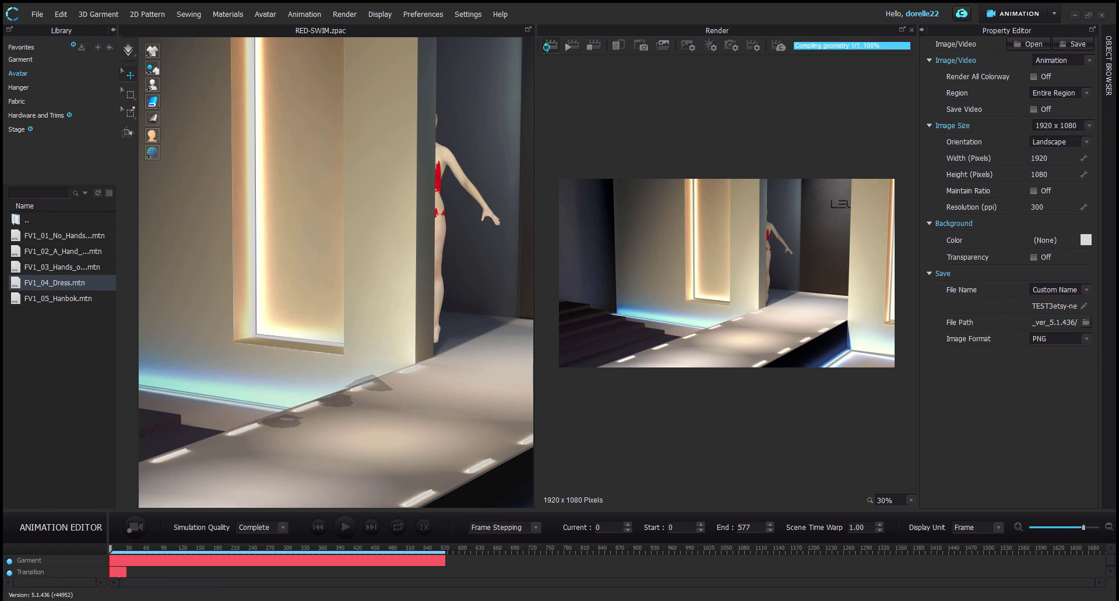
left_click(1034, 109)
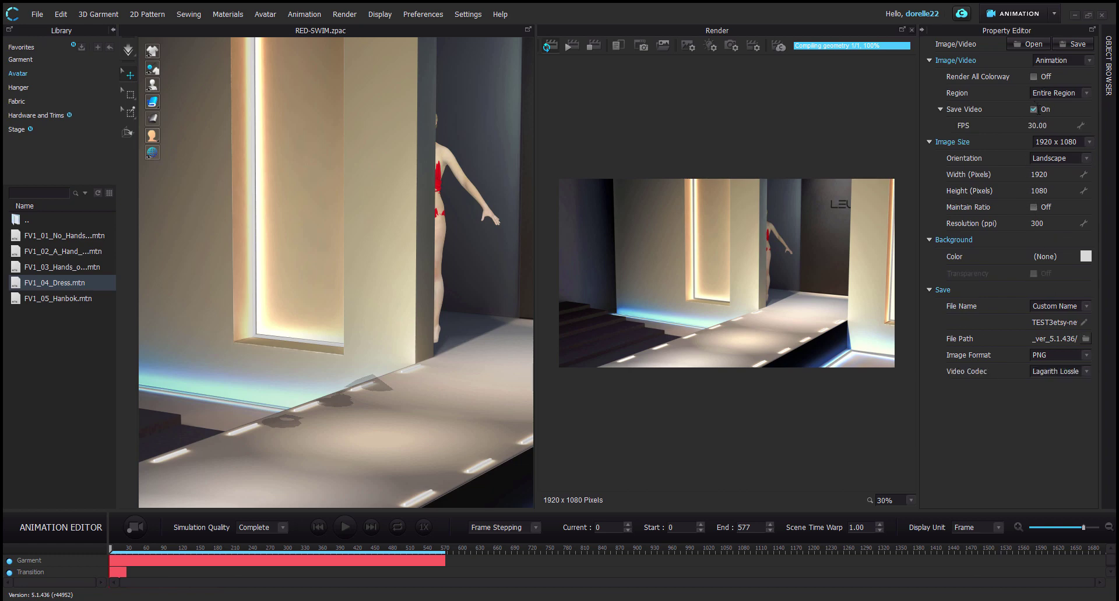